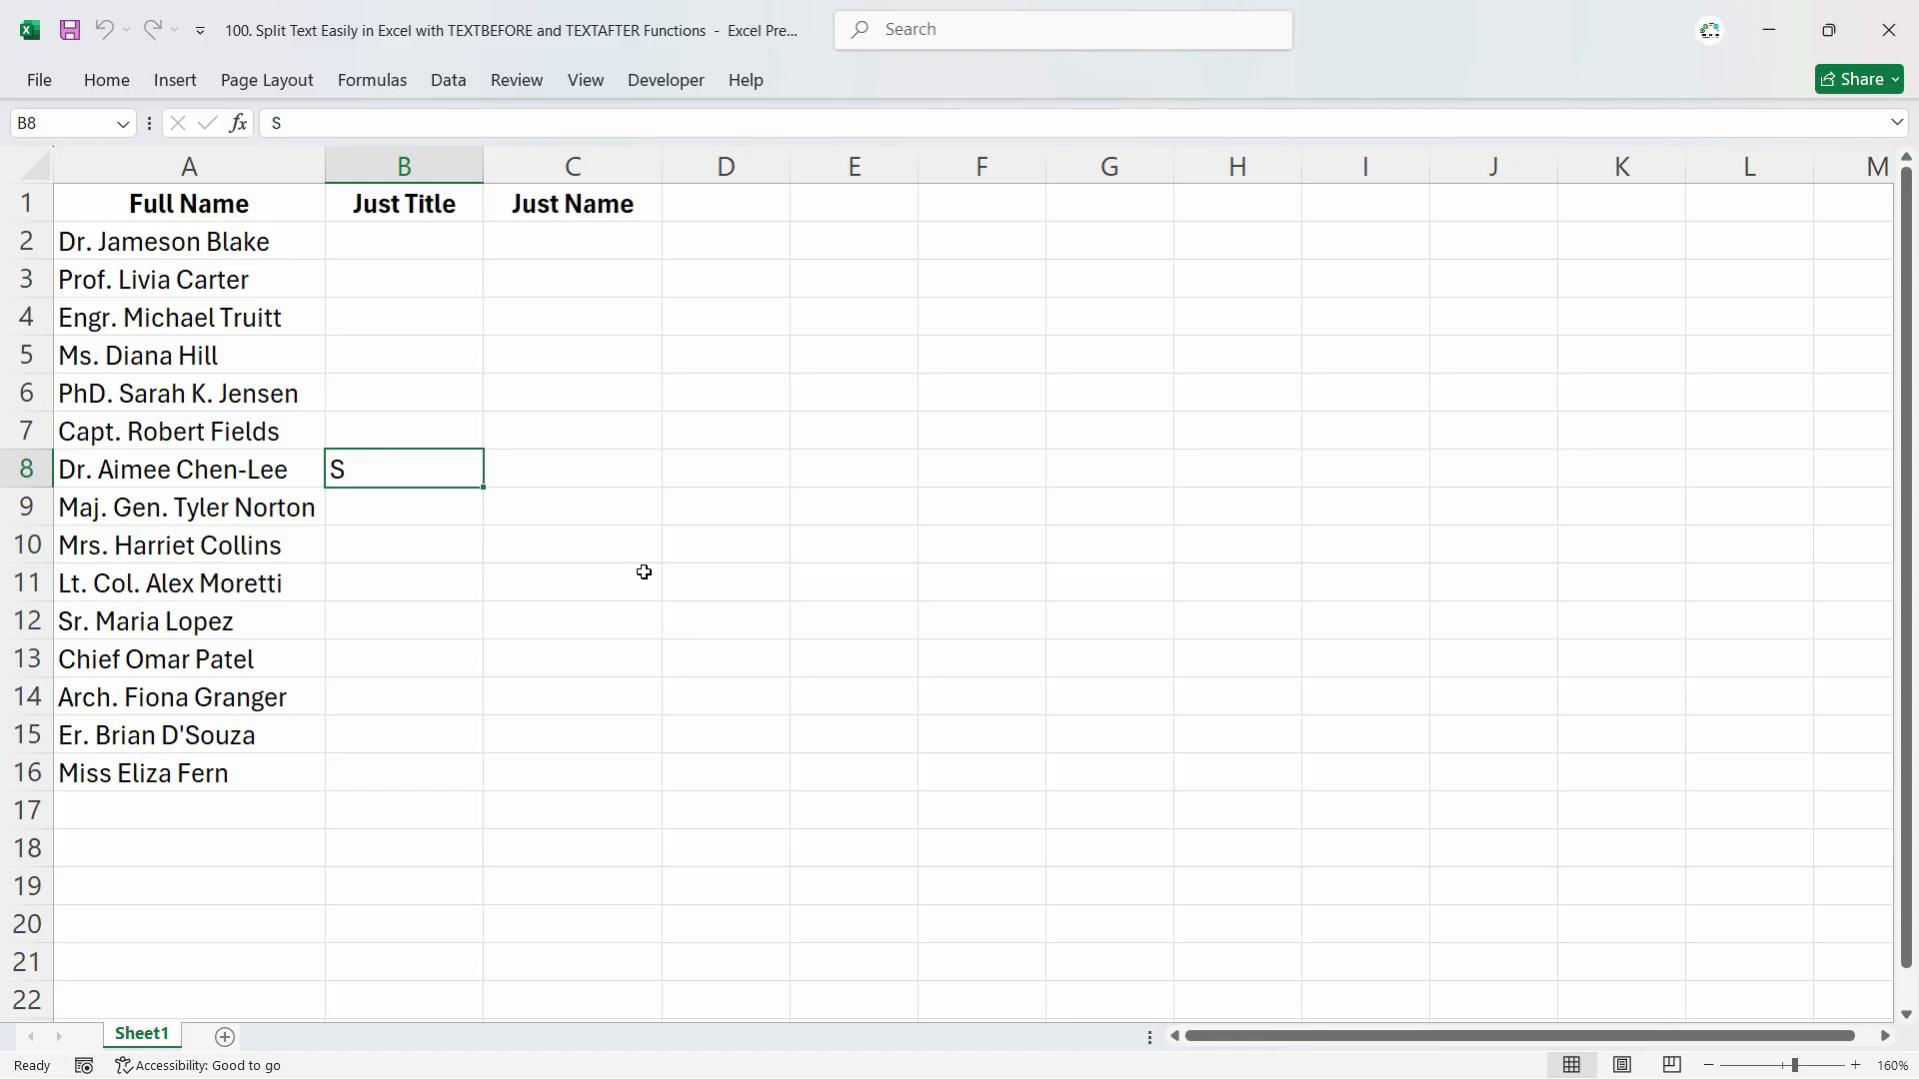
Step: Check which Office product version is installed on the account page, and return to the worksheet
{"action": "left_click", "coordinate": [40, 82]}
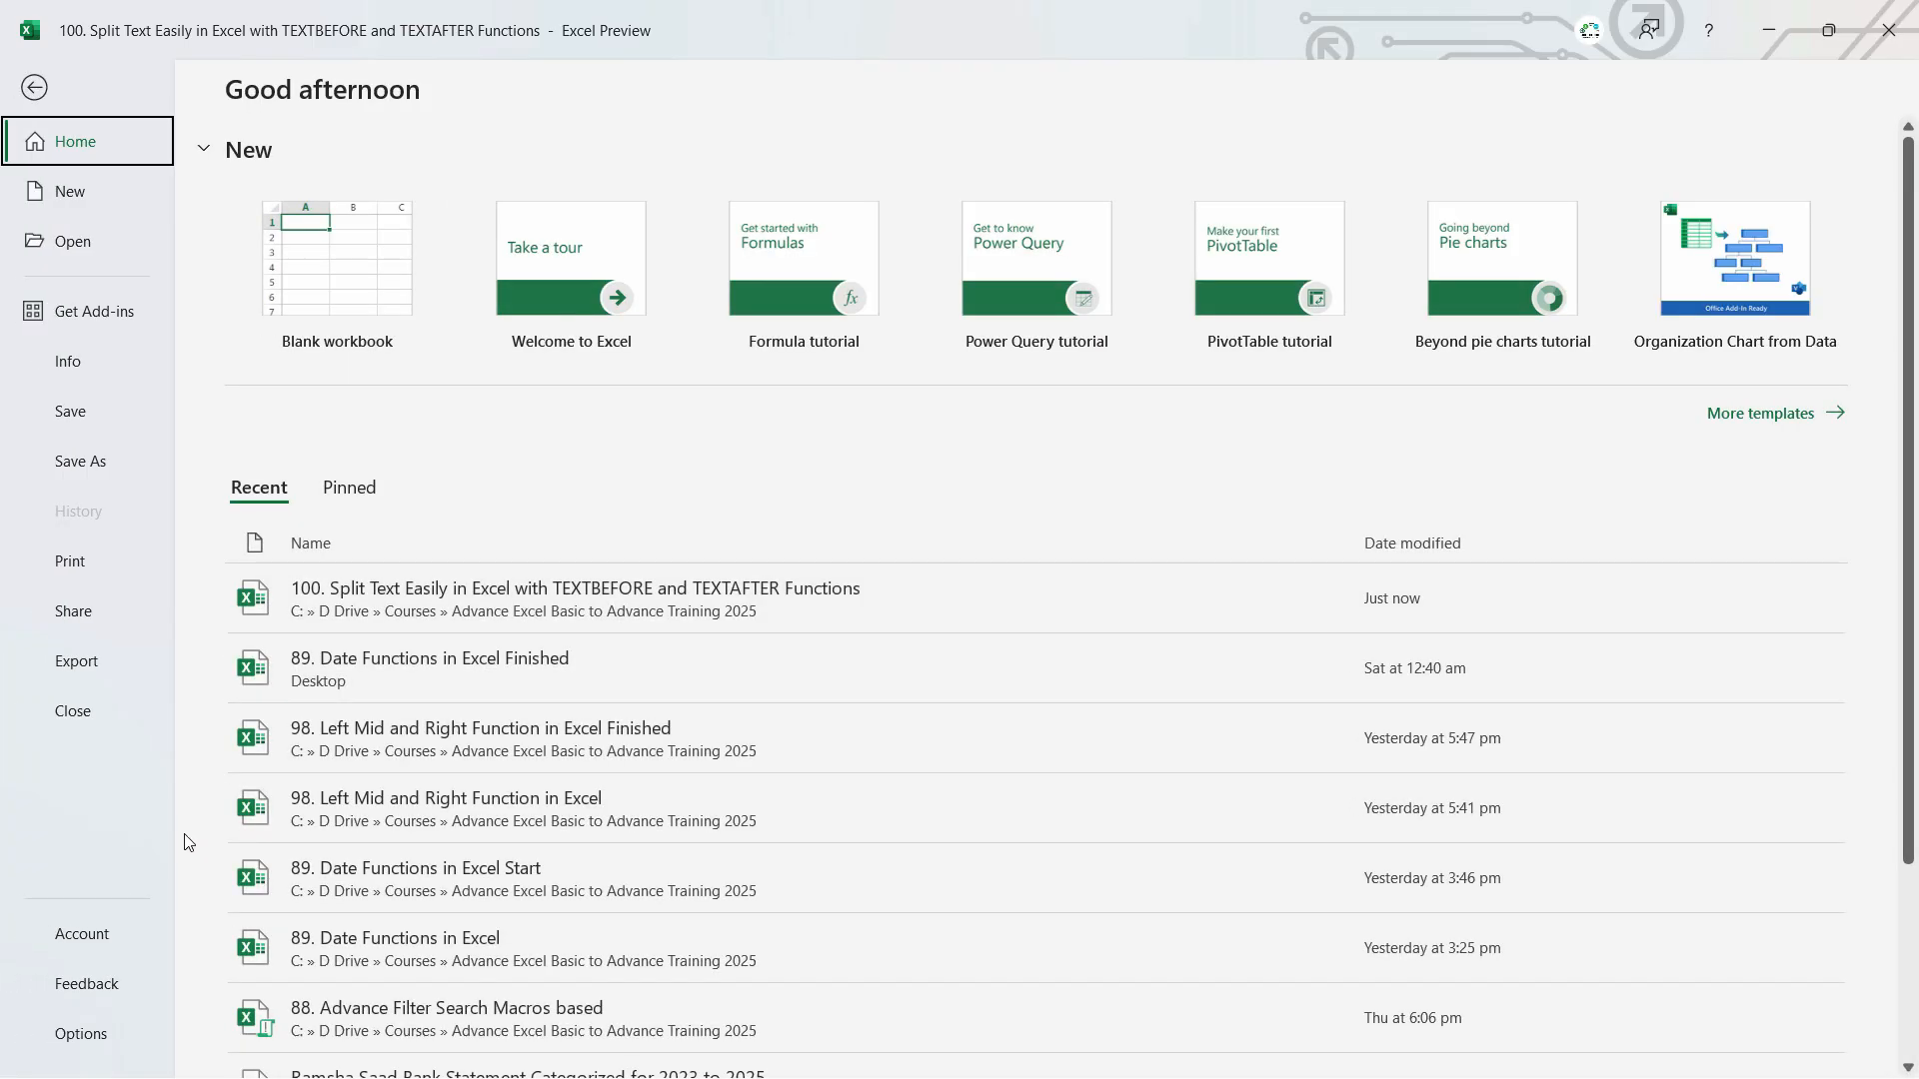
{"action": "left_click", "coordinate": [84, 933]}
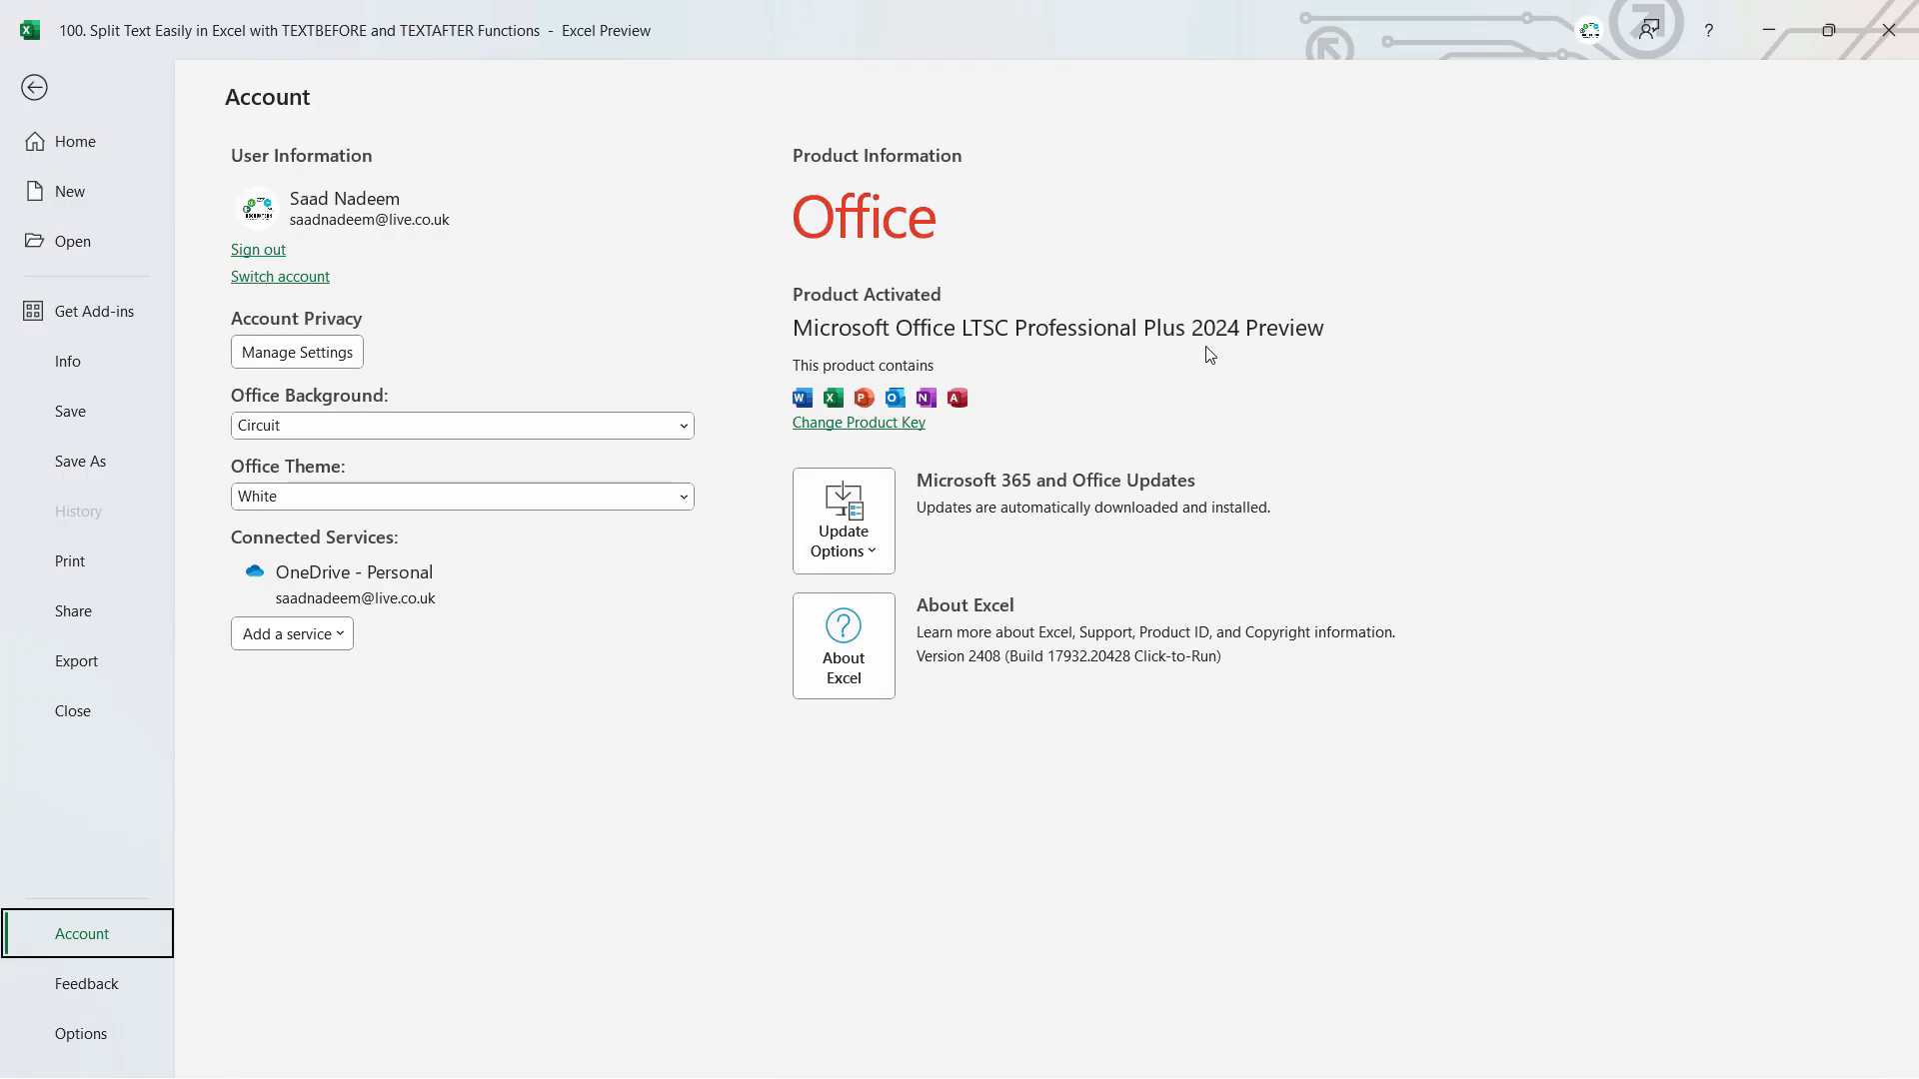
{"action": "left_click", "coordinate": [12, 88]}
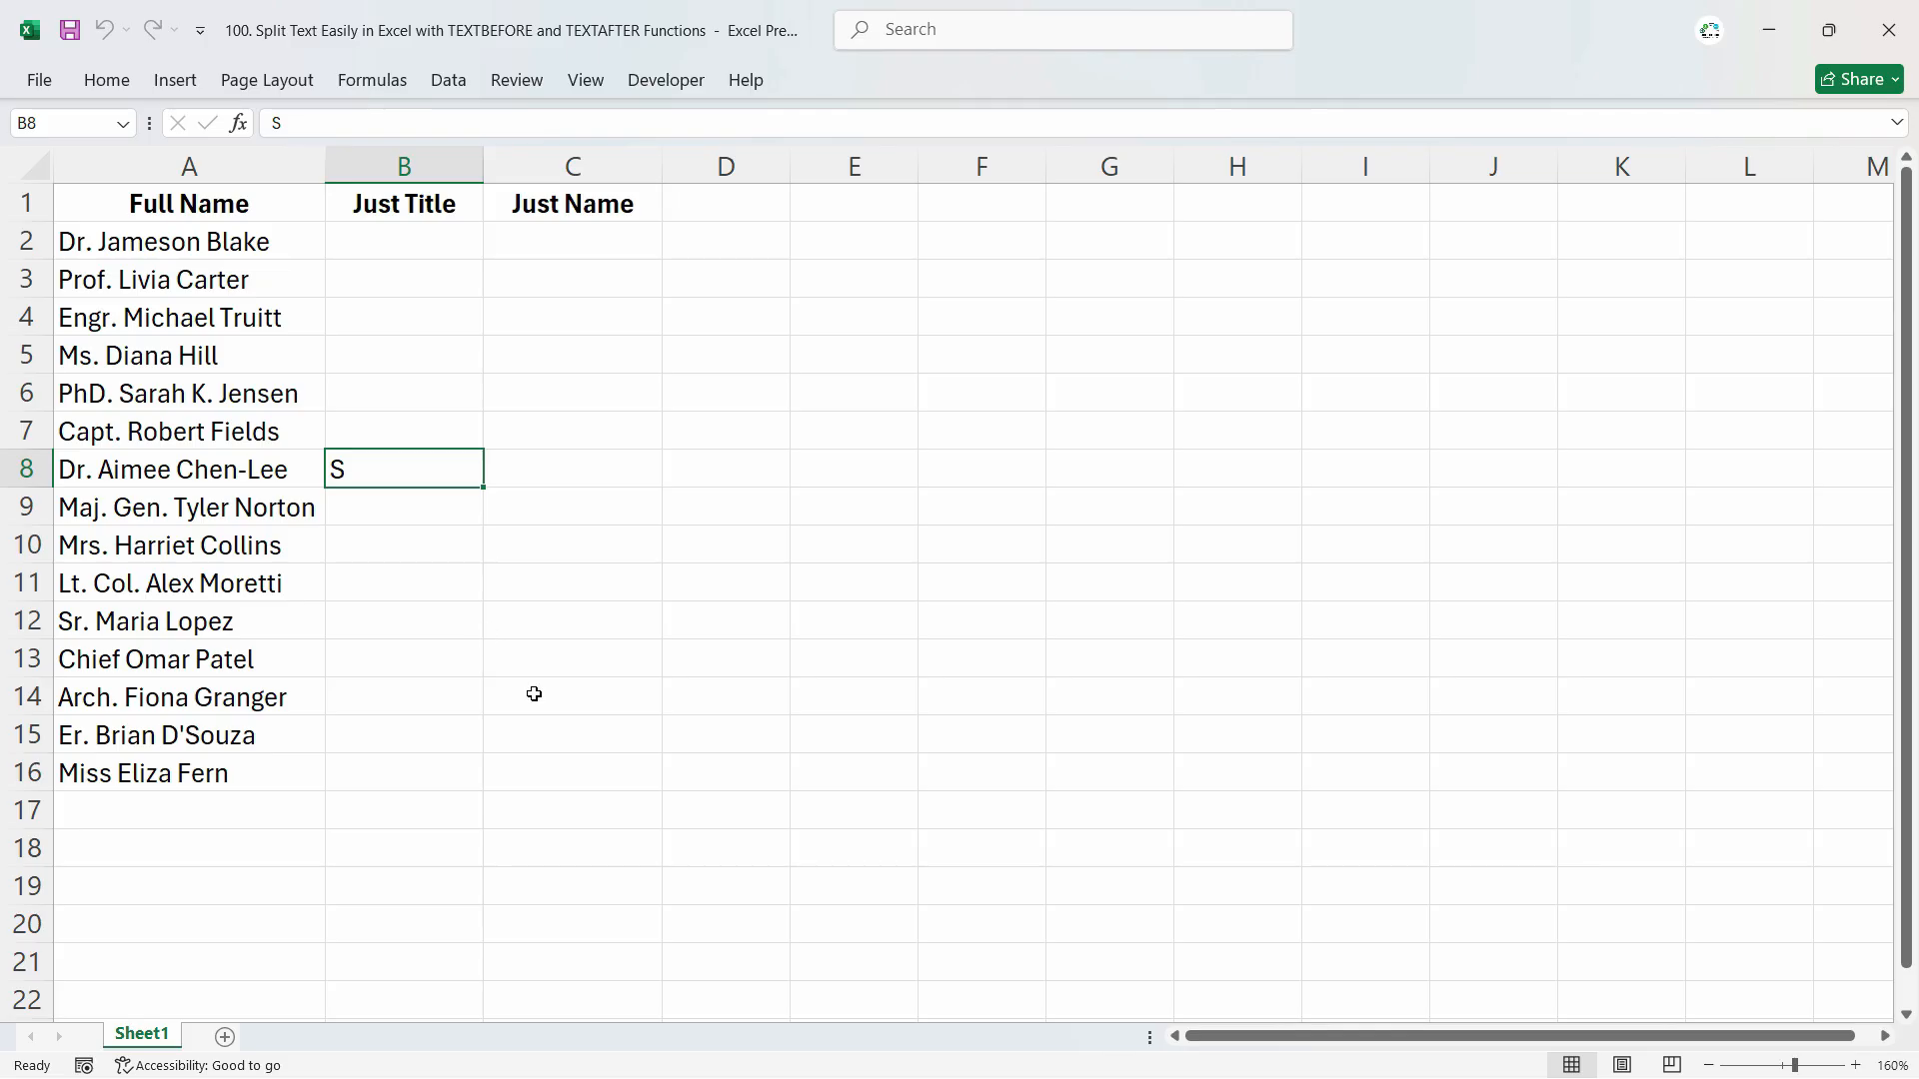
Step: Clear the stray letter from cell B8 in the Just Title column
{"action": "key", "text": "Delete"}
{"action": "left_click", "coordinate": [243, 246]}
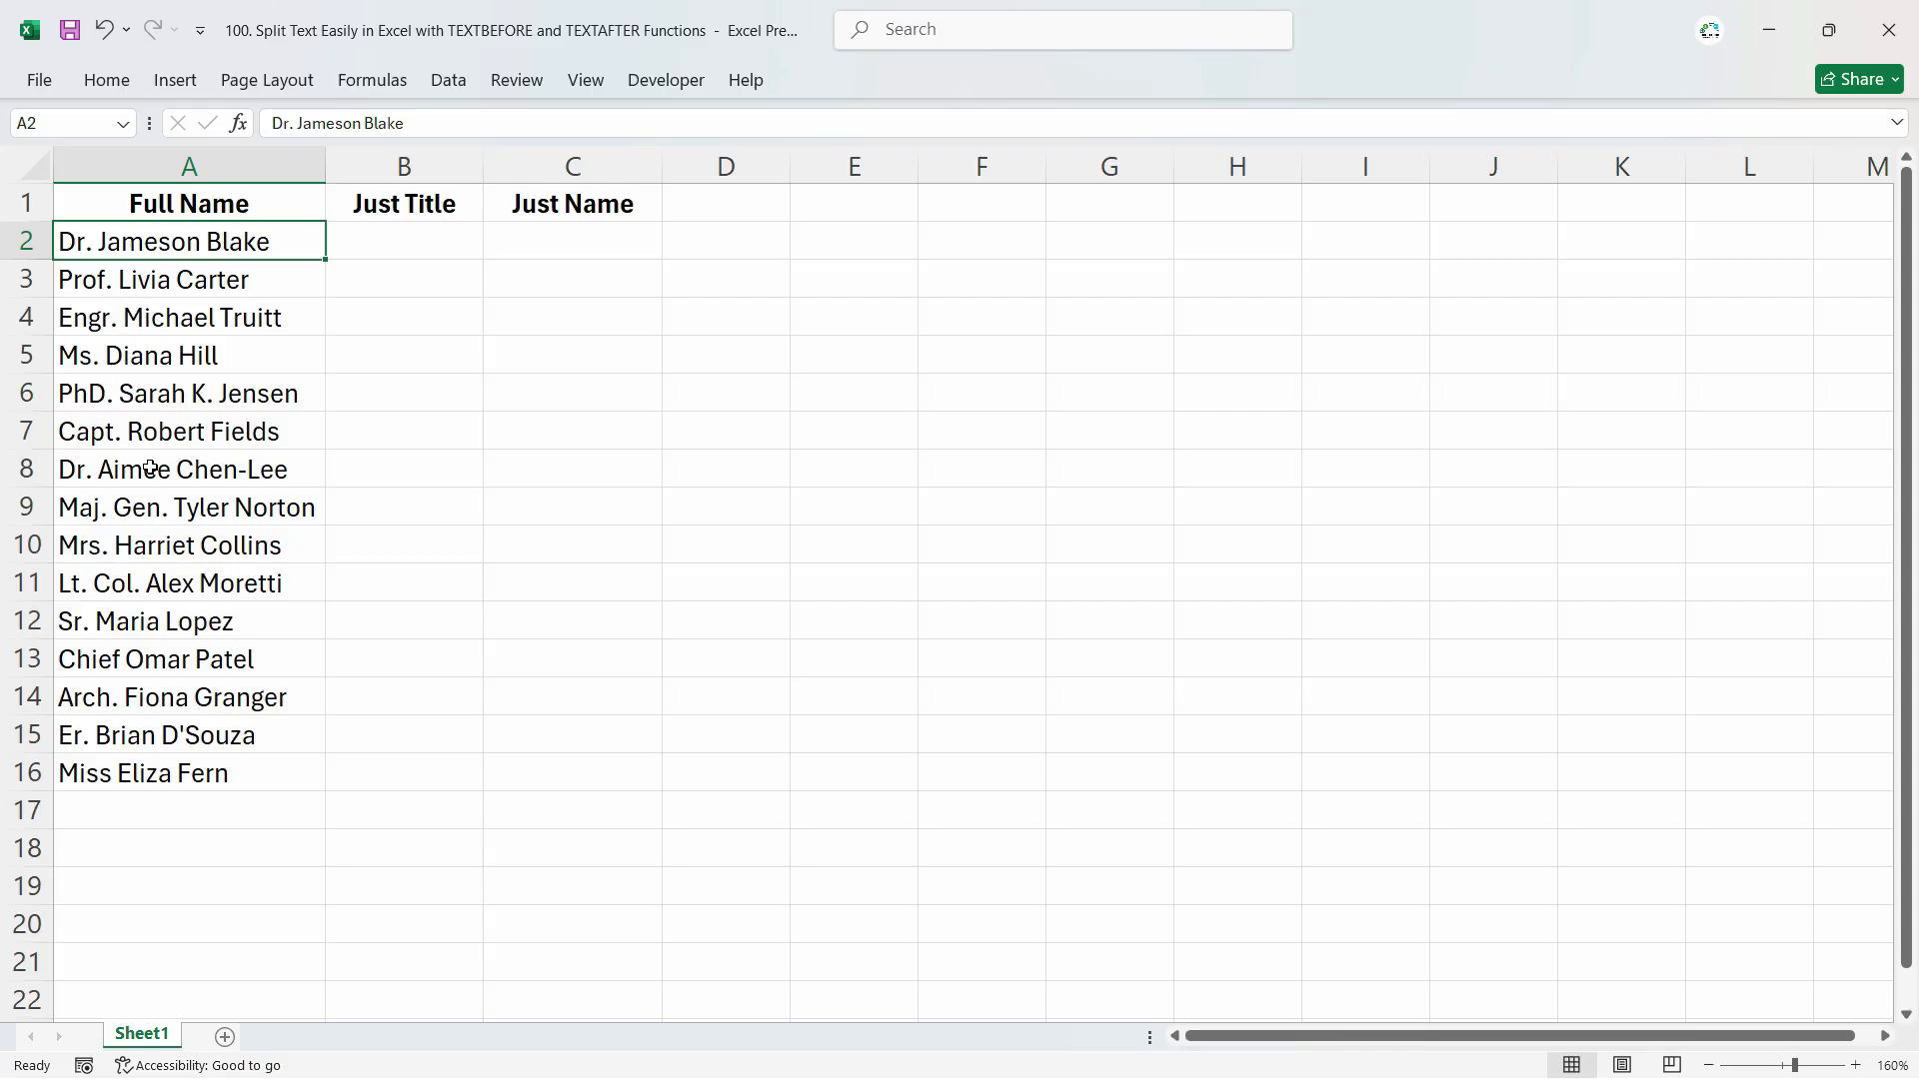
{"action": "left_click", "coordinate": [70, 285]}
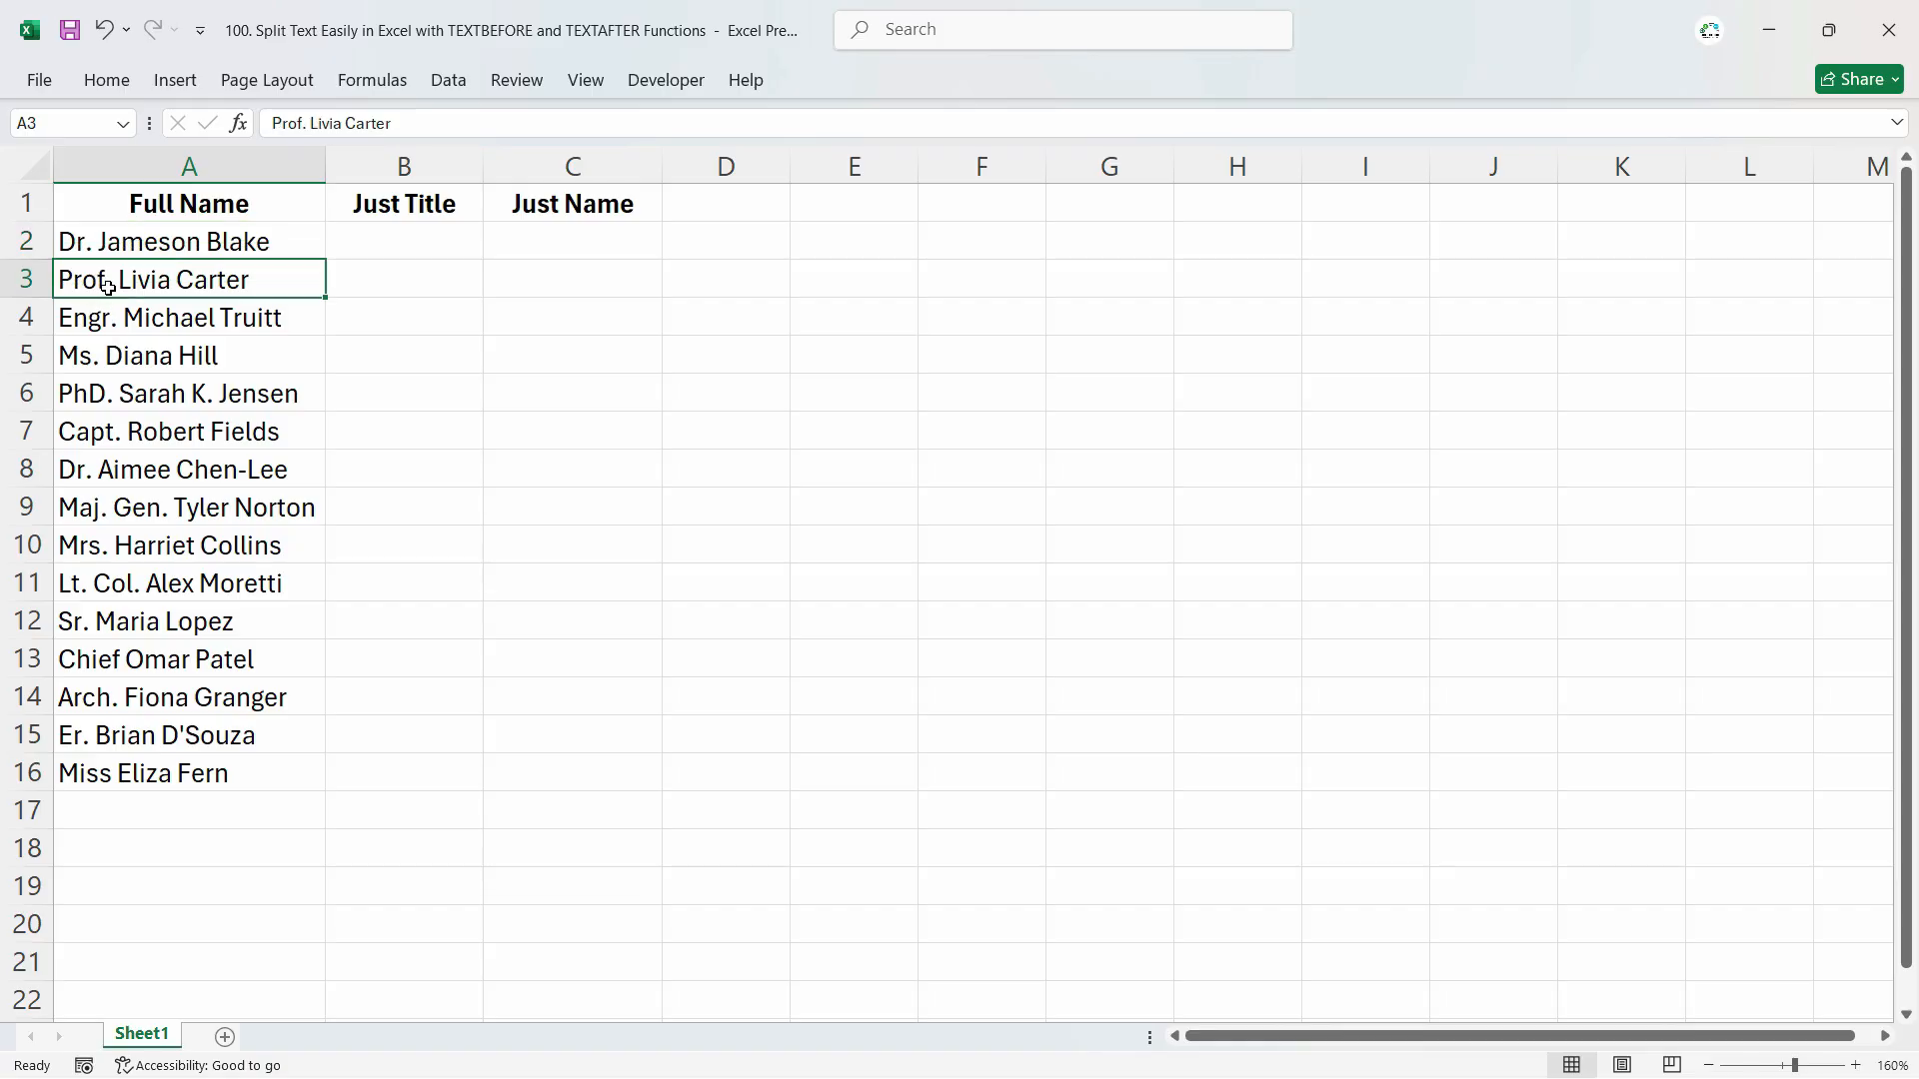
{"action": "key", "text": "ctrl+z"}
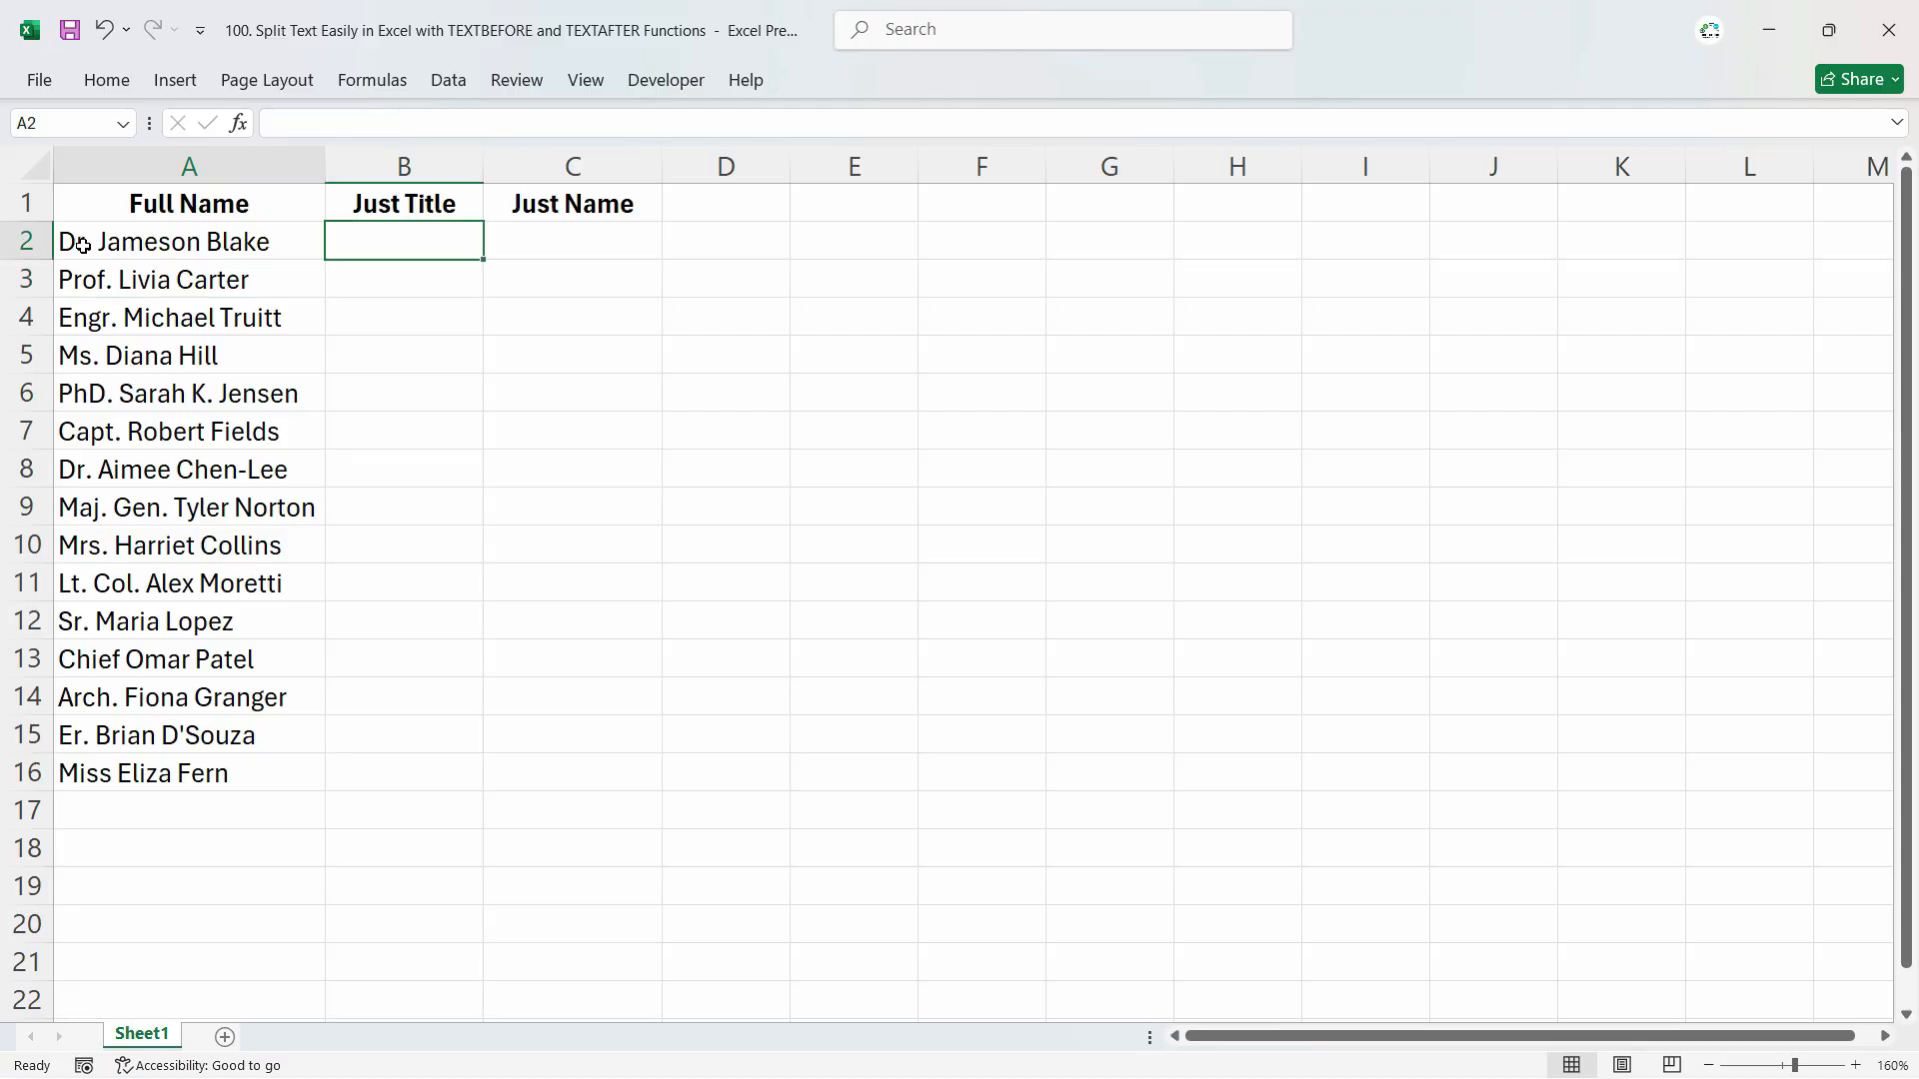
Step: Insert the extra title "Maj." in front of "Dr." in the full name in cell A2
{"action": "double_click", "coordinate": [60, 241]}
{"action": "type", "text": "Maj"}
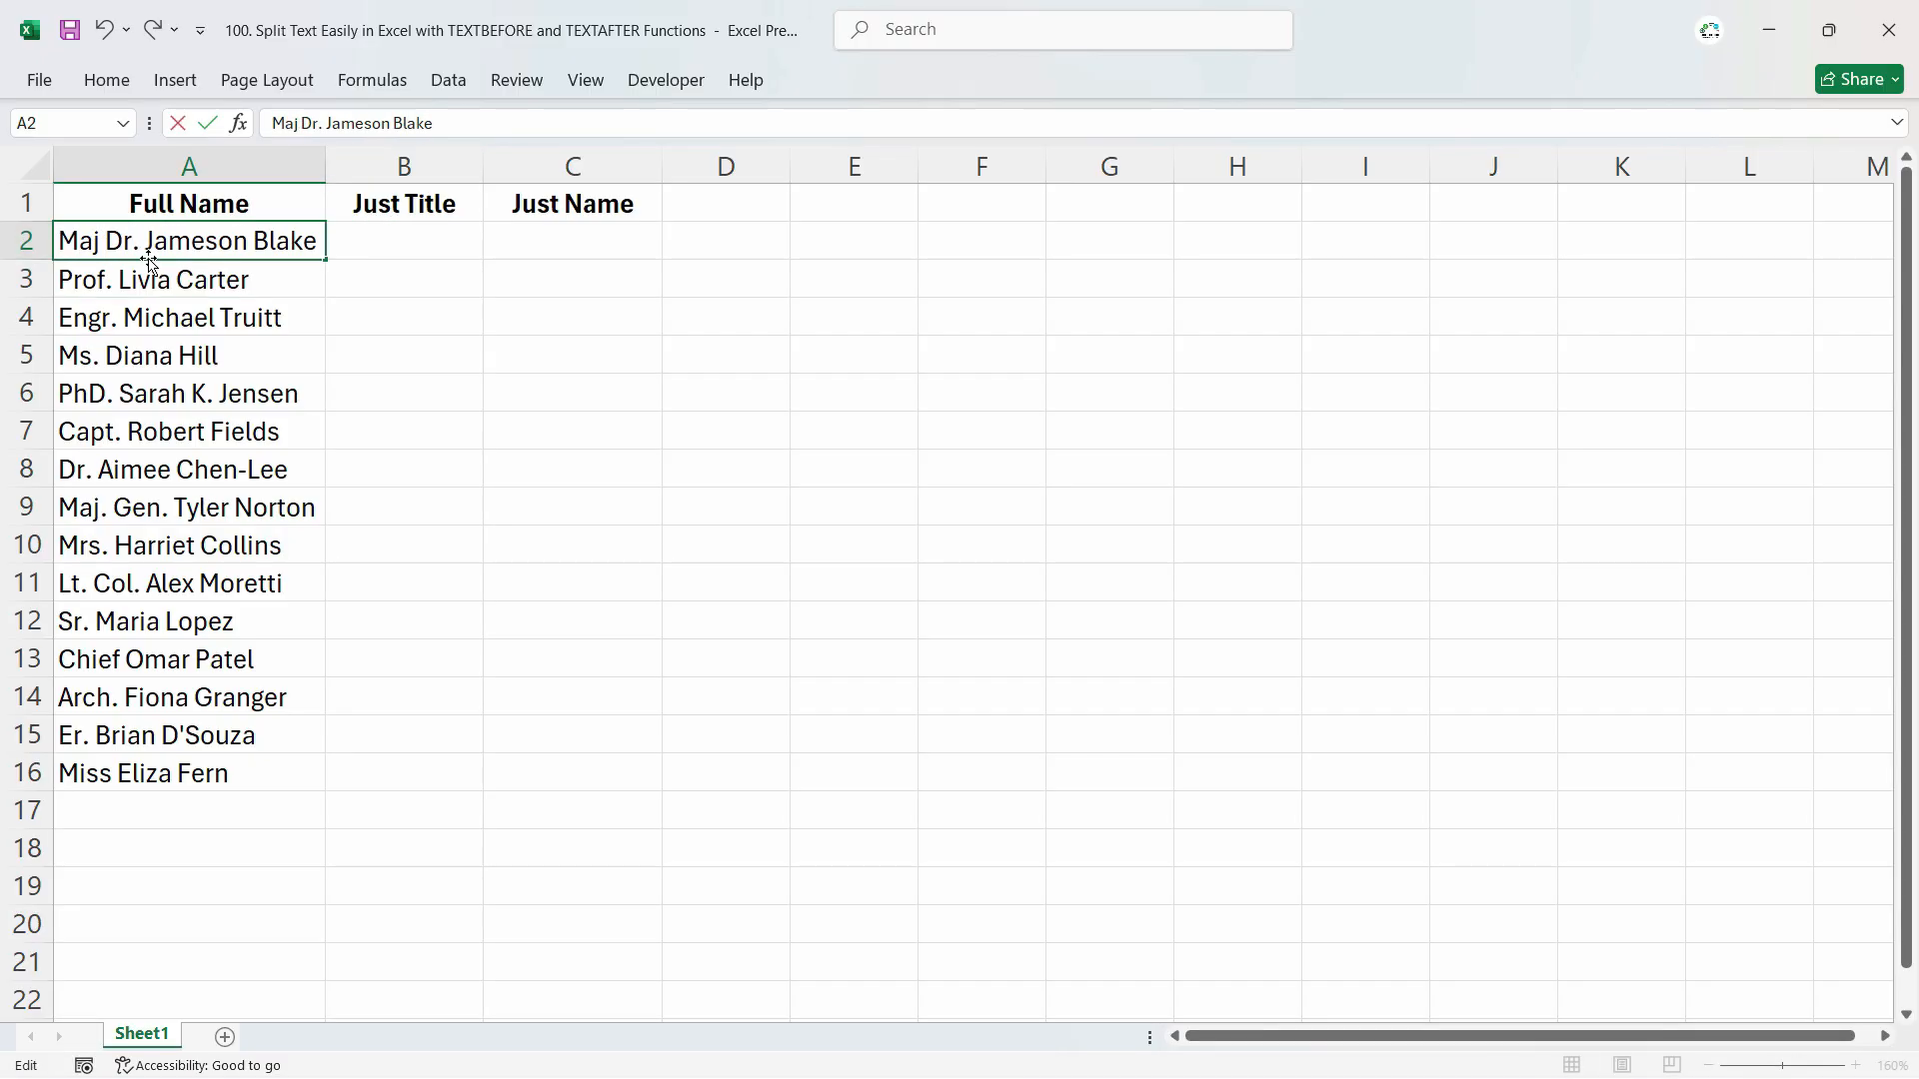
{"action": "key", "text": "BackSpace"}
{"action": "type", "text": "."}
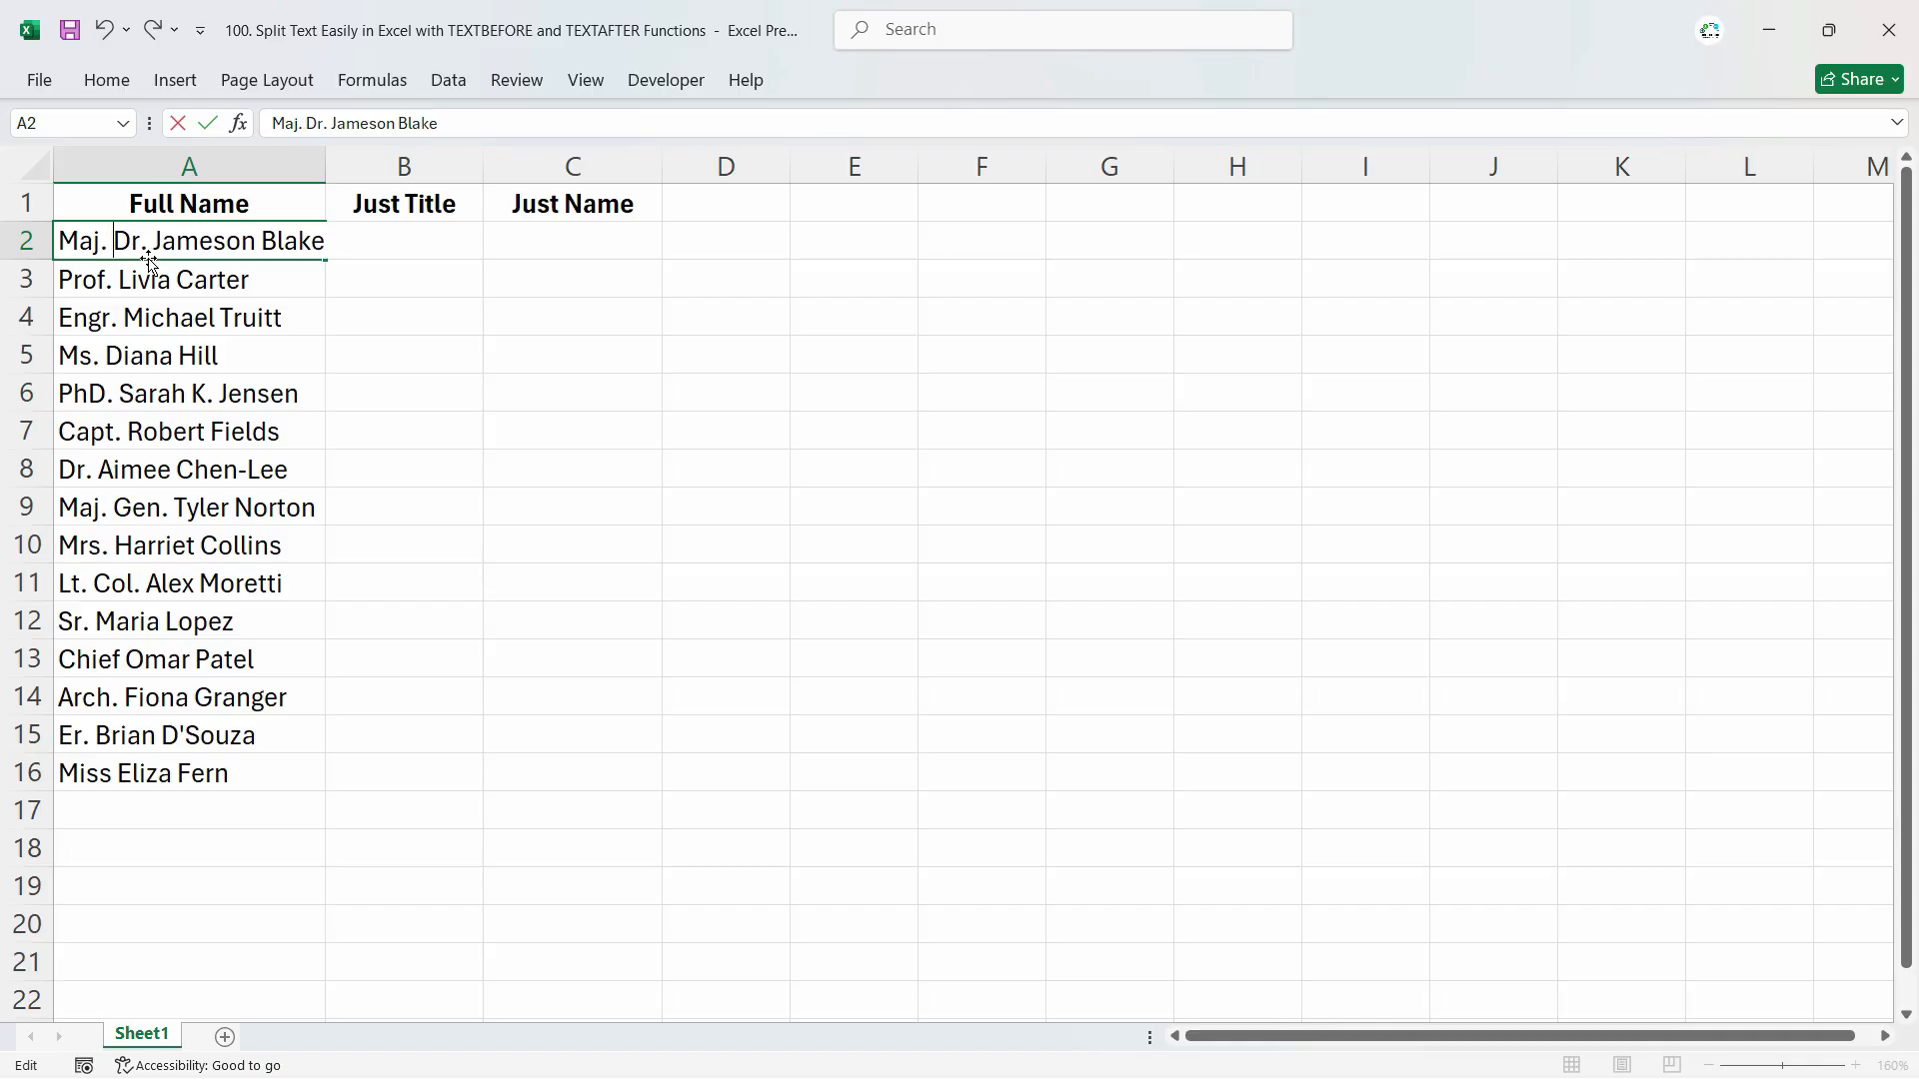
Step: Insert the second title "Prof." after "Capt." in the full name in cell A7
{"action": "double_click", "coordinate": [114, 431]}
{"action": "type", "text": "Prof."}
{"action": "key", "text": "Return"}
{"action": "left_click", "coordinate": [199, 429]}
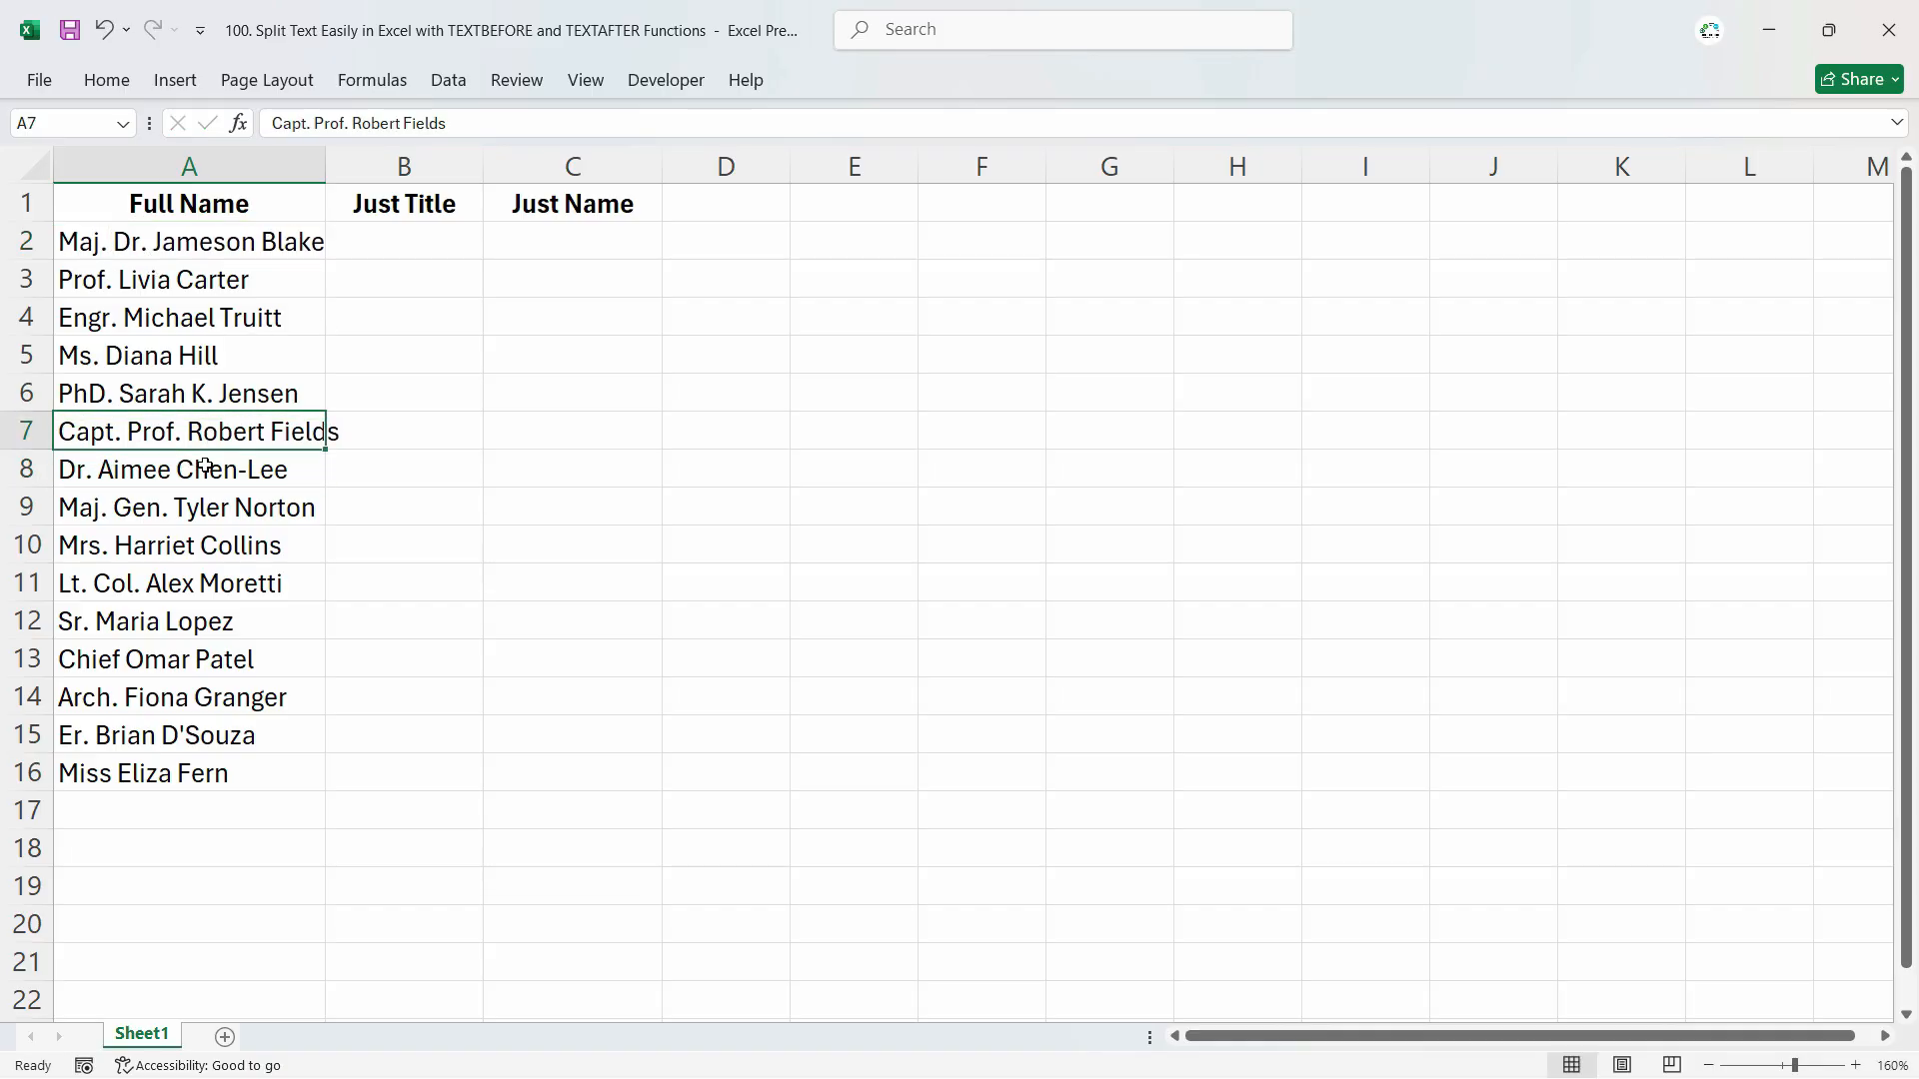
Step: Autofit the width of the Full Name column to its longest entry
{"action": "left_click", "coordinate": [92, 250]}
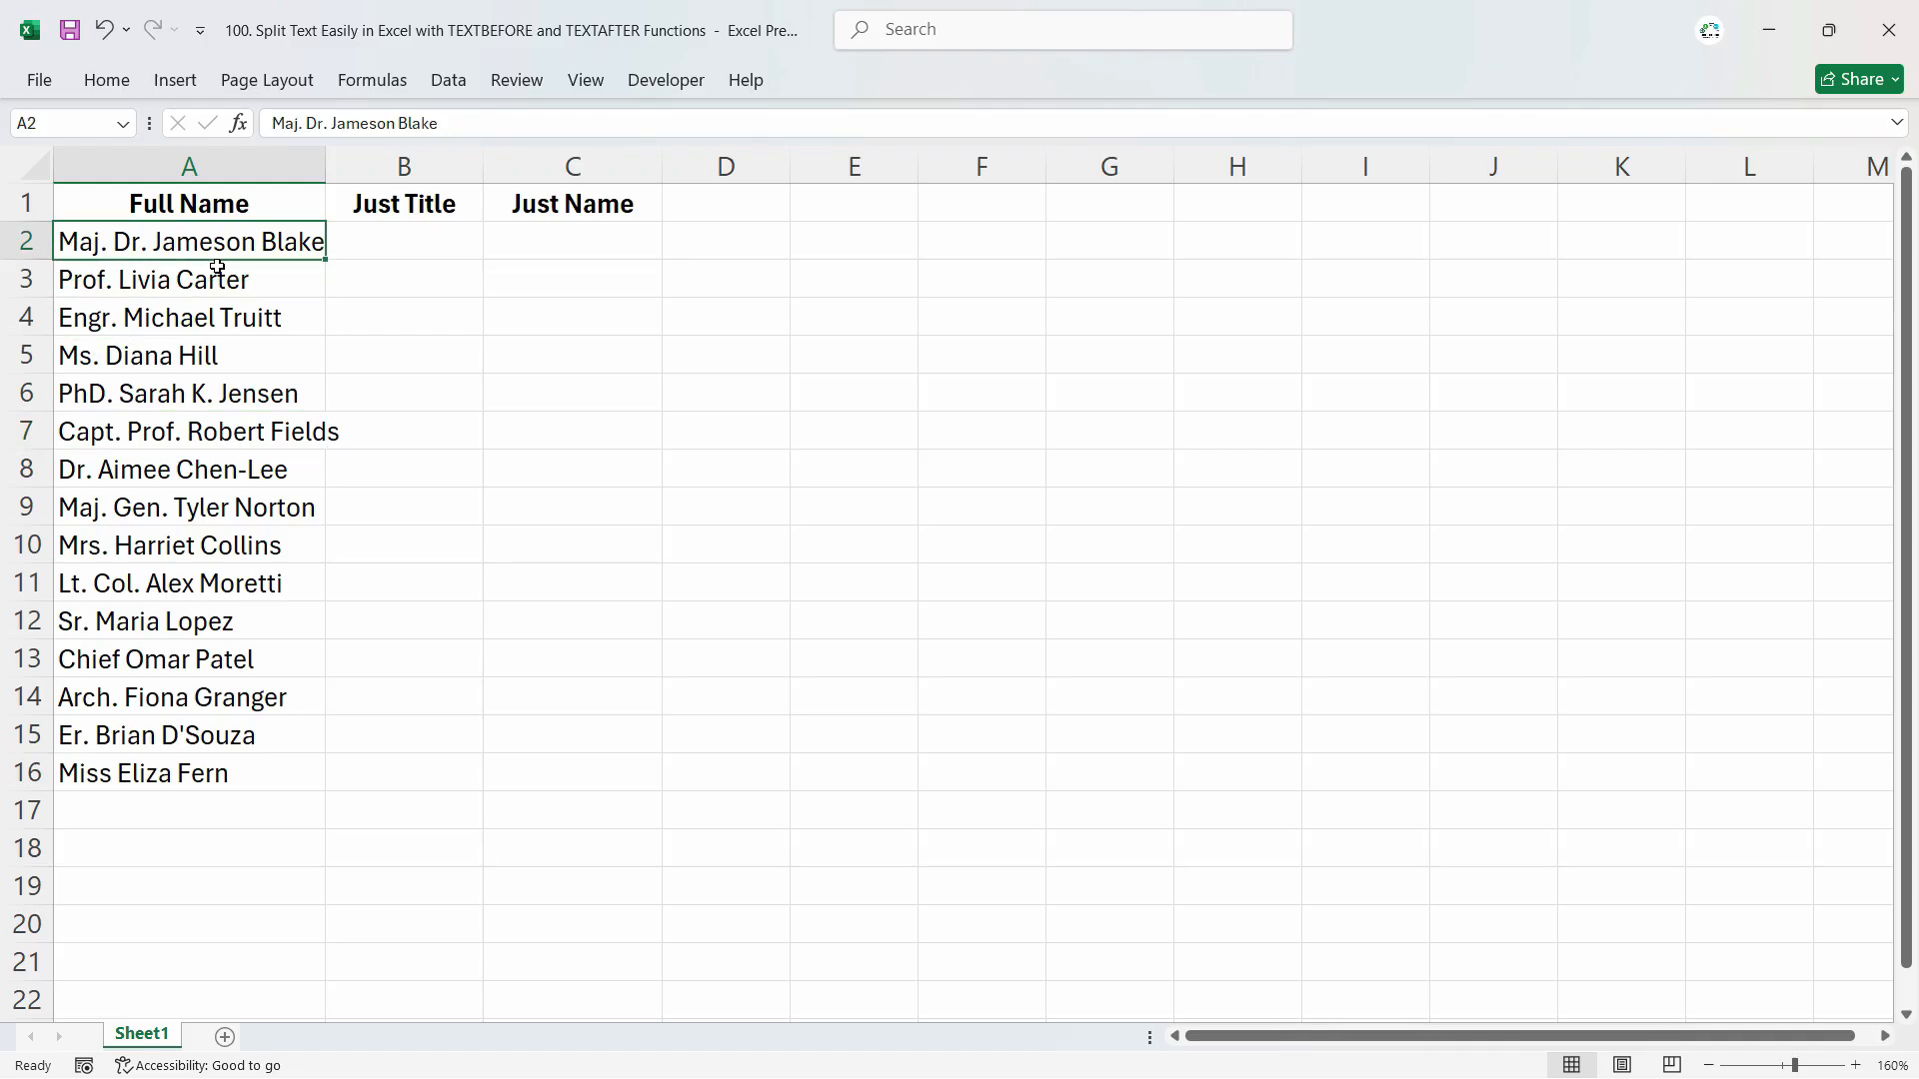
{"action": "double_click", "coordinate": [324, 166]}
{"action": "left_click", "coordinate": [282, 461]}
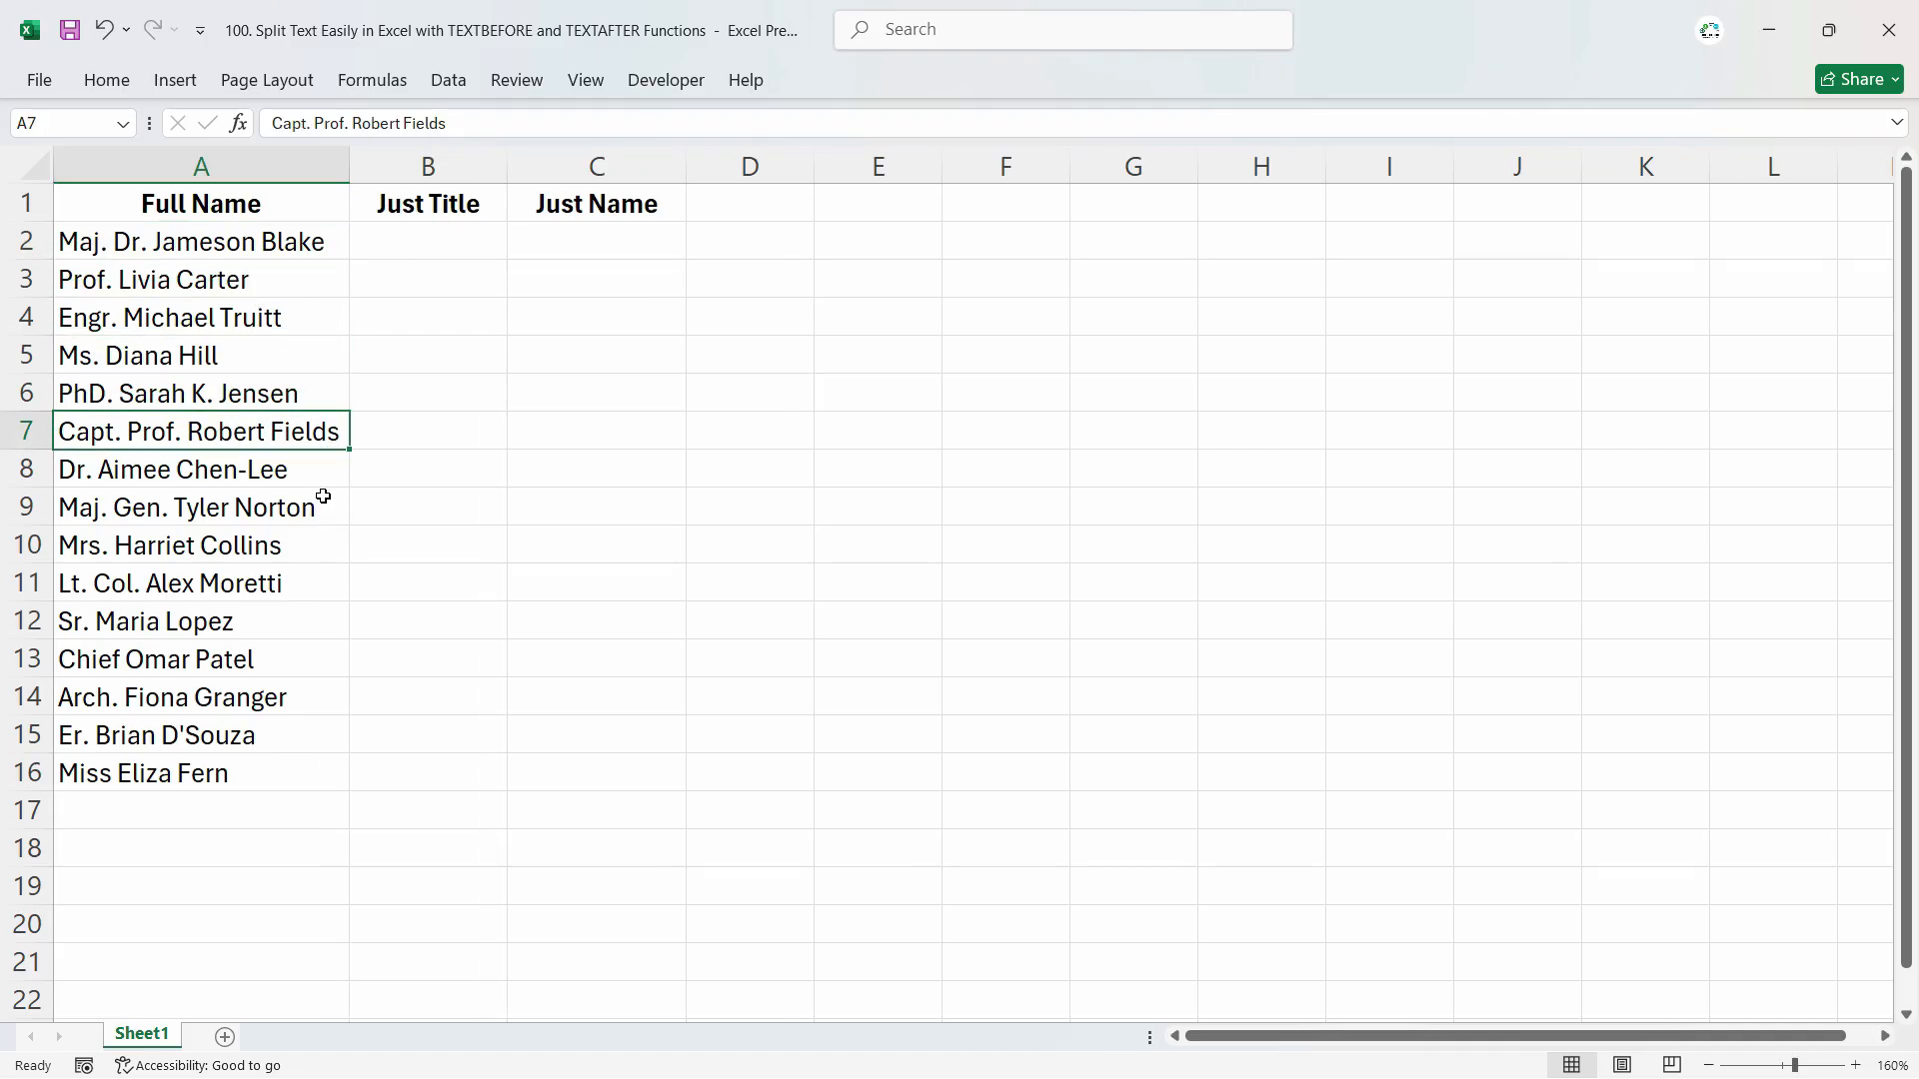
Step: Enter the formula =TEXTBEFORE(A2,". ") in cell B2, using a period followed by a space as the delimiter
{"action": "left_click", "coordinate": [405, 246]}
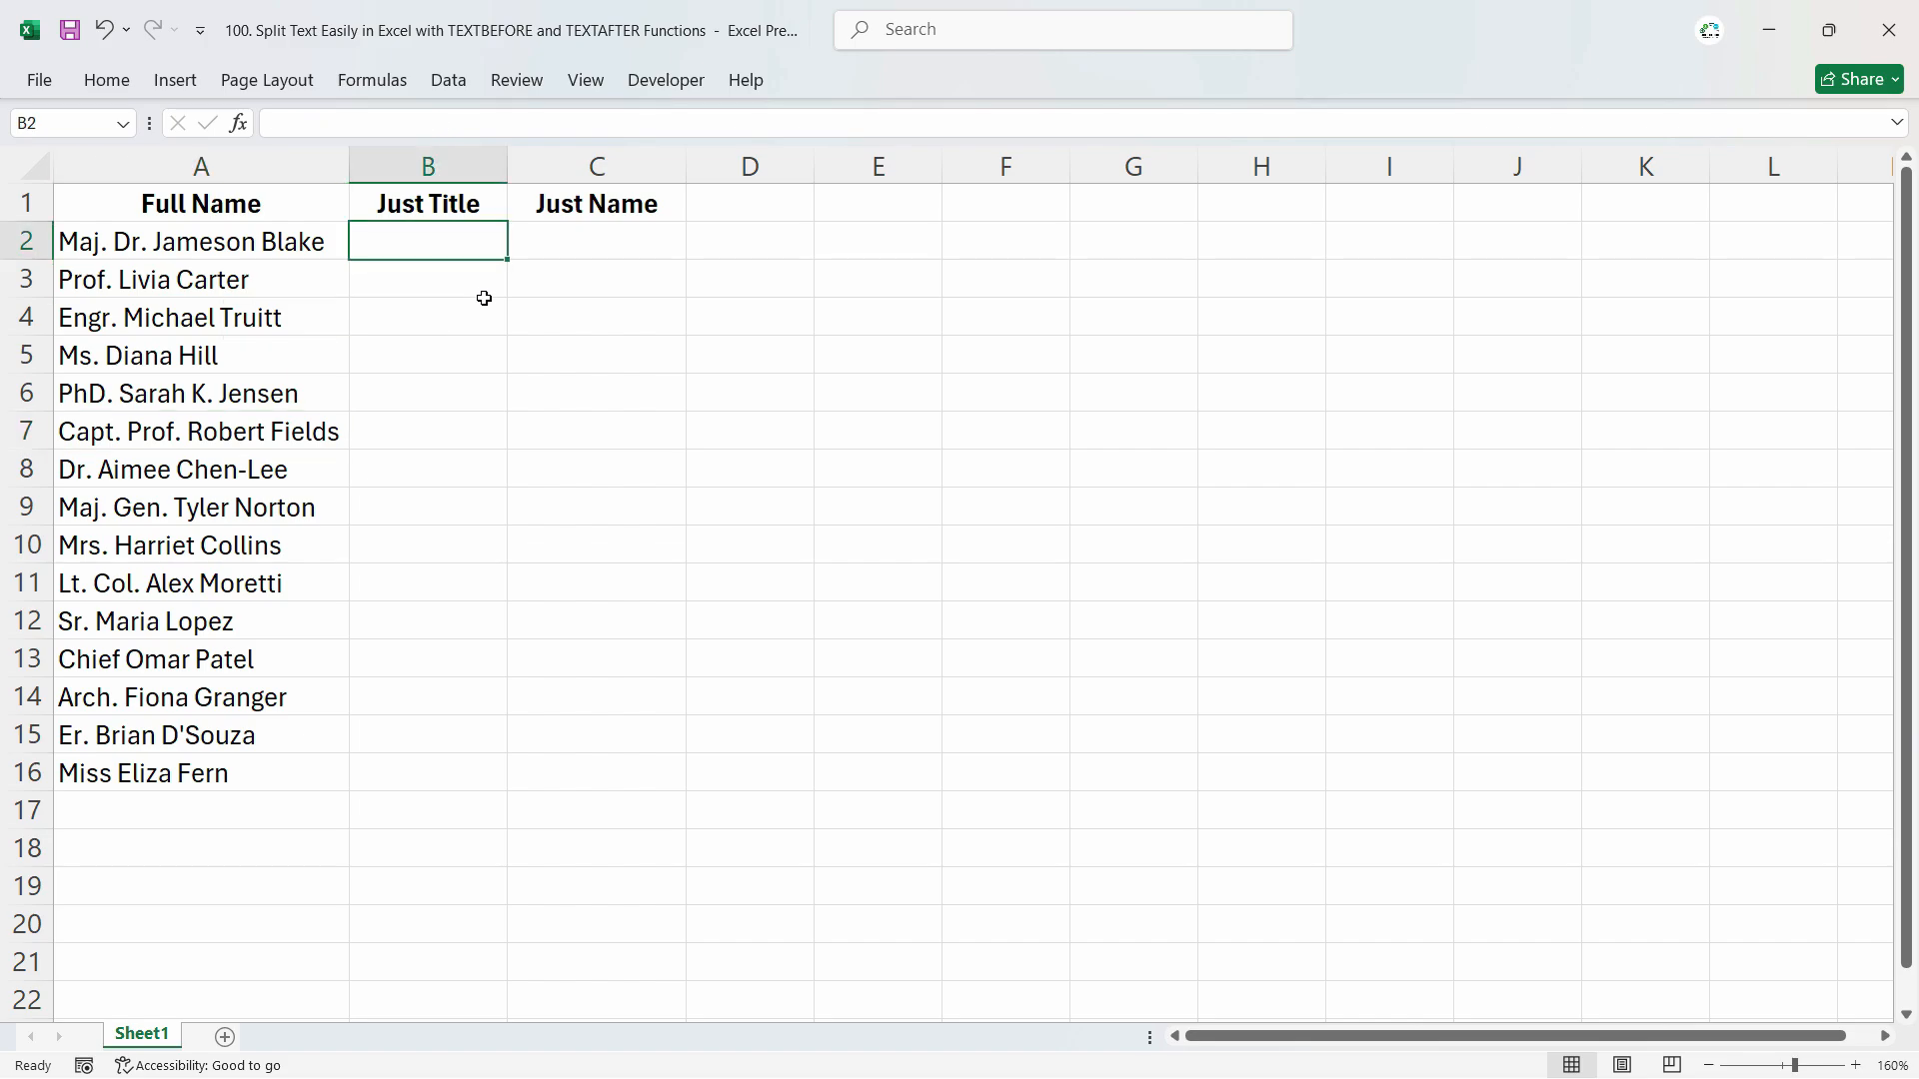
{"action": "left_click", "coordinate": [449, 80]}
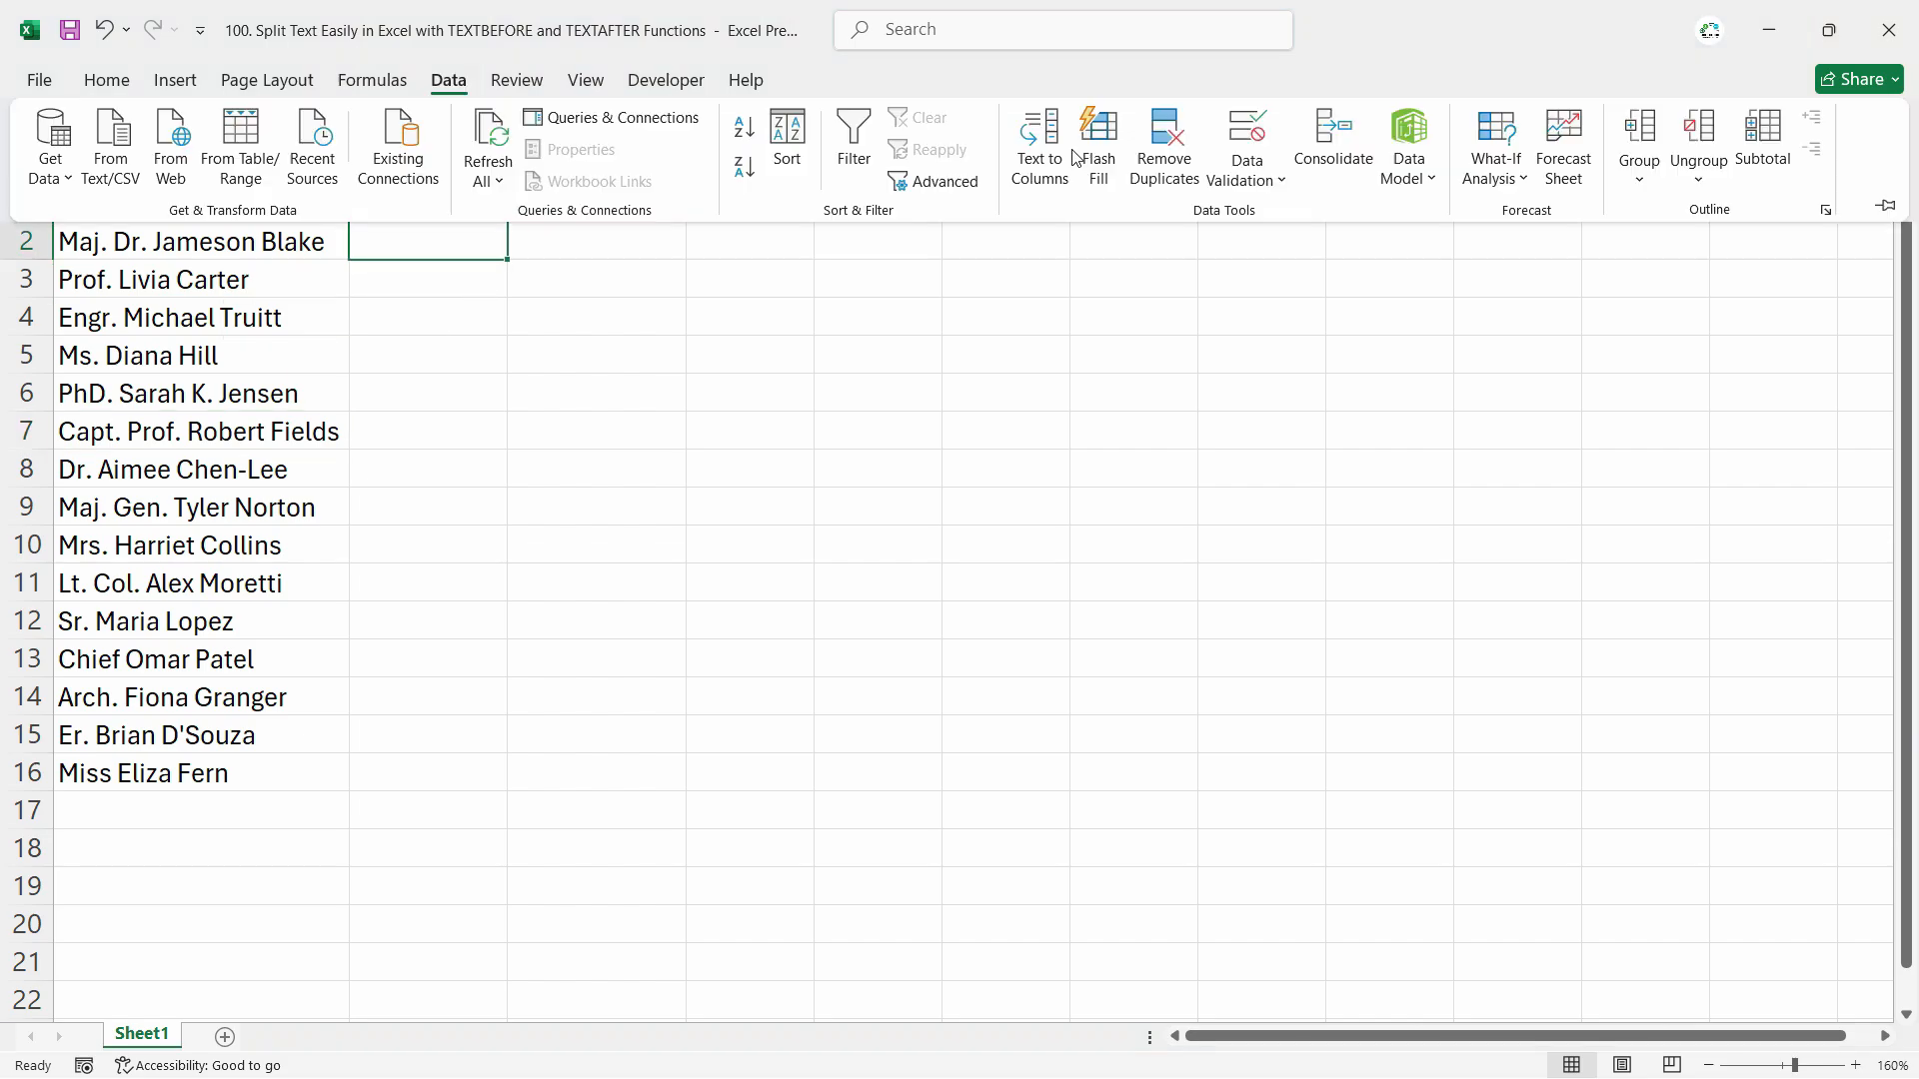
{"action": "left_click", "coordinate": [640, 439]}
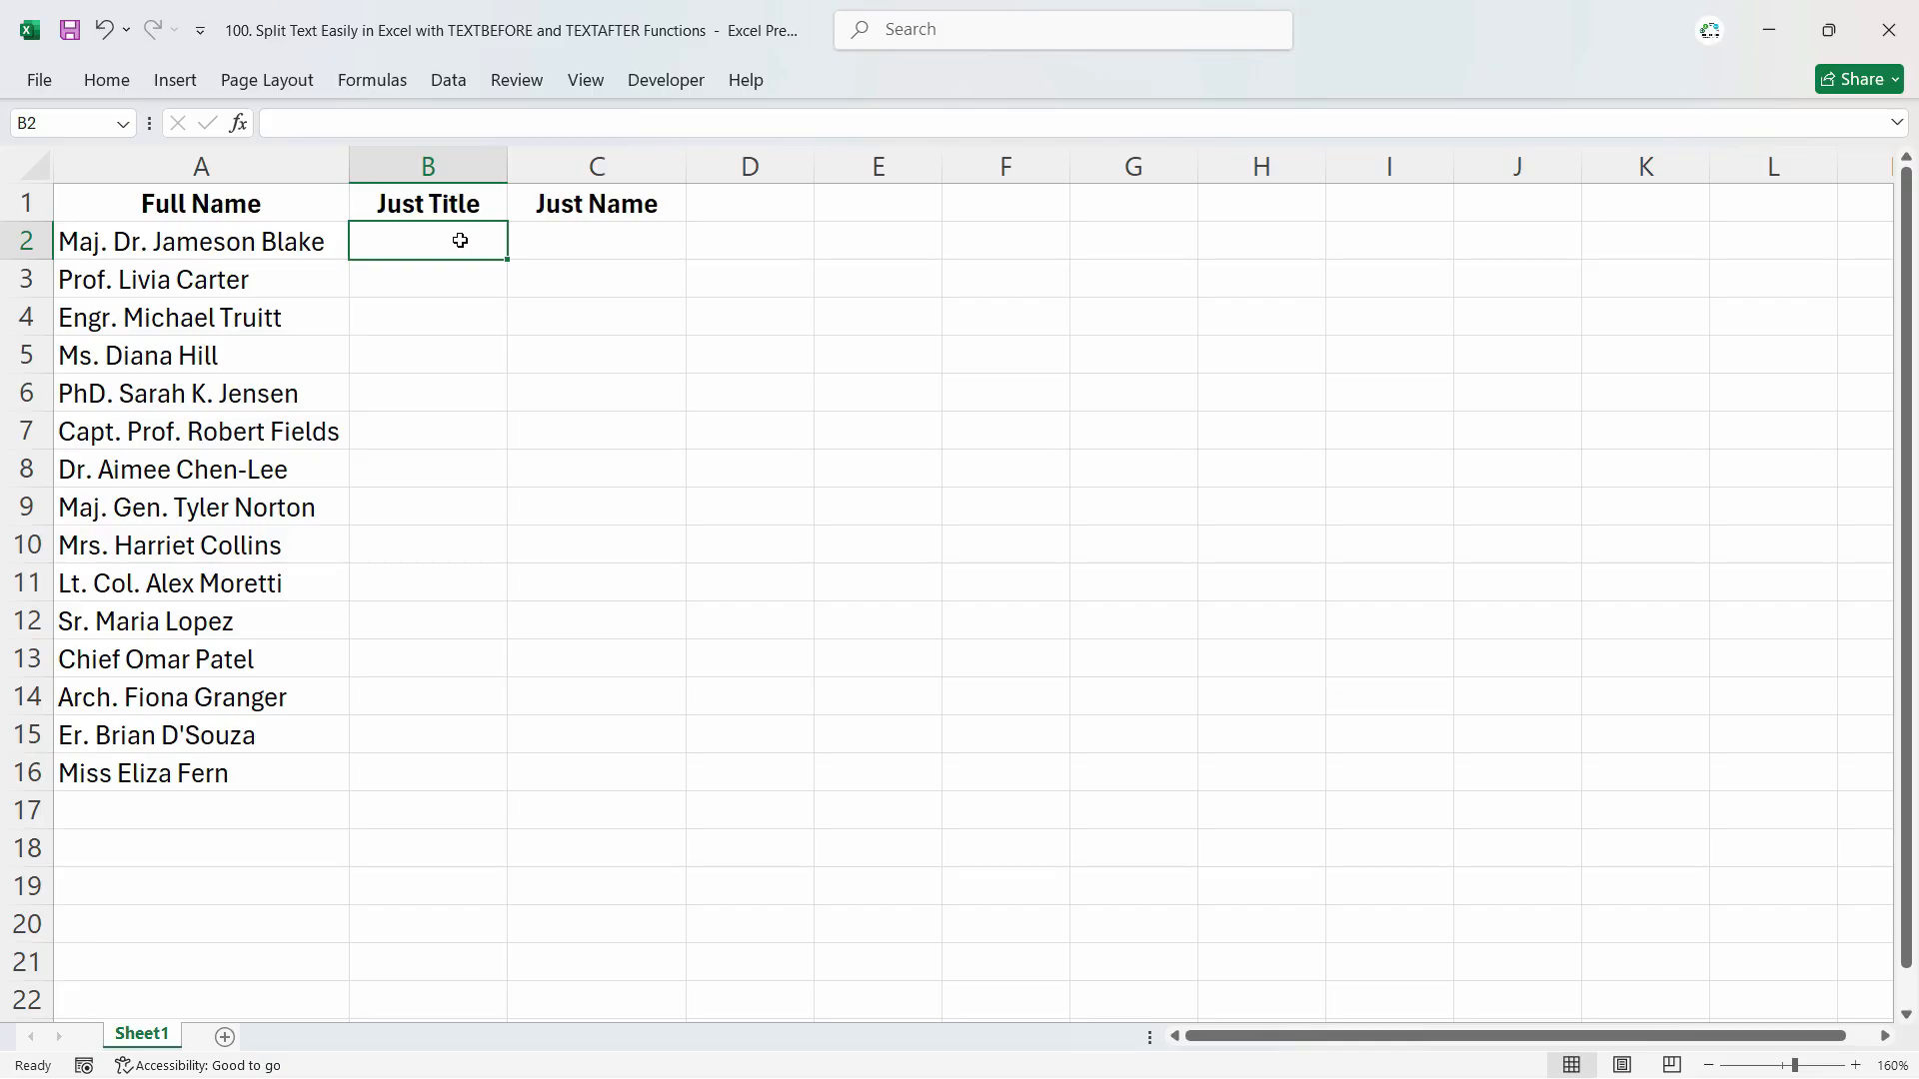
{"action": "type", "text": "=text"}
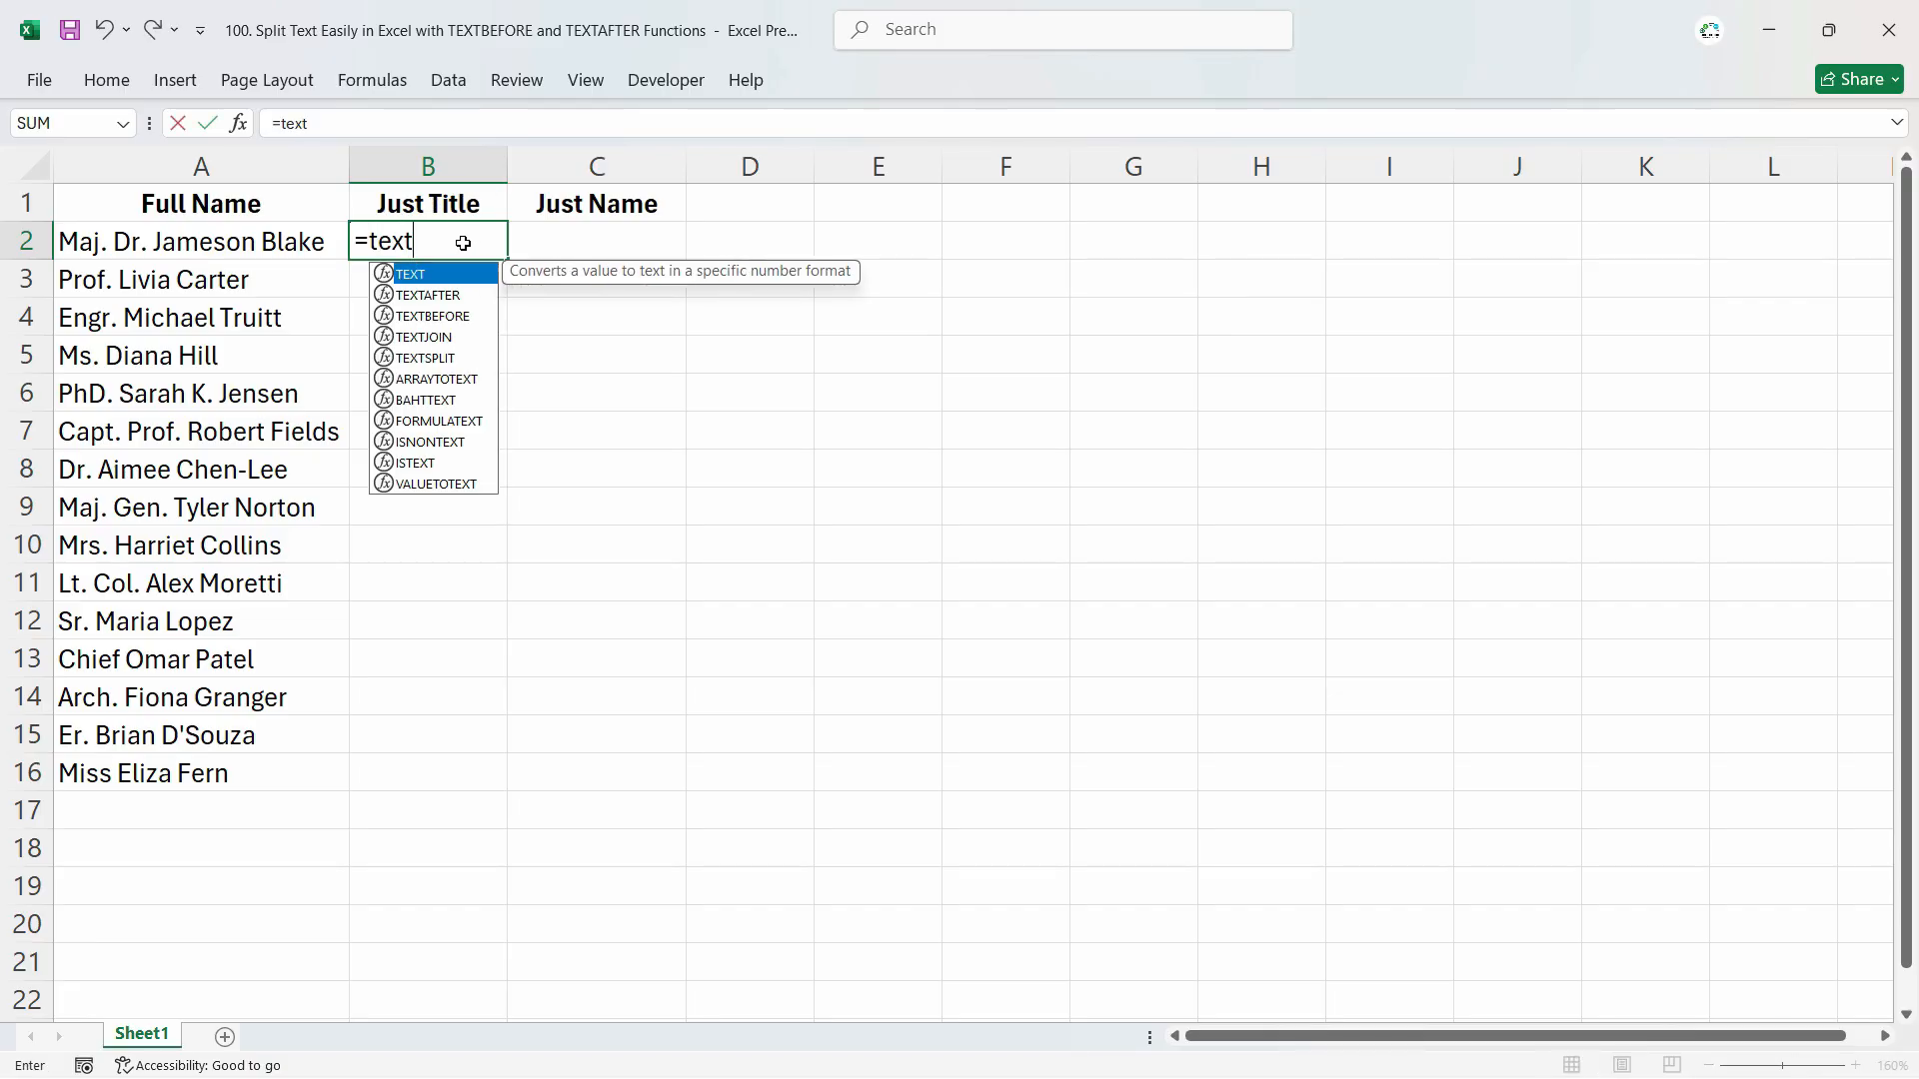
{"action": "left_click", "coordinate": [447, 317]}
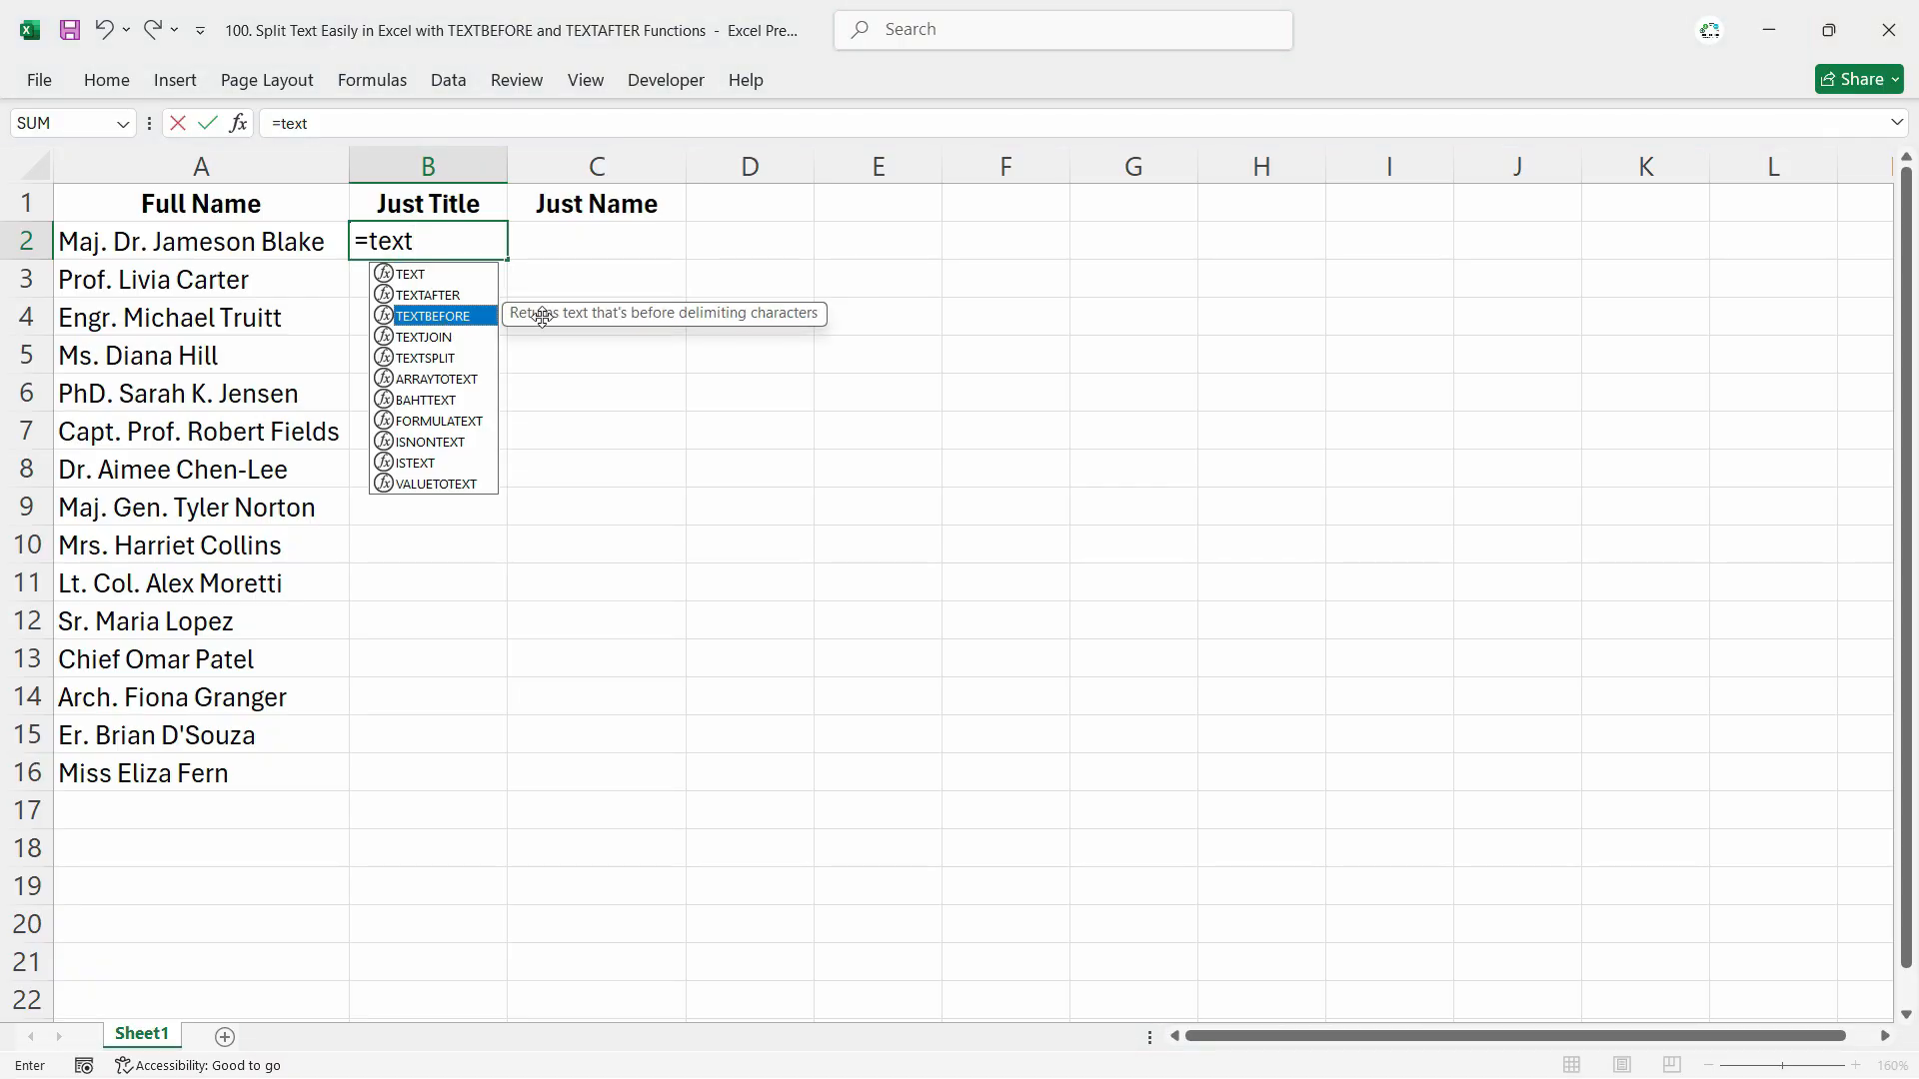
{"action": "key", "text": "Tab"}
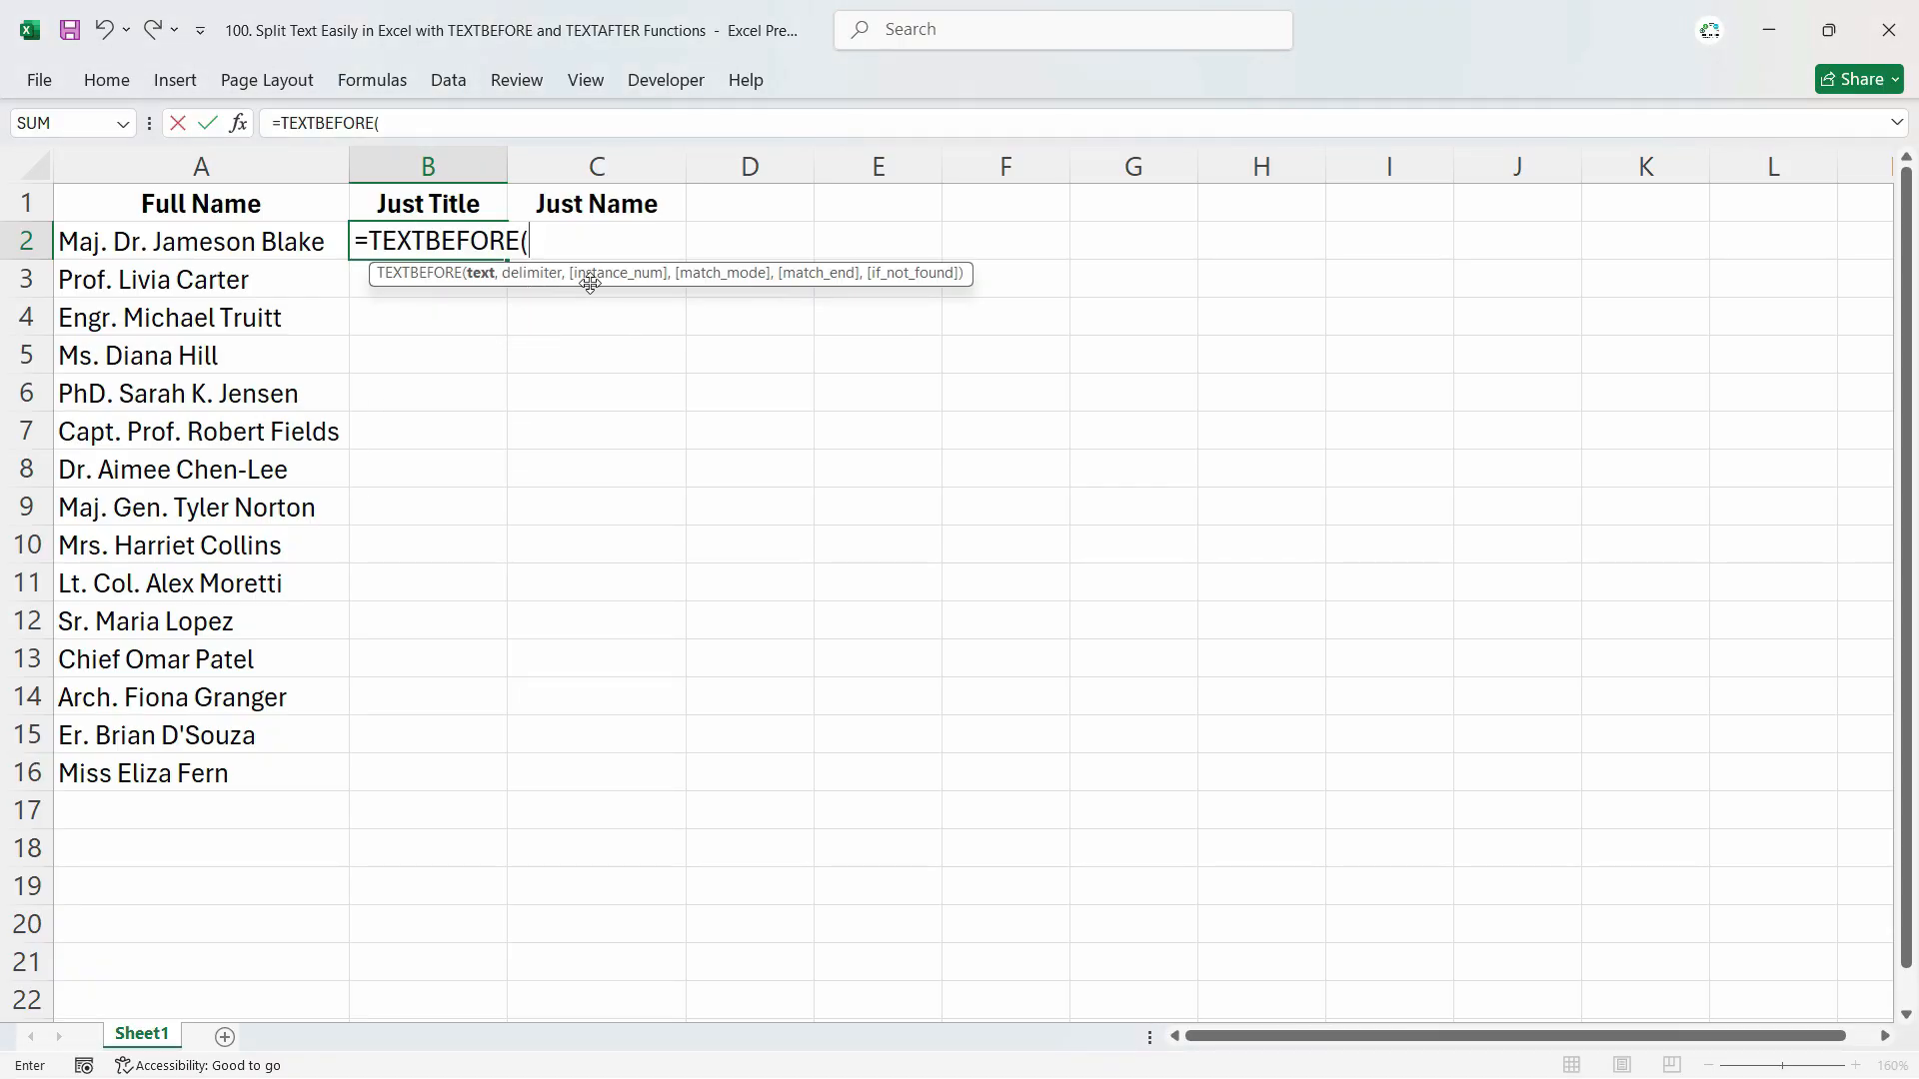
{"action": "key", "text": "BackSpace"}
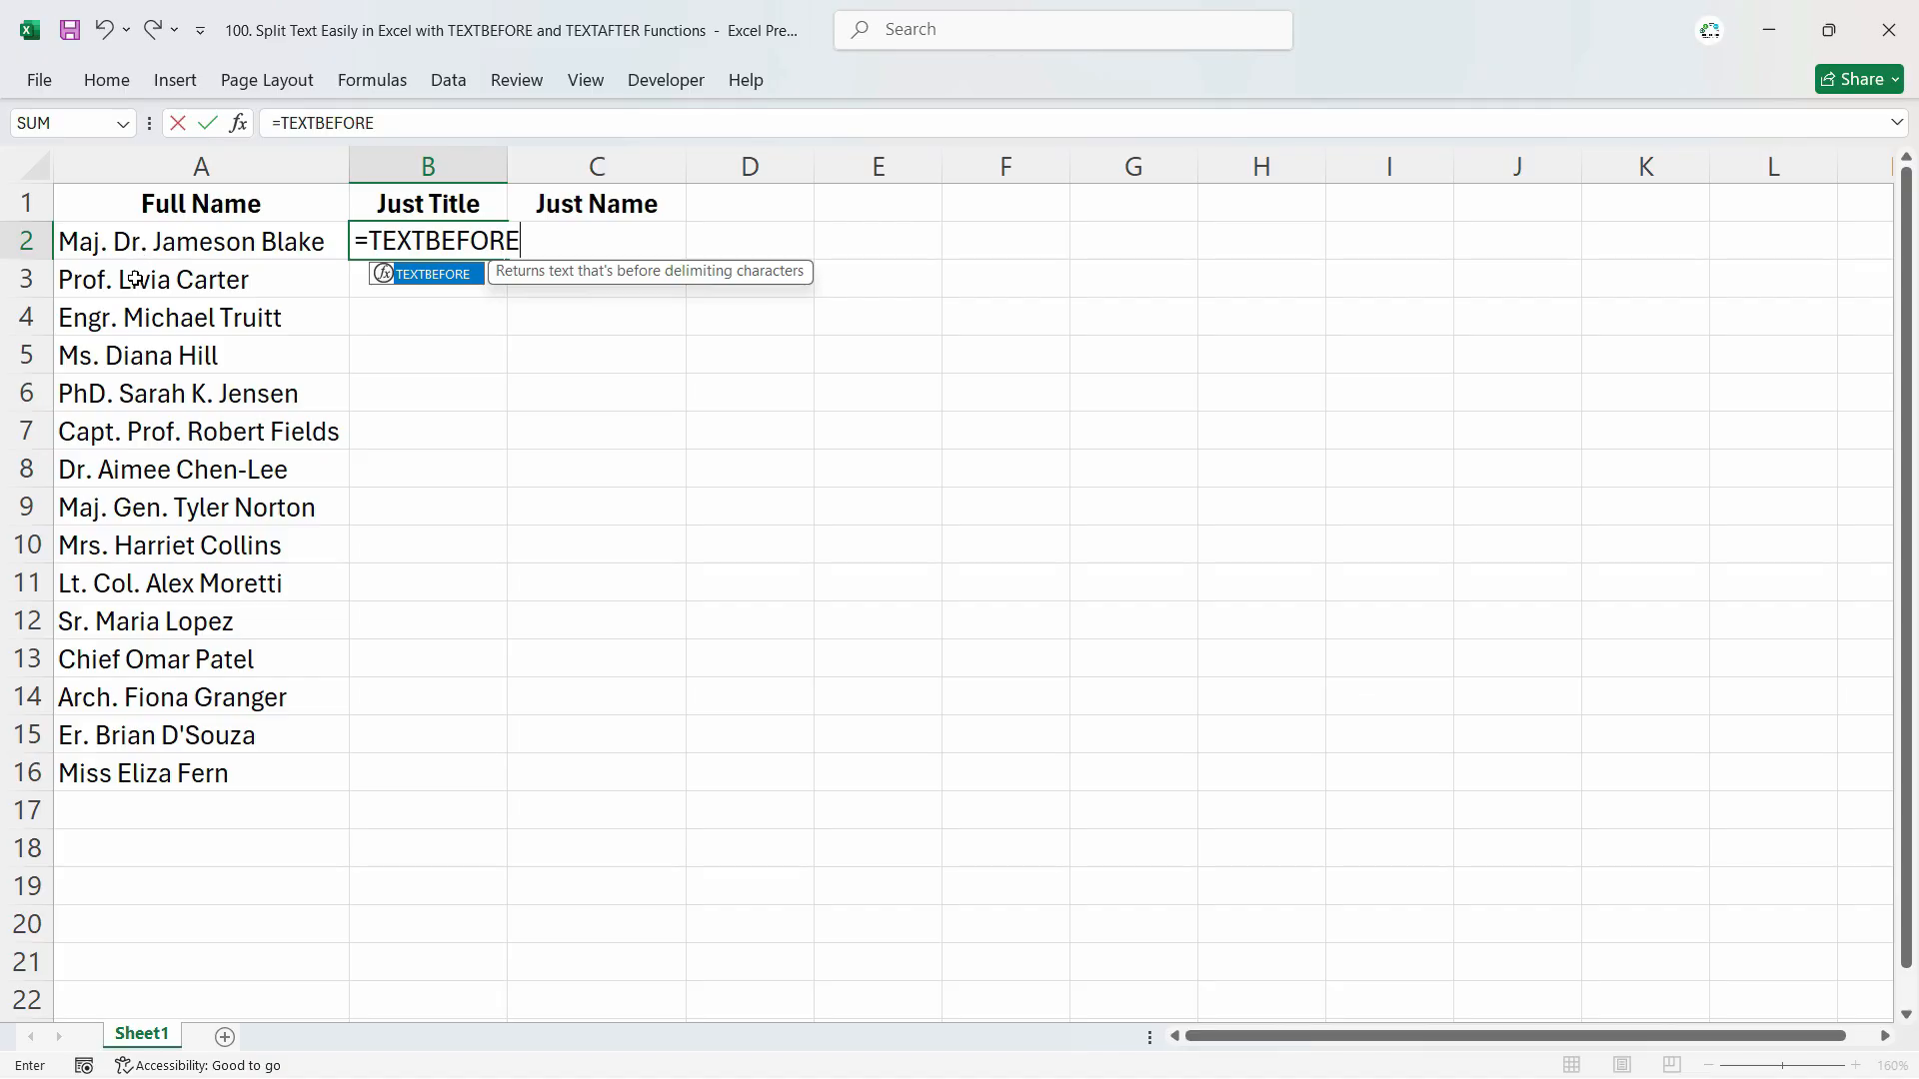
{"action": "type", "text": "("}
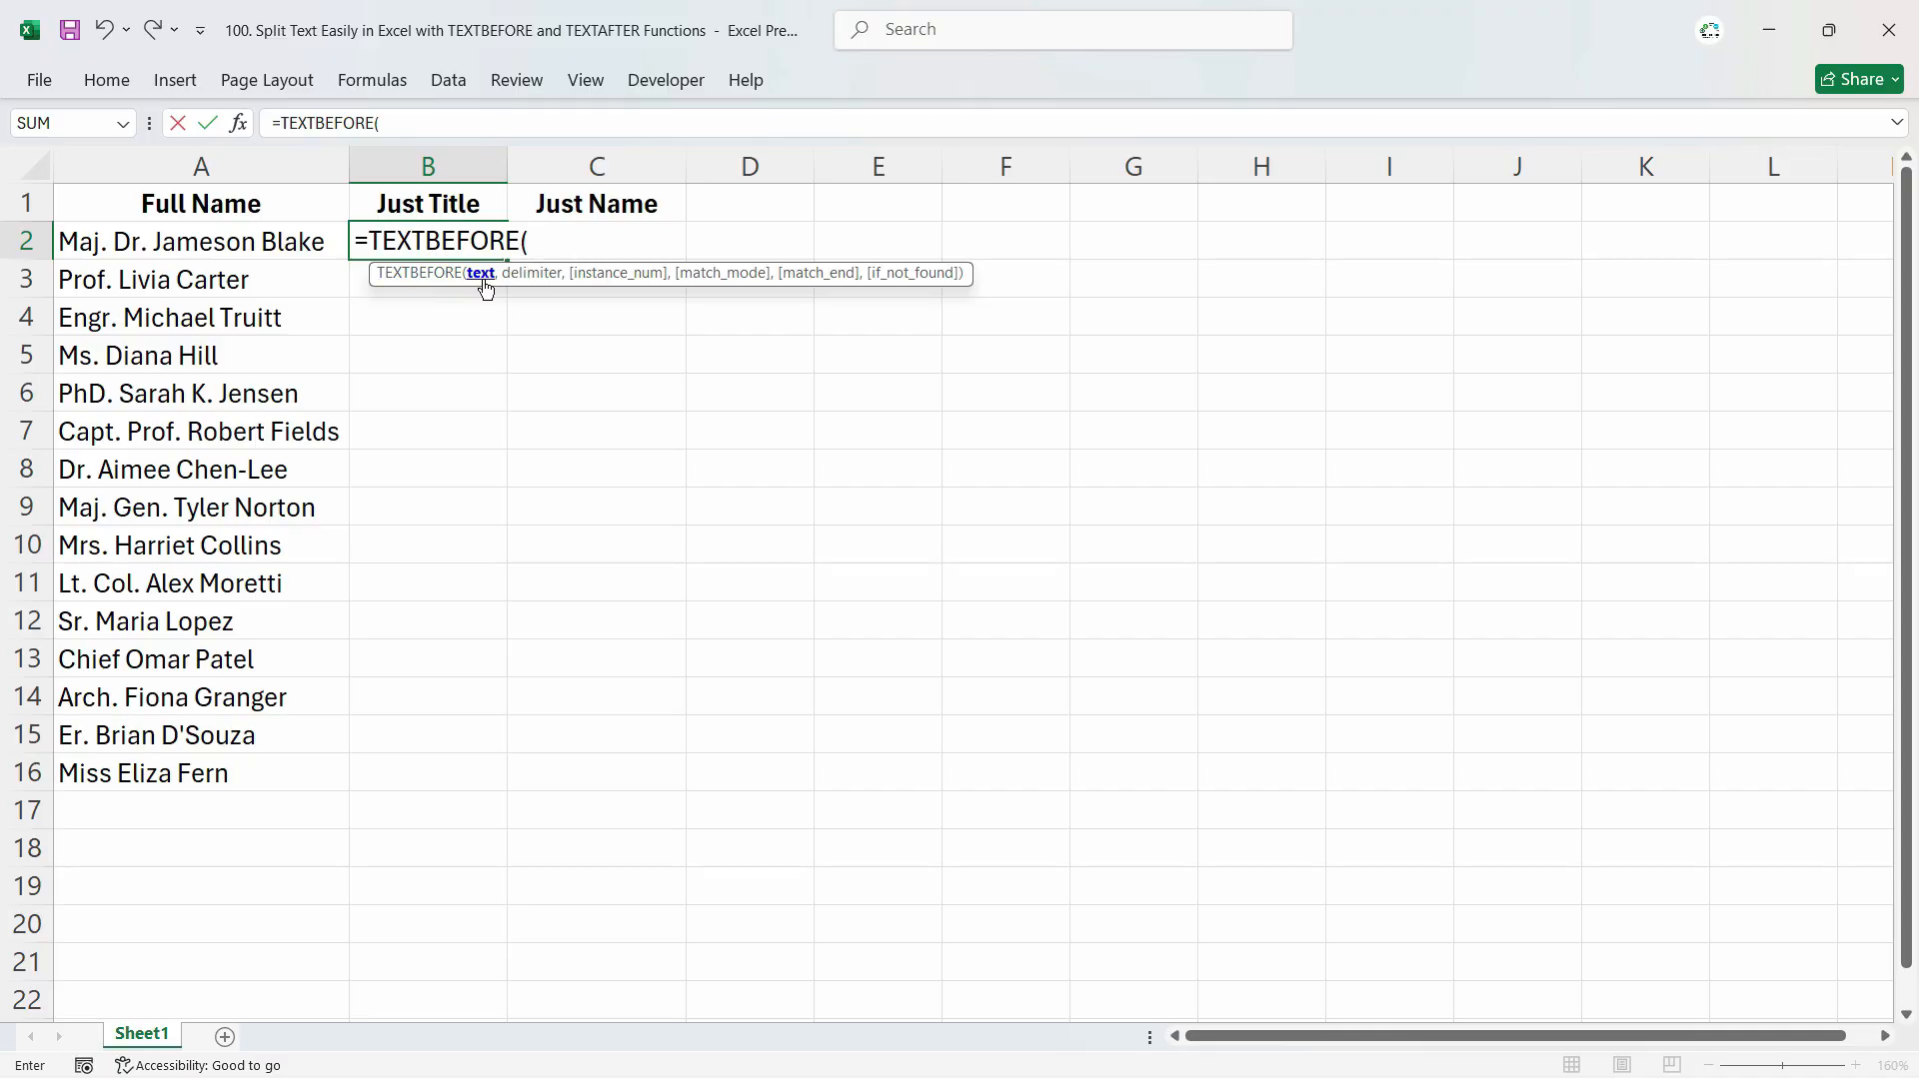
{"action": "left_click", "coordinate": [189, 248]}
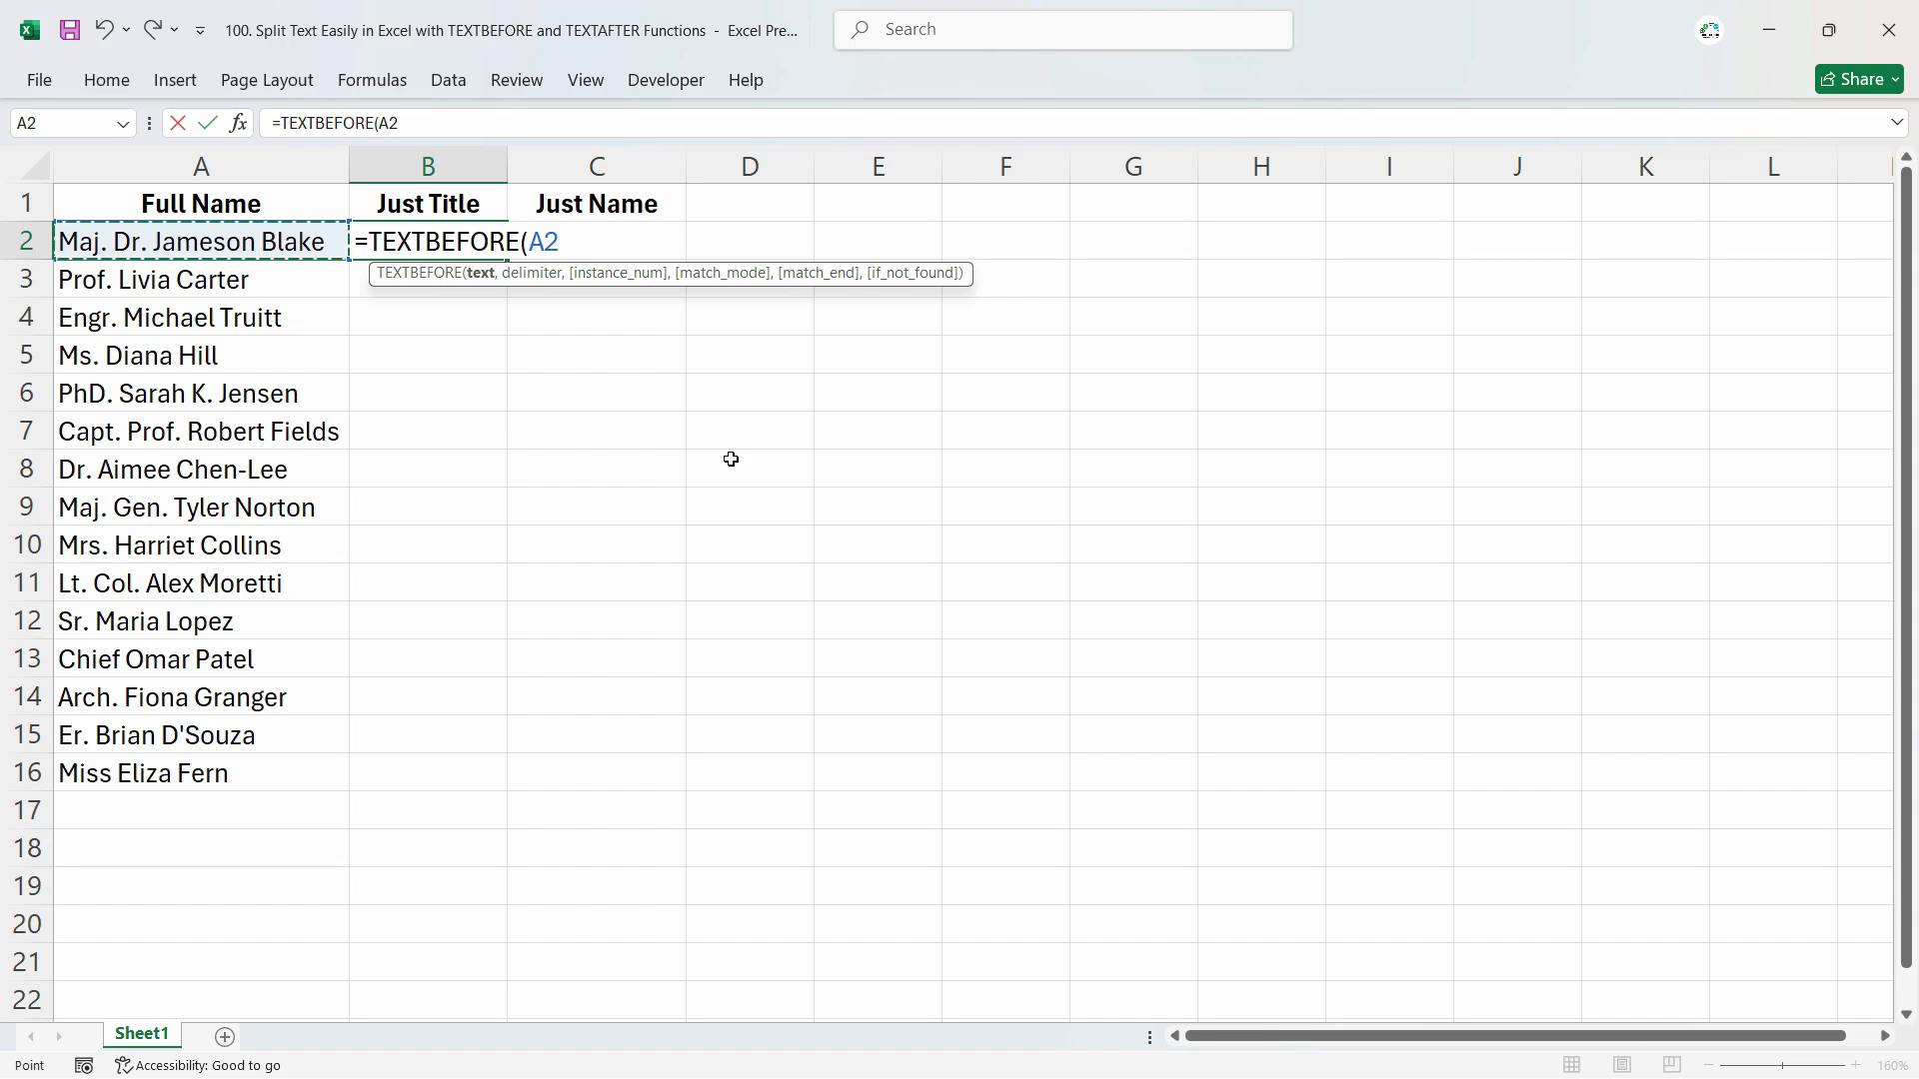
{"action": "type", "text": ",\"."}
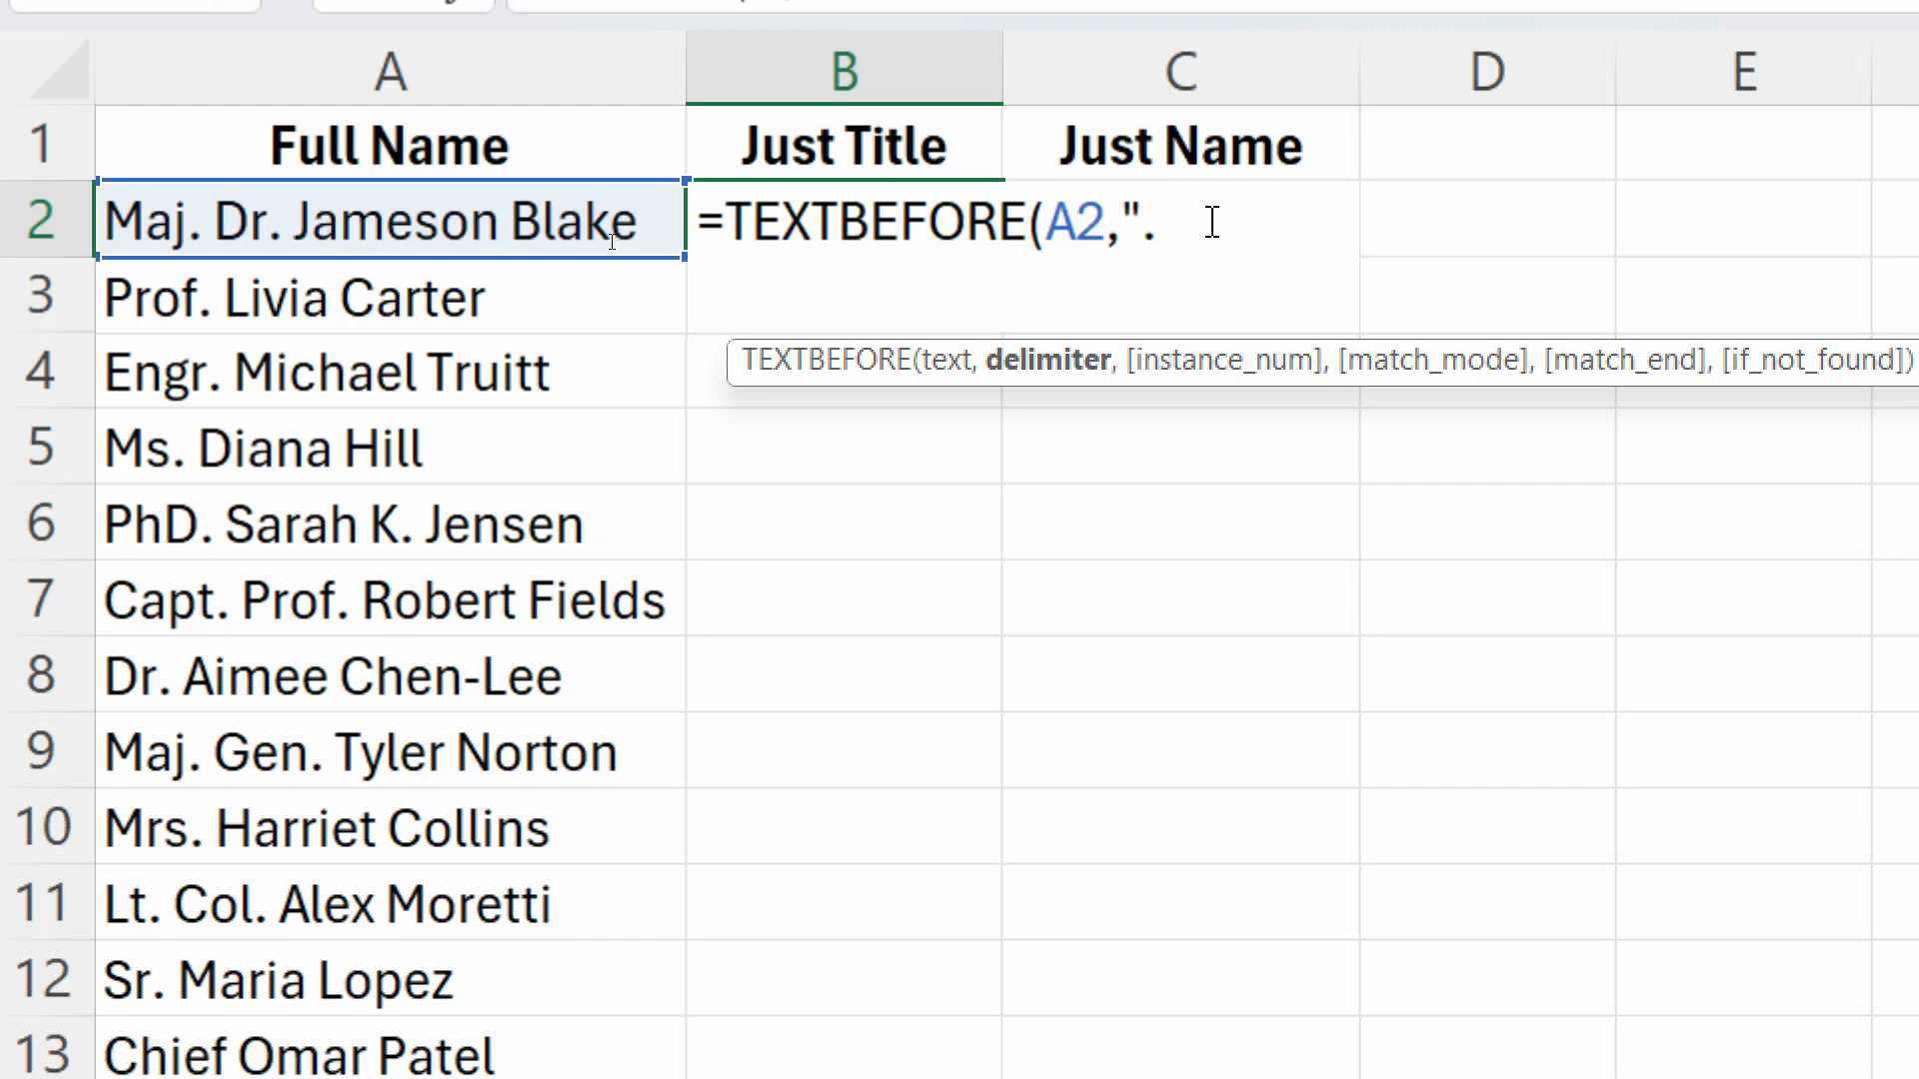
{"action": "key", "text": "BackSpace"}
{"action": "type", "text": "\""}
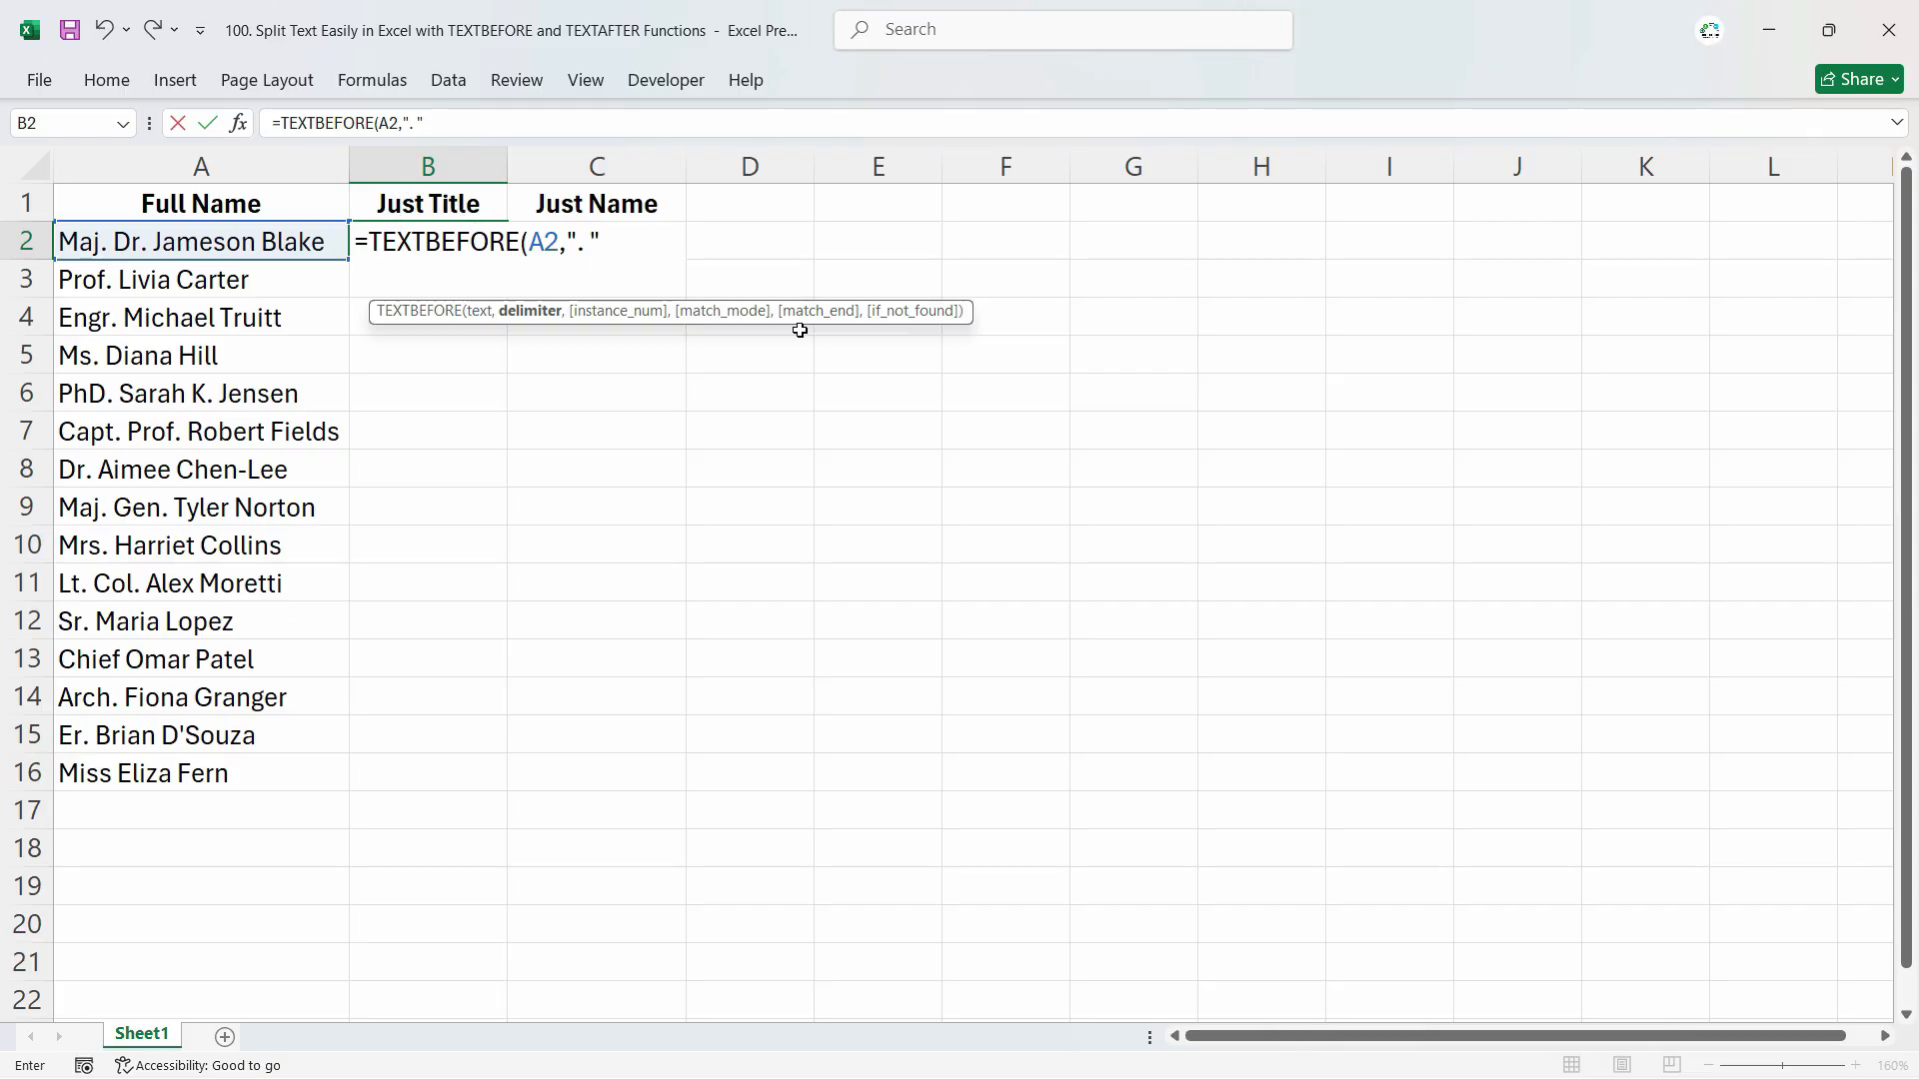
{"action": "key", "text": "Return"}
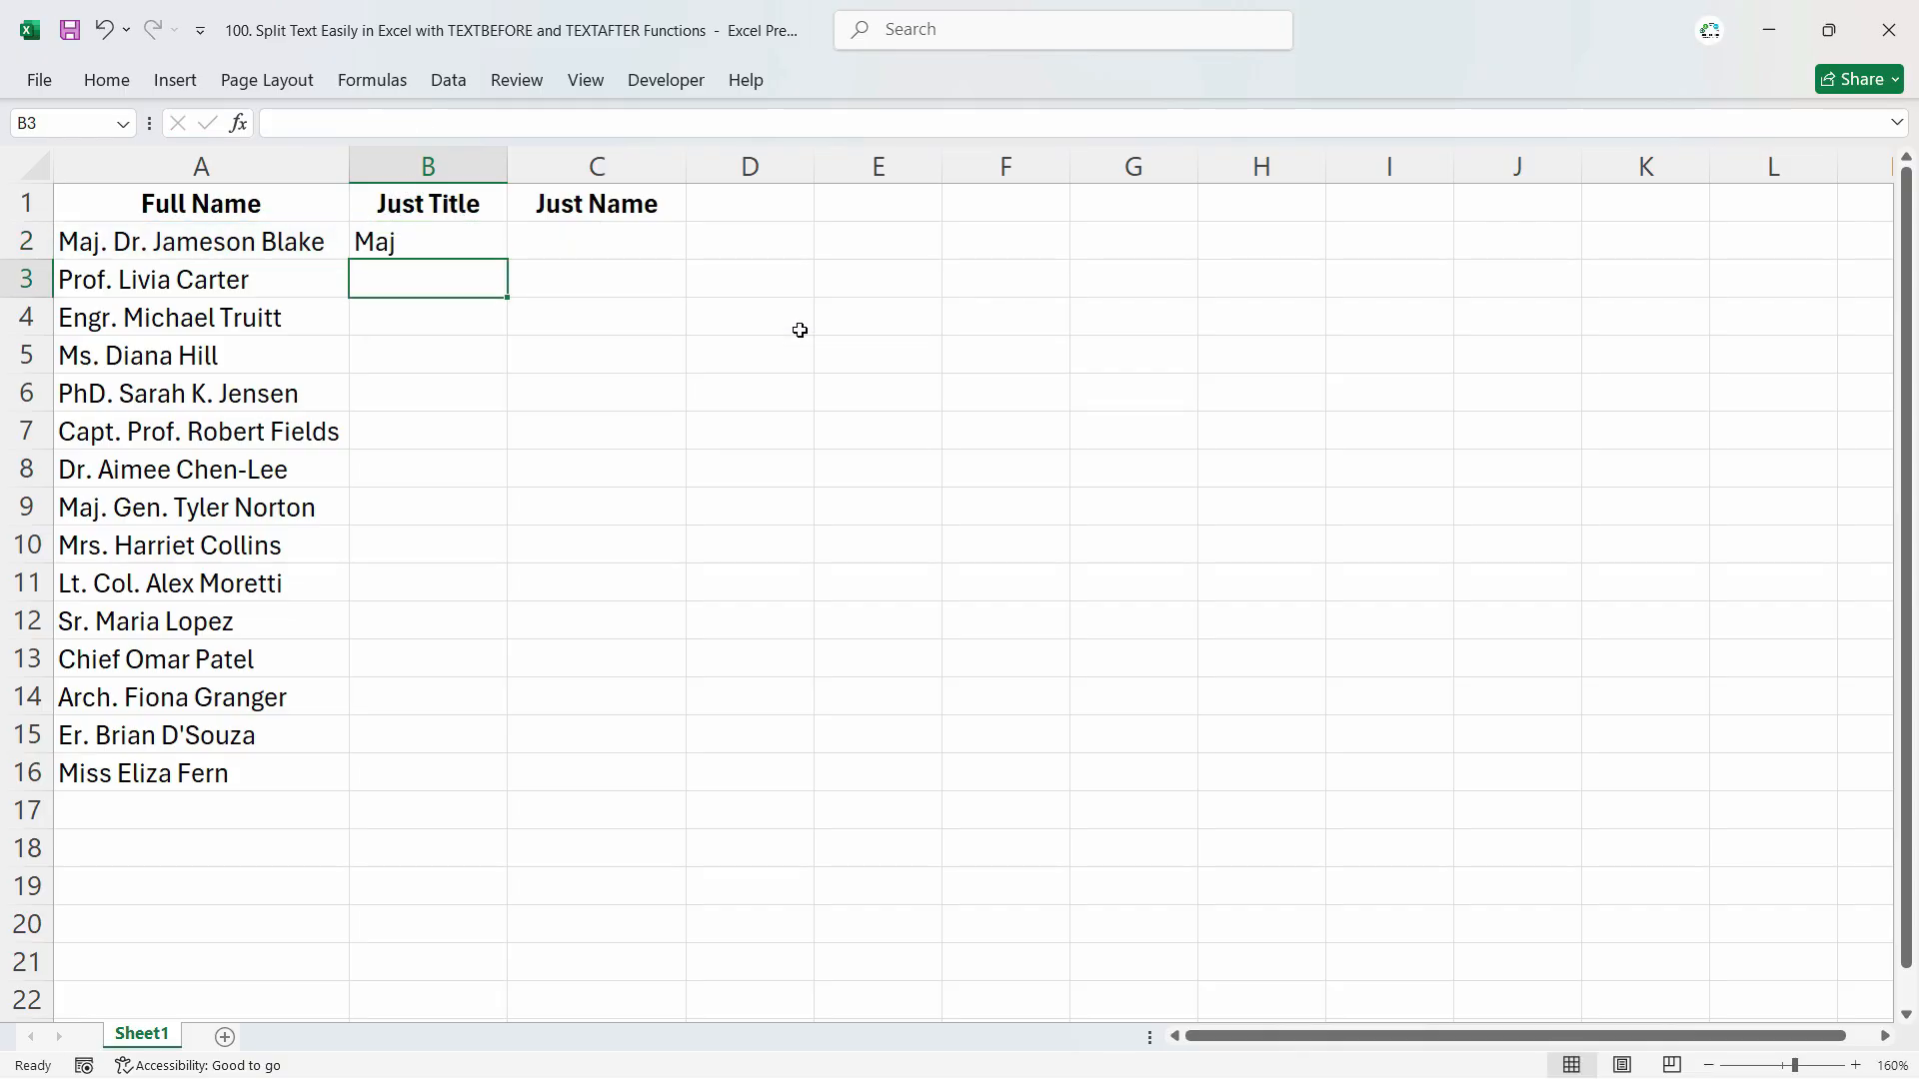
Step: Add an instance number of 2 to the formula in B2, making it =TEXTBEFORE(A2,". ",2)
{"action": "left_click", "coordinate": [441, 241]}
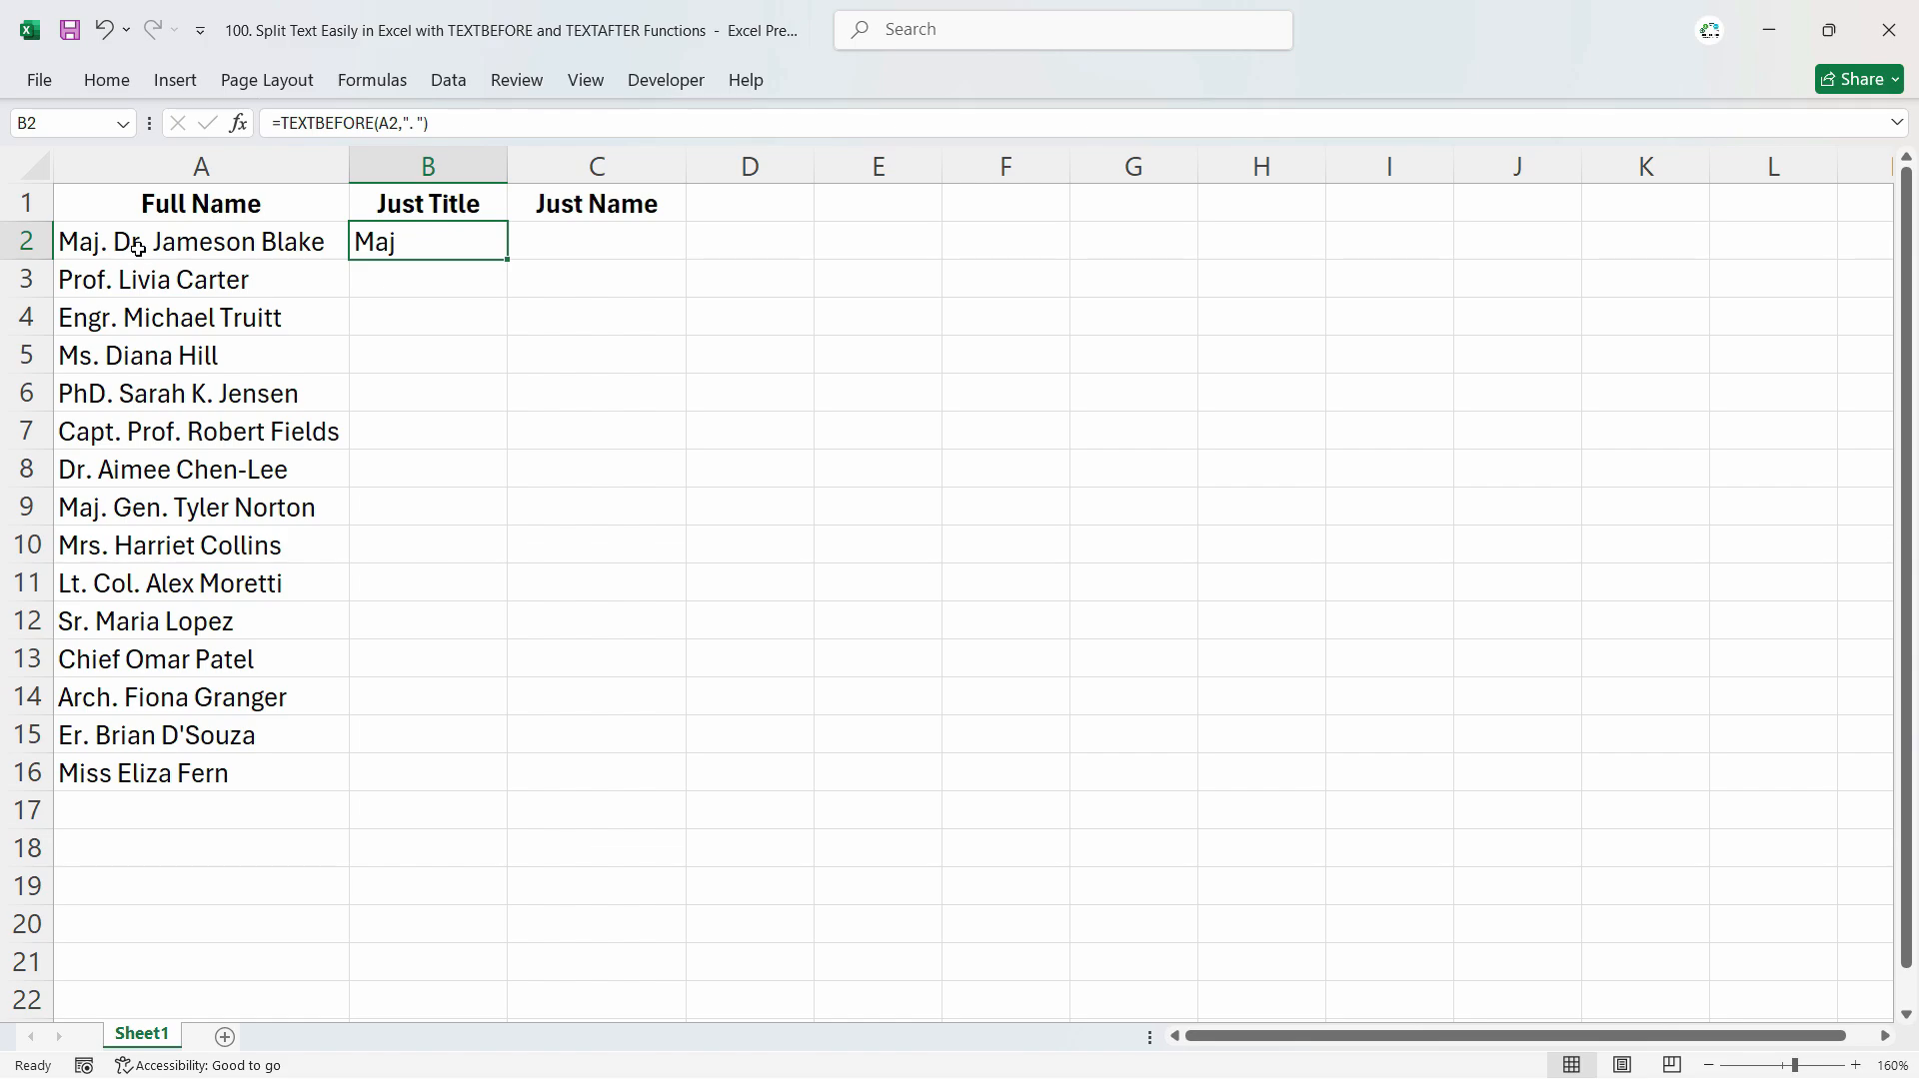
{"action": "double_click", "coordinate": [412, 242]}
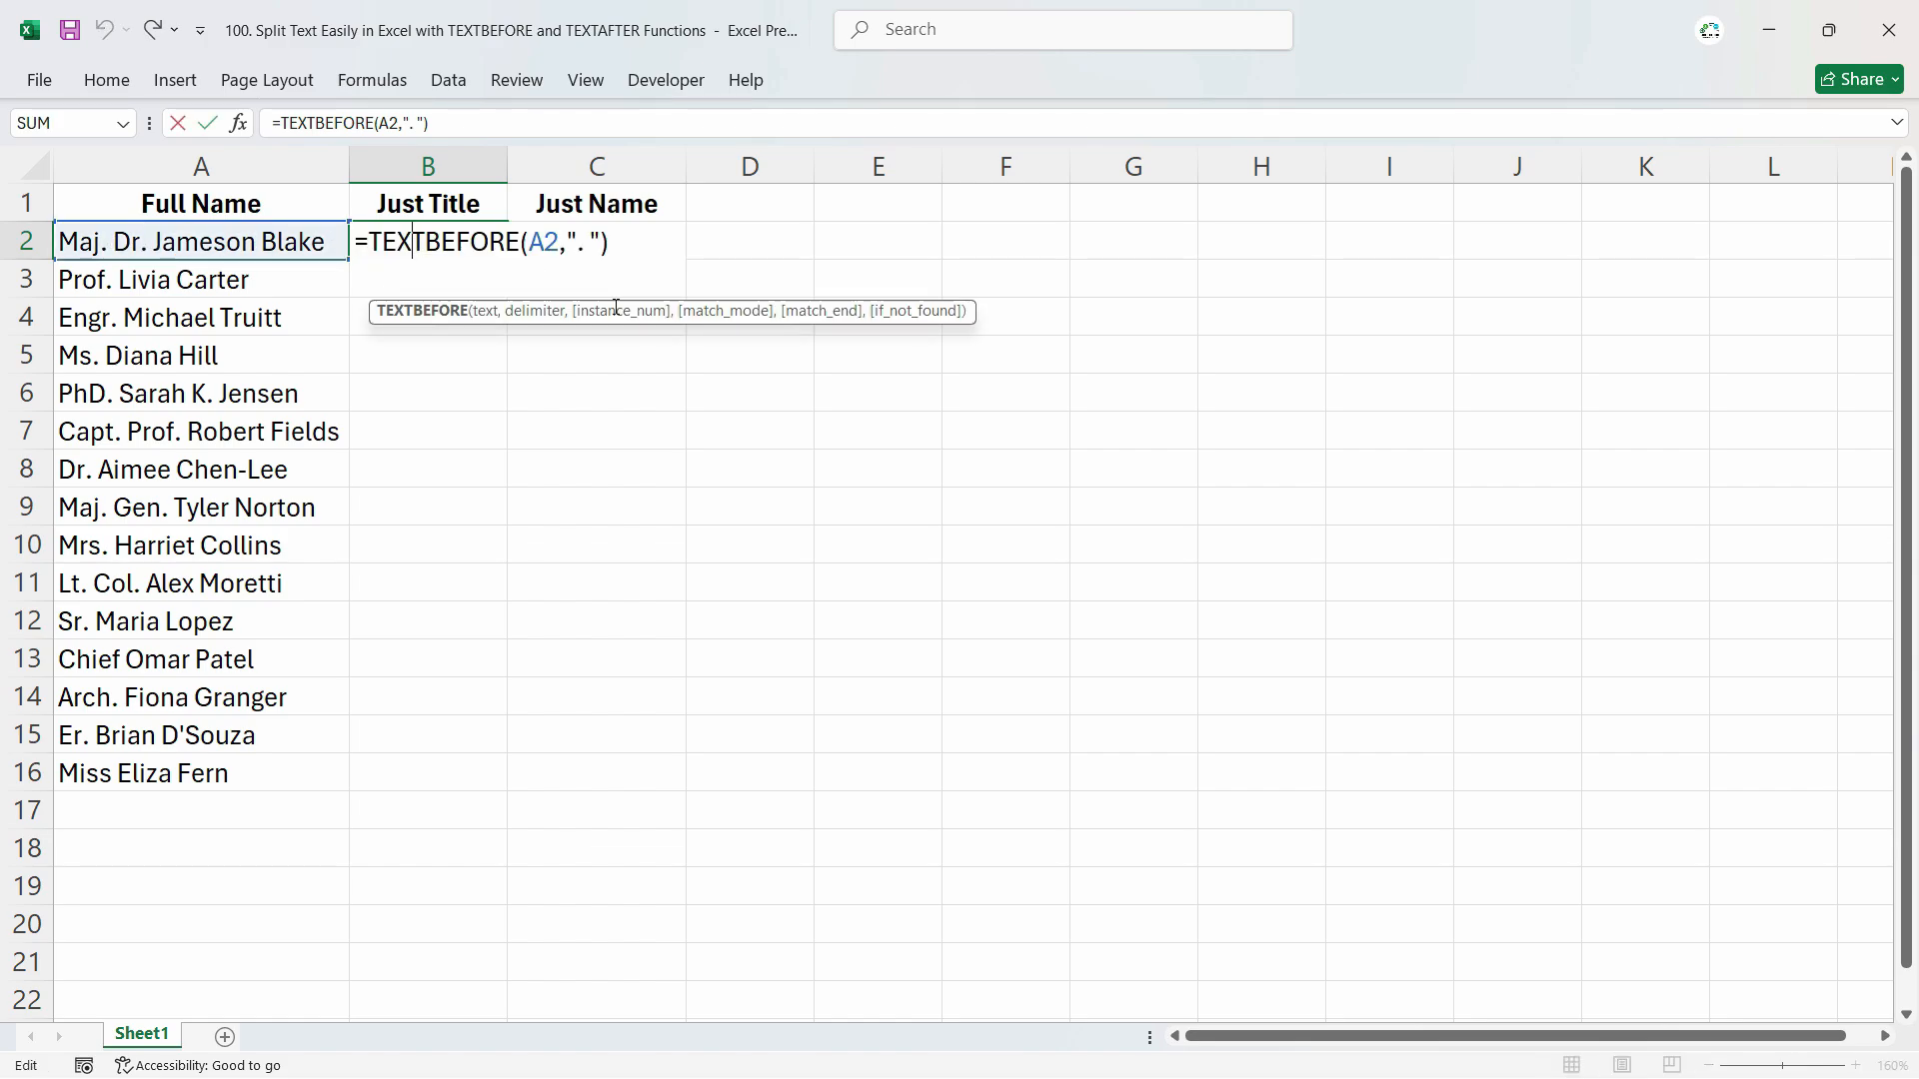
{"action": "left_click", "coordinate": [600, 242]}
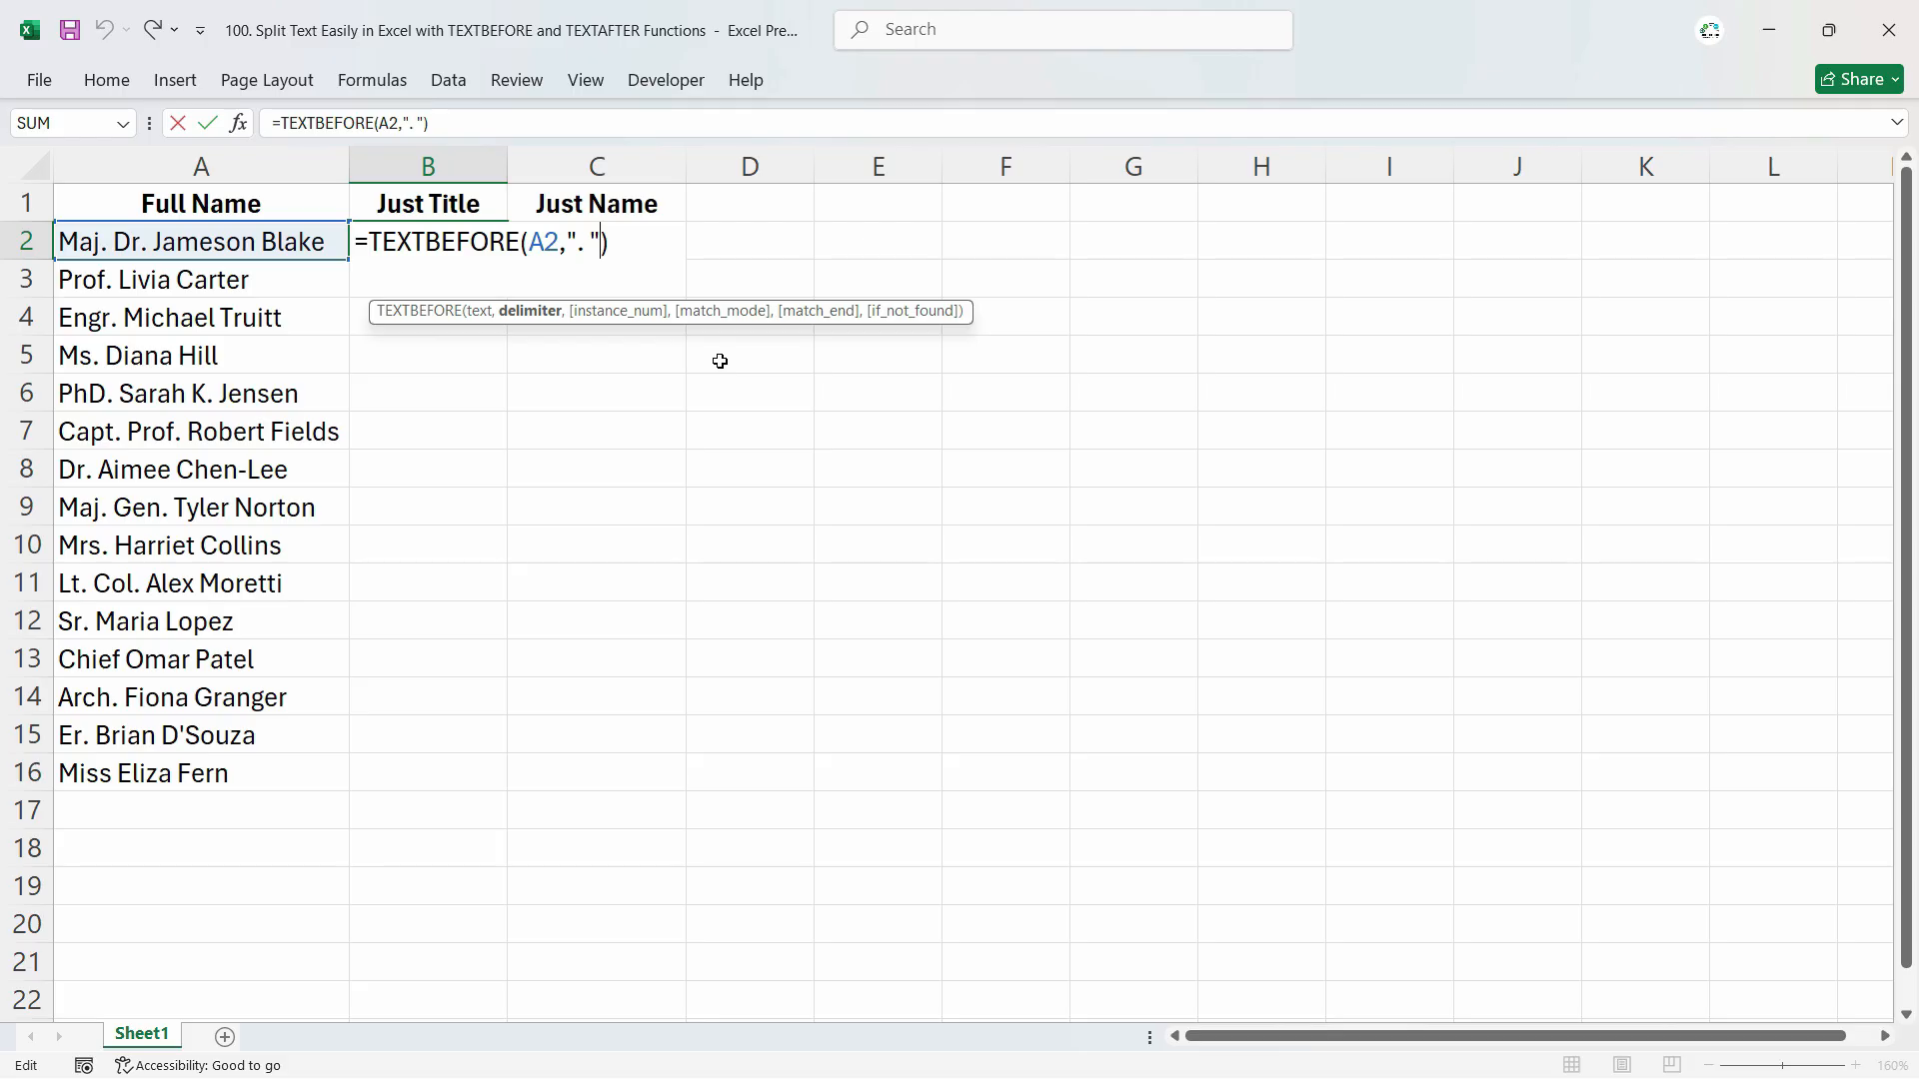
{"action": "type", "text": ","}
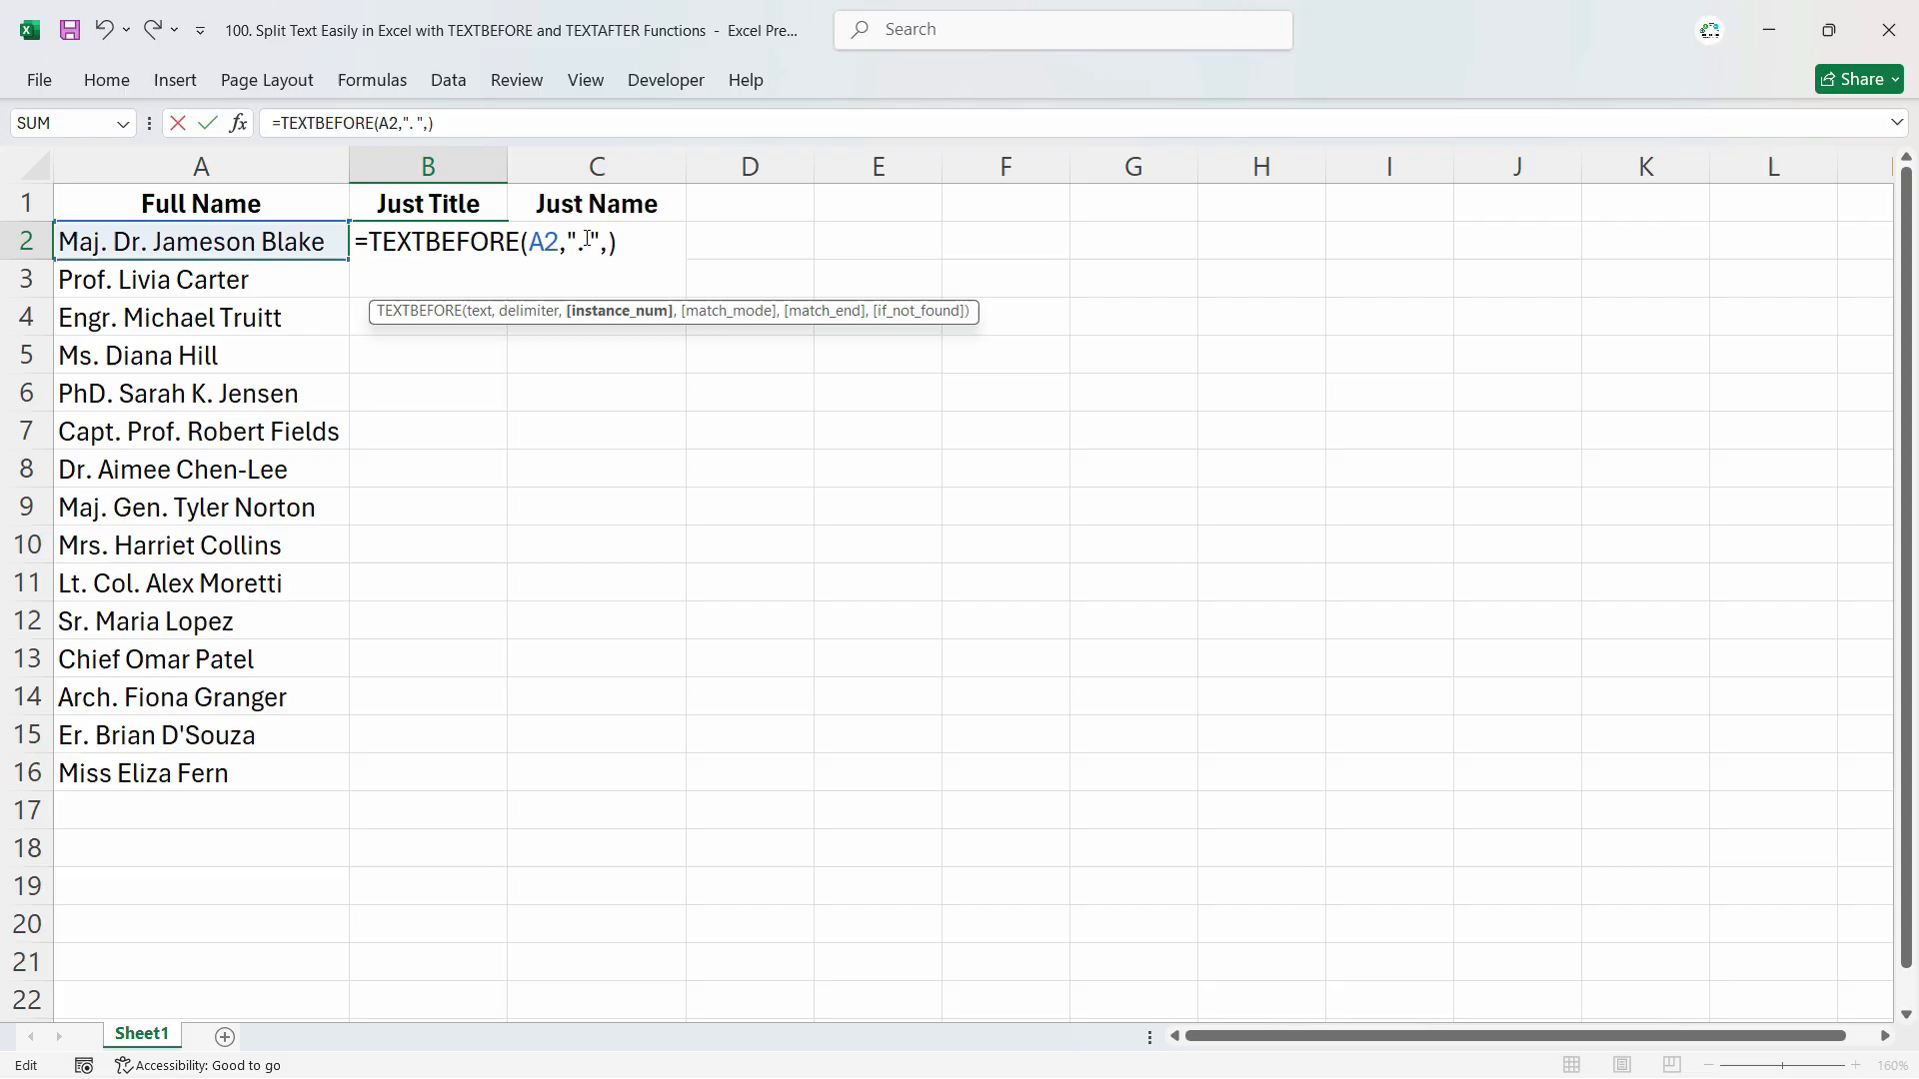
{"action": "type", "text": "2"}
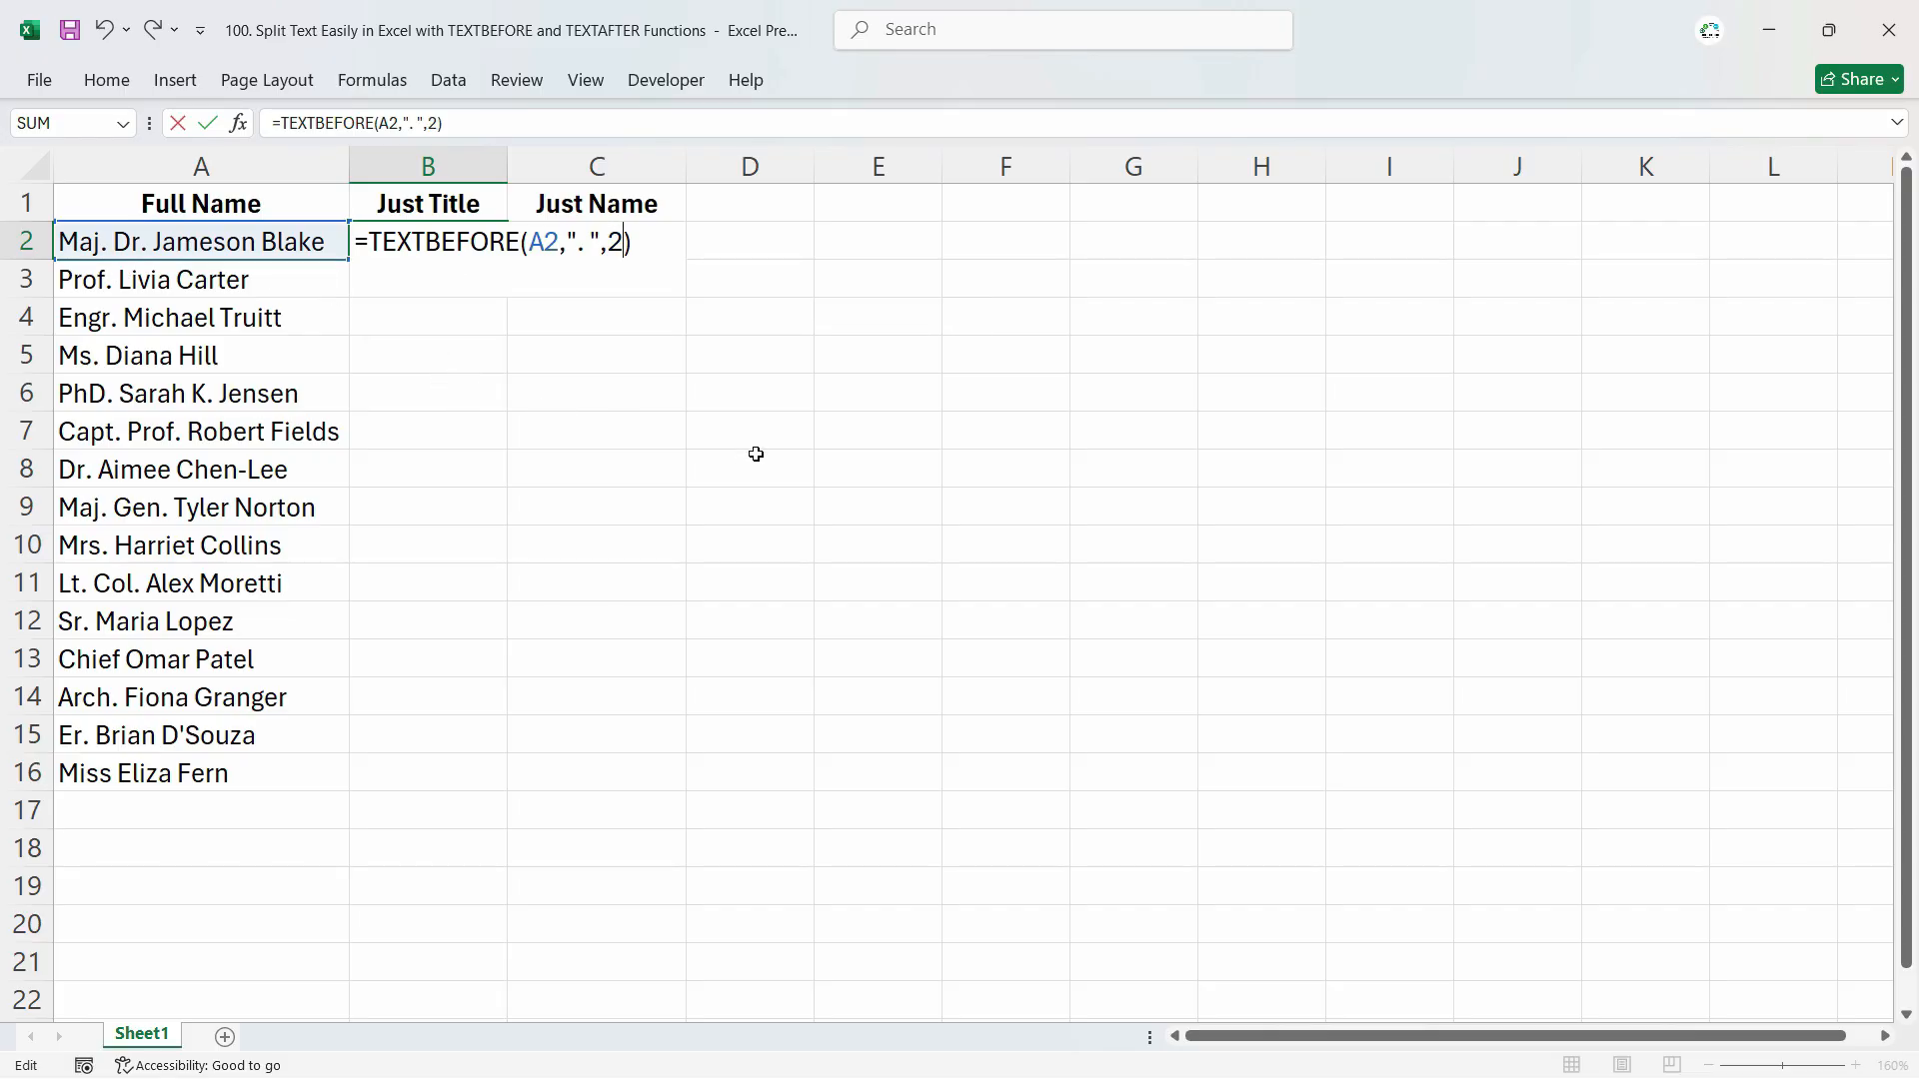
{"action": "key", "text": "Return"}
Step: Try filling the TEXTBEFORE formula from B2 down to B3, and undo the fill
{"action": "left_click", "coordinate": [414, 239]}
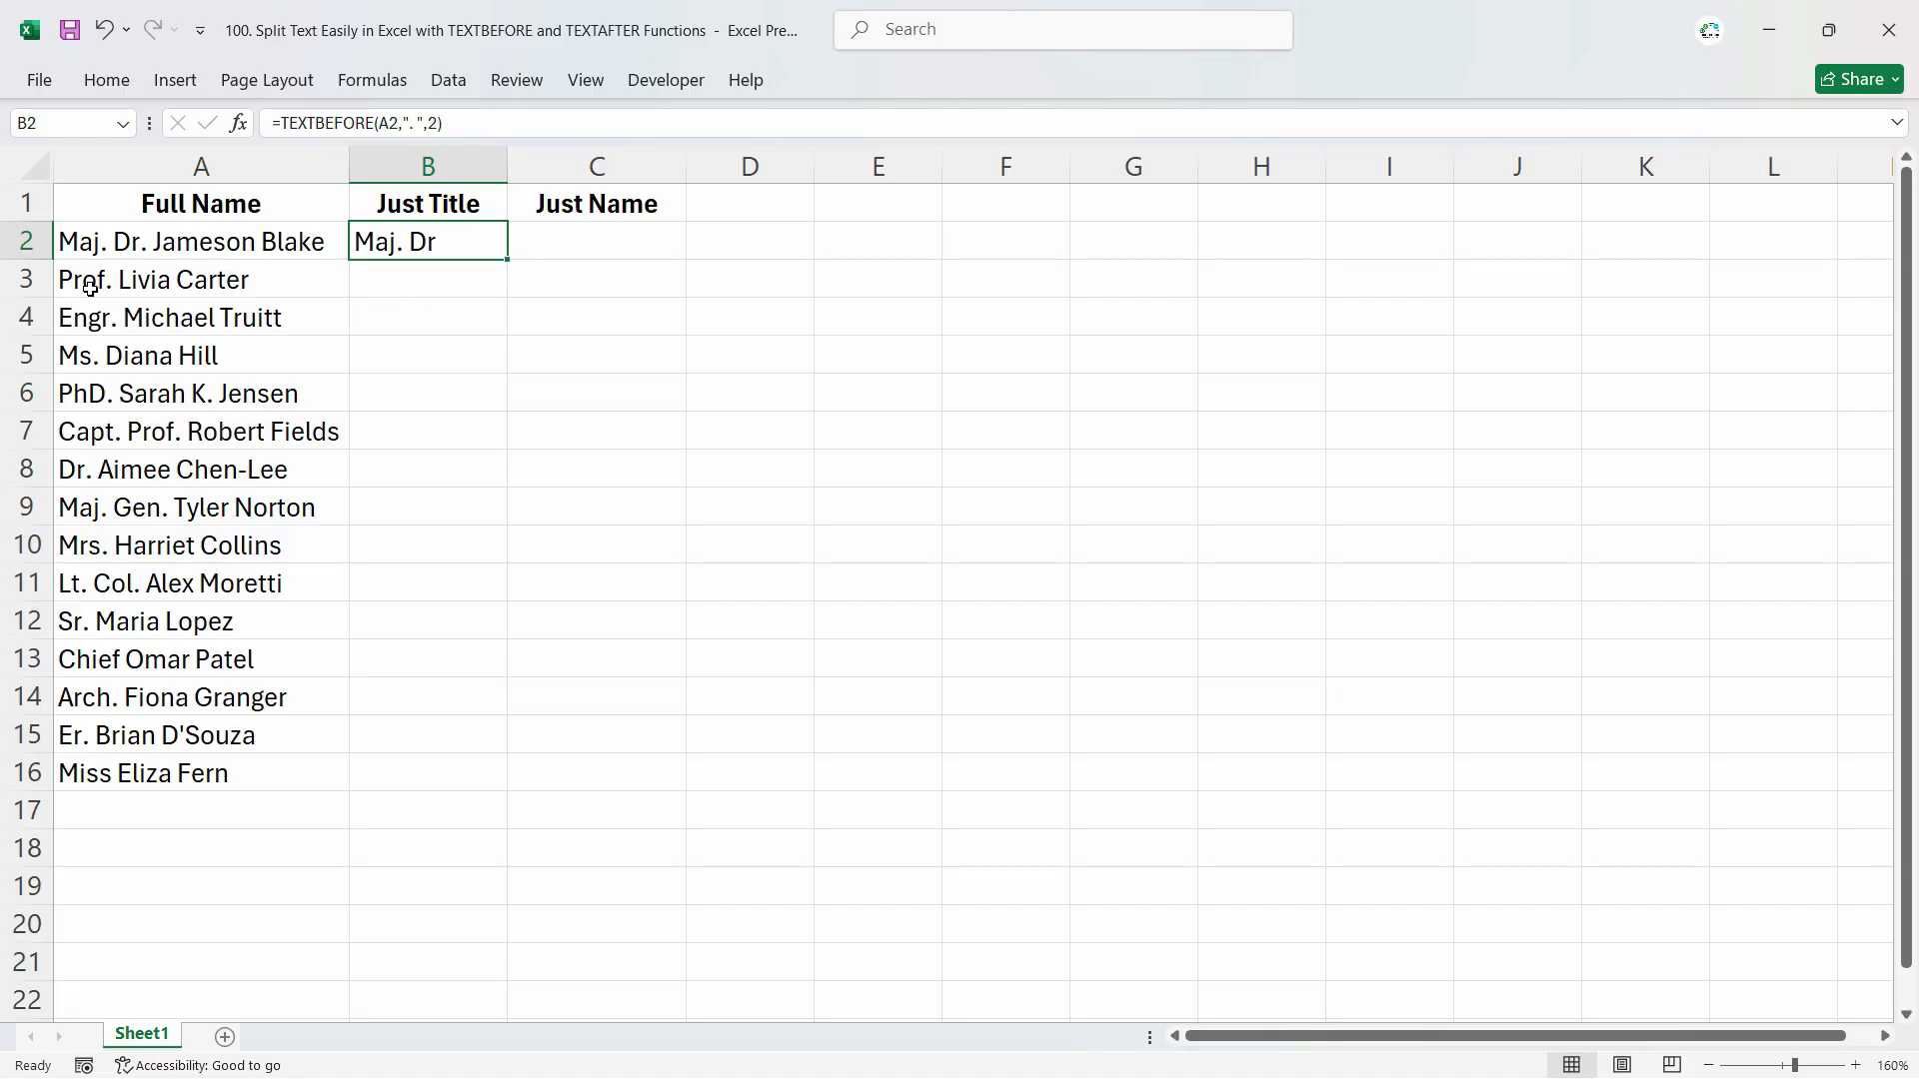
{"action": "left_click_drag", "start_coordinate": [508, 265], "coordinate": [507, 300]}
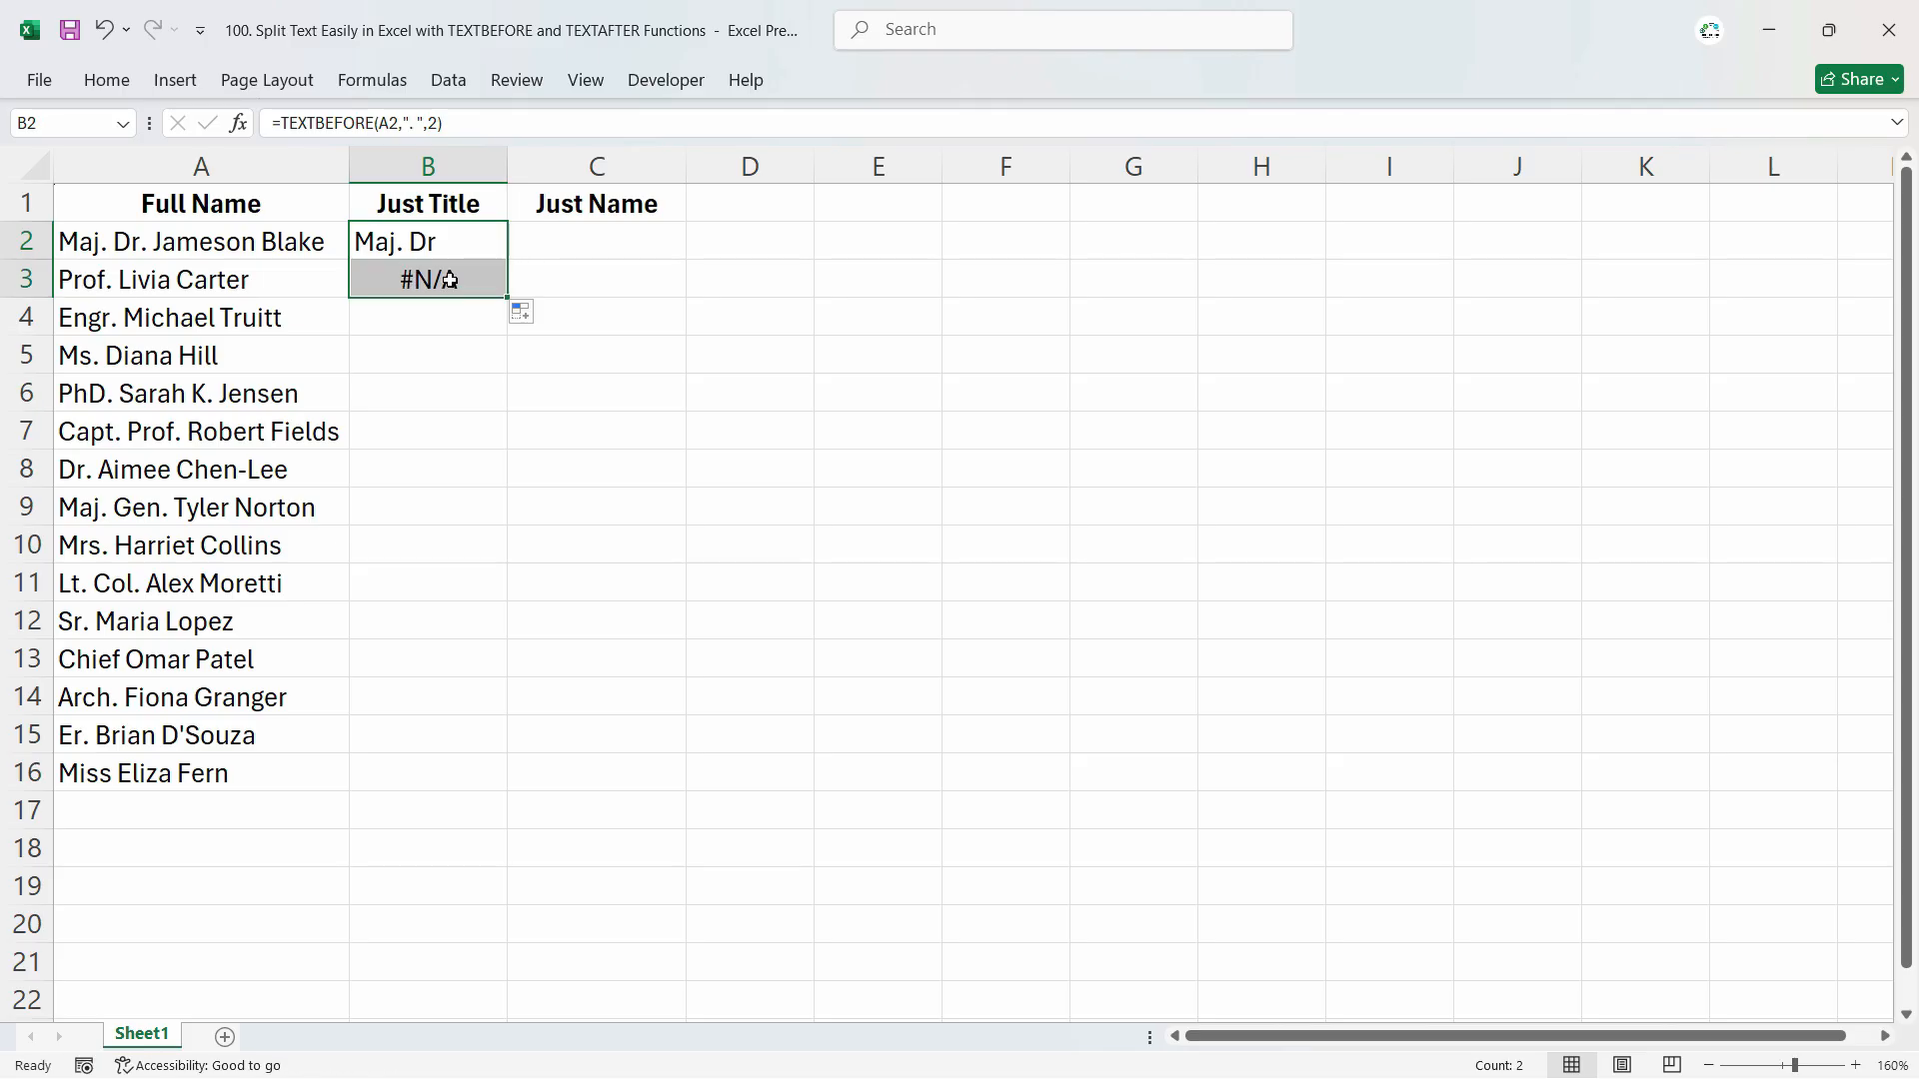
{"action": "key", "text": "Down"}
{"action": "key", "text": "ctrl+z"}
Step: Change the formula in B2 to =TEXTBEFORE(A2,". ",,,1), leaving instance number and match mode empty and setting match end to 1
{"action": "key", "text": "F2"}
{"action": "key", "text": "Left"}
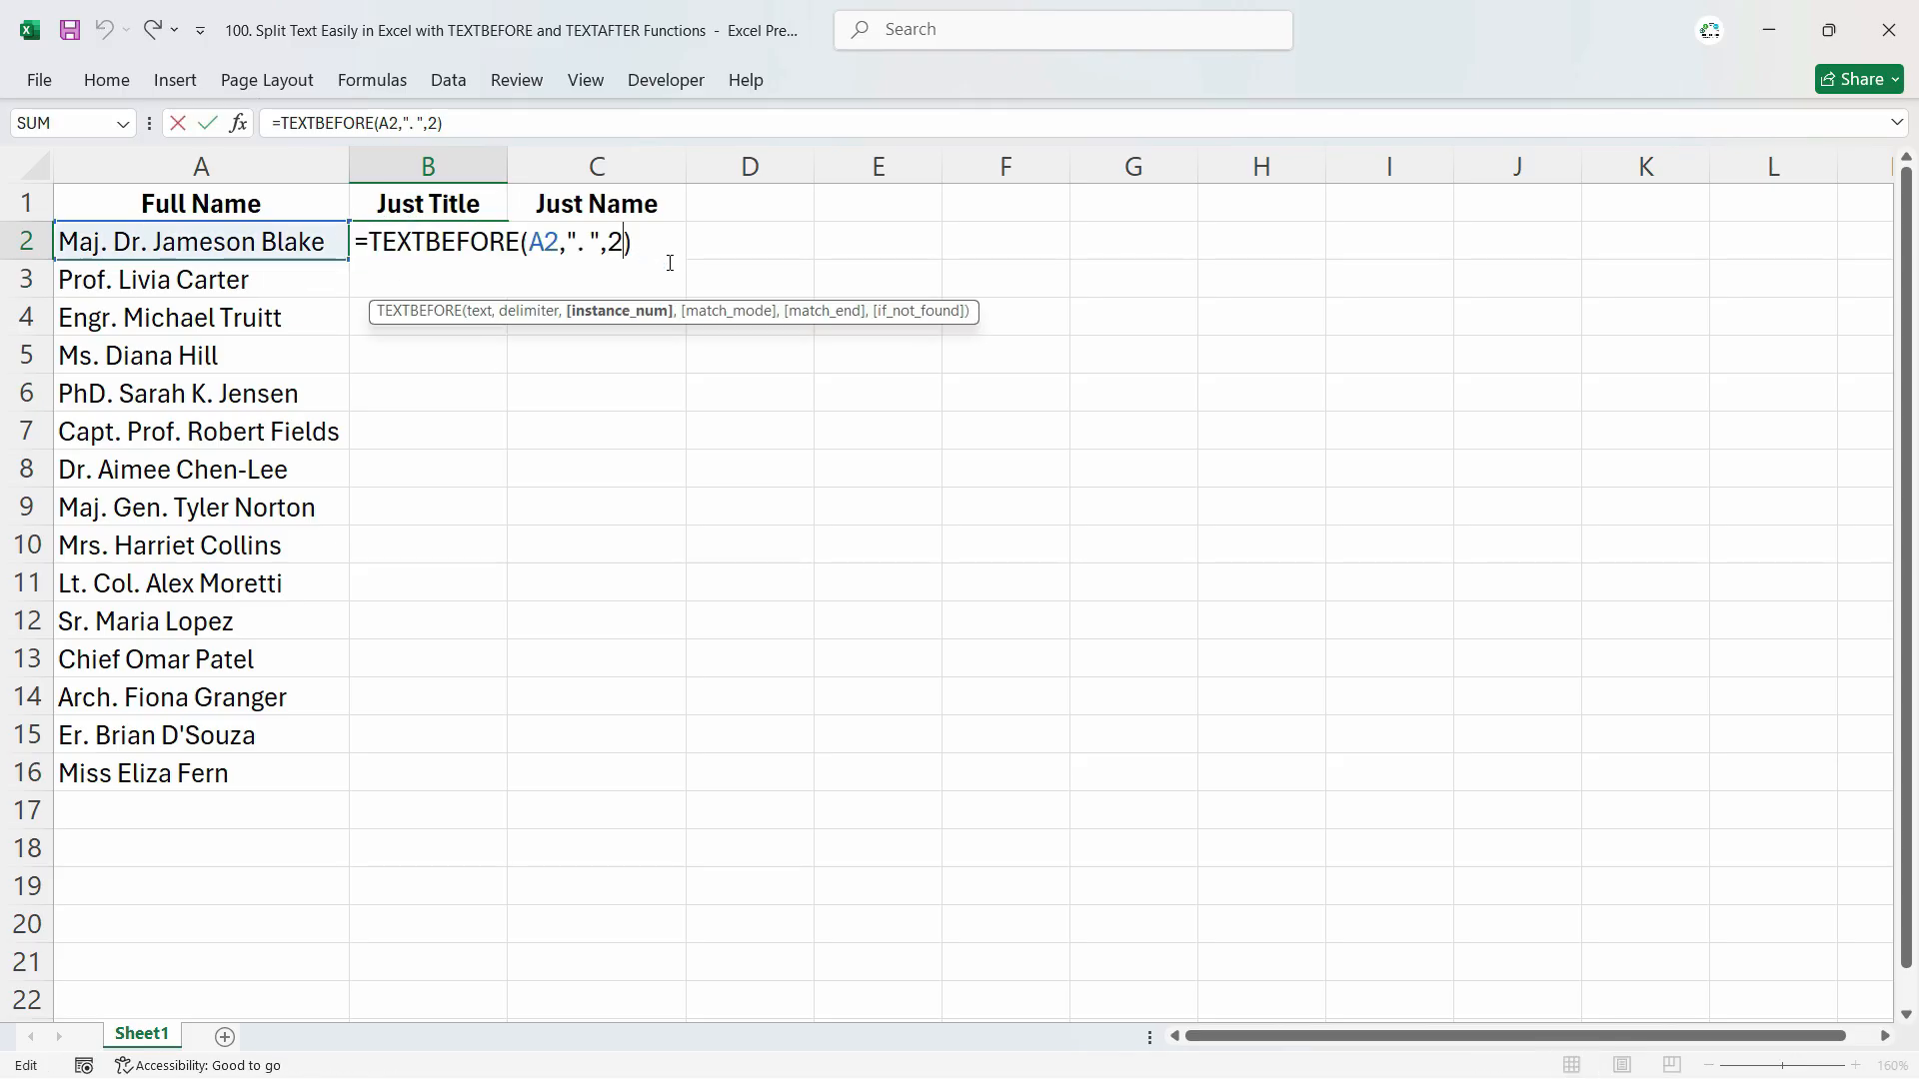
{"action": "key", "text": "BackSpace"}
{"action": "type", "text": ","}
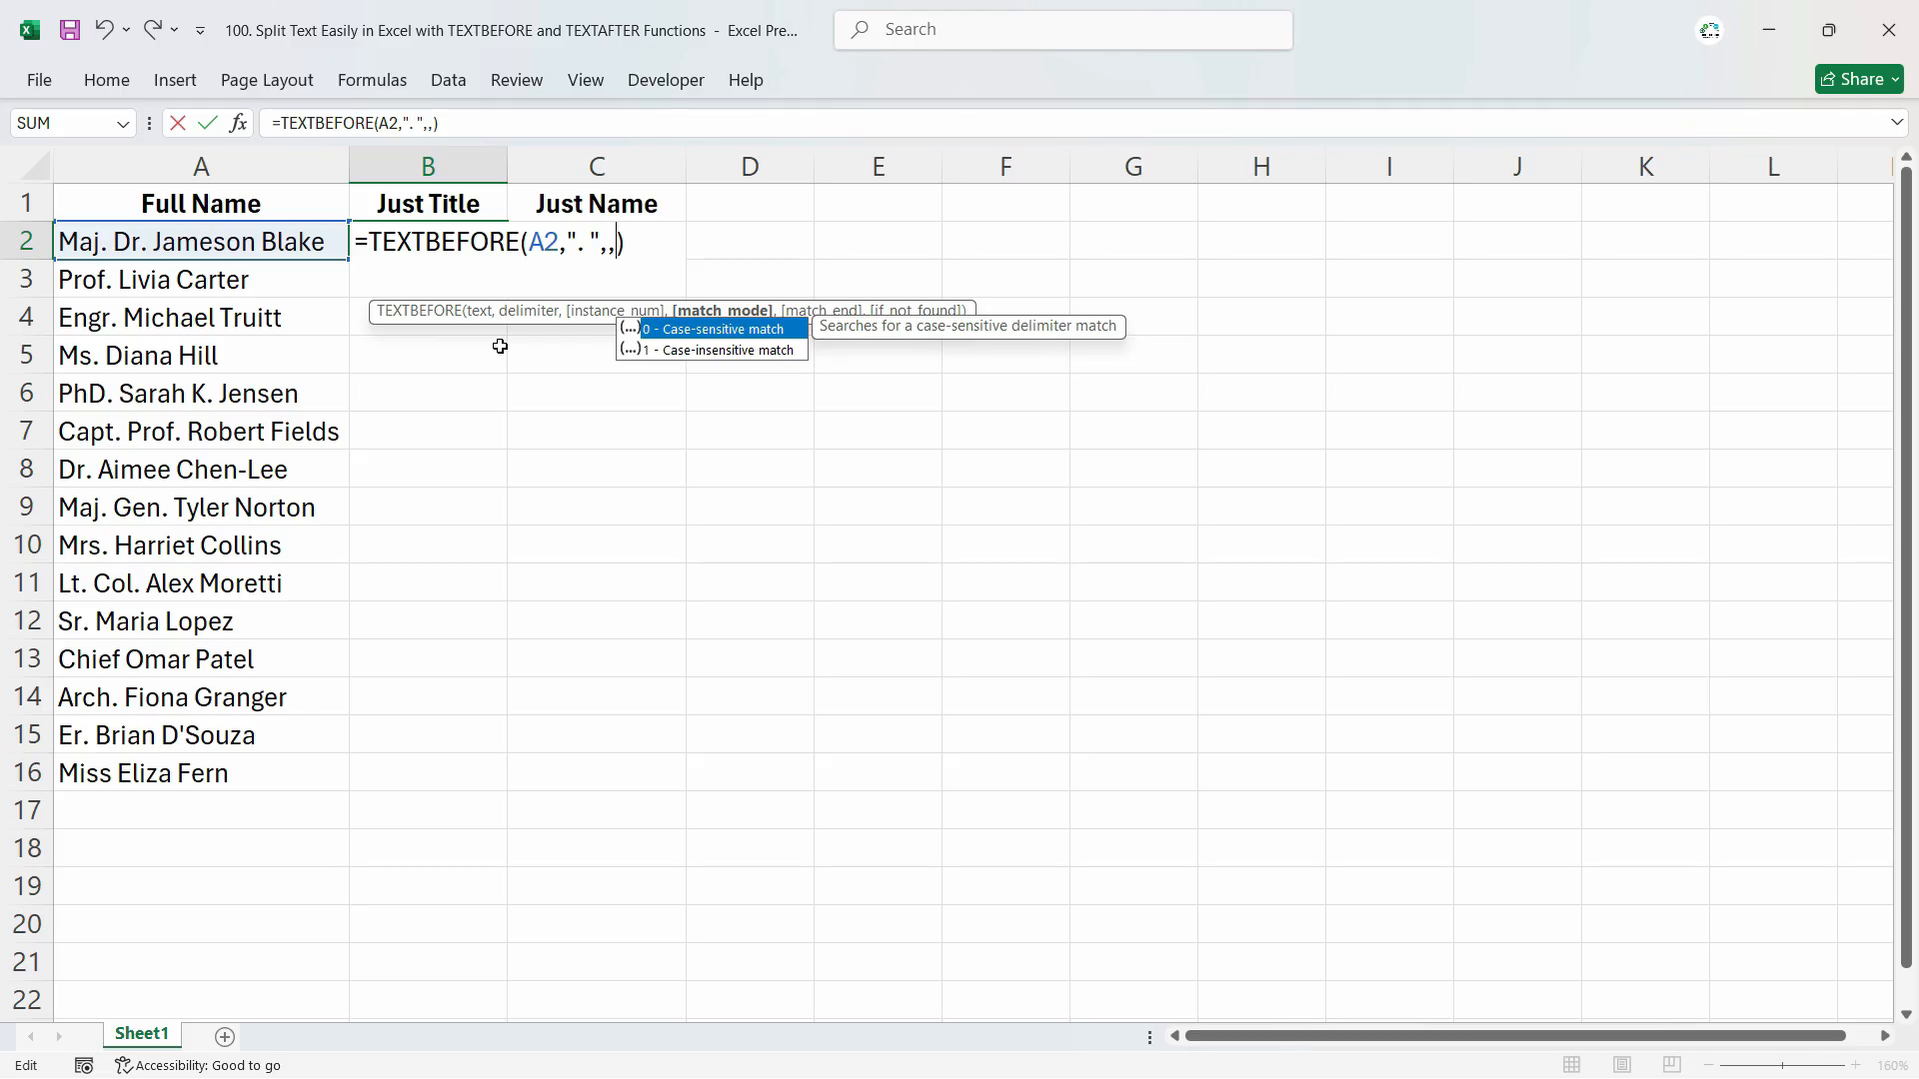
{"action": "type", "text": ","}
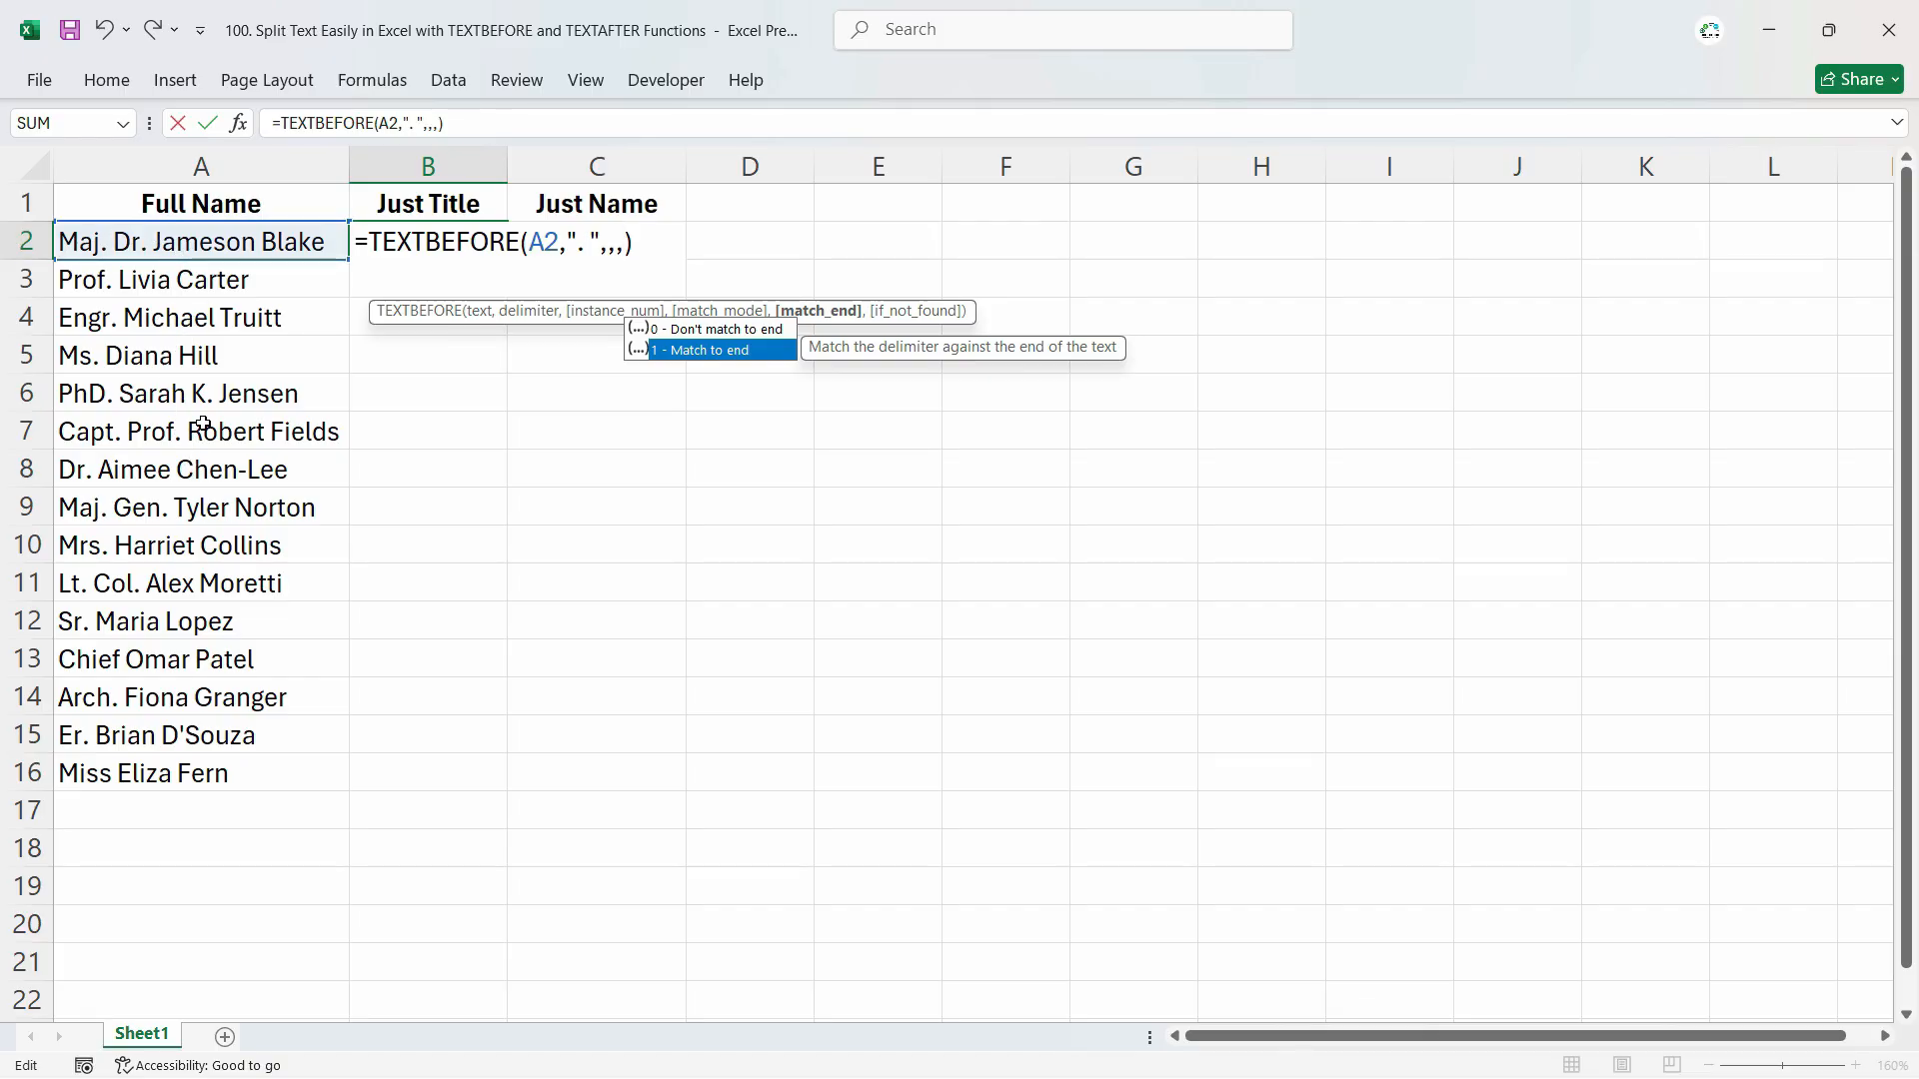
{"action": "type", "text": "1"}
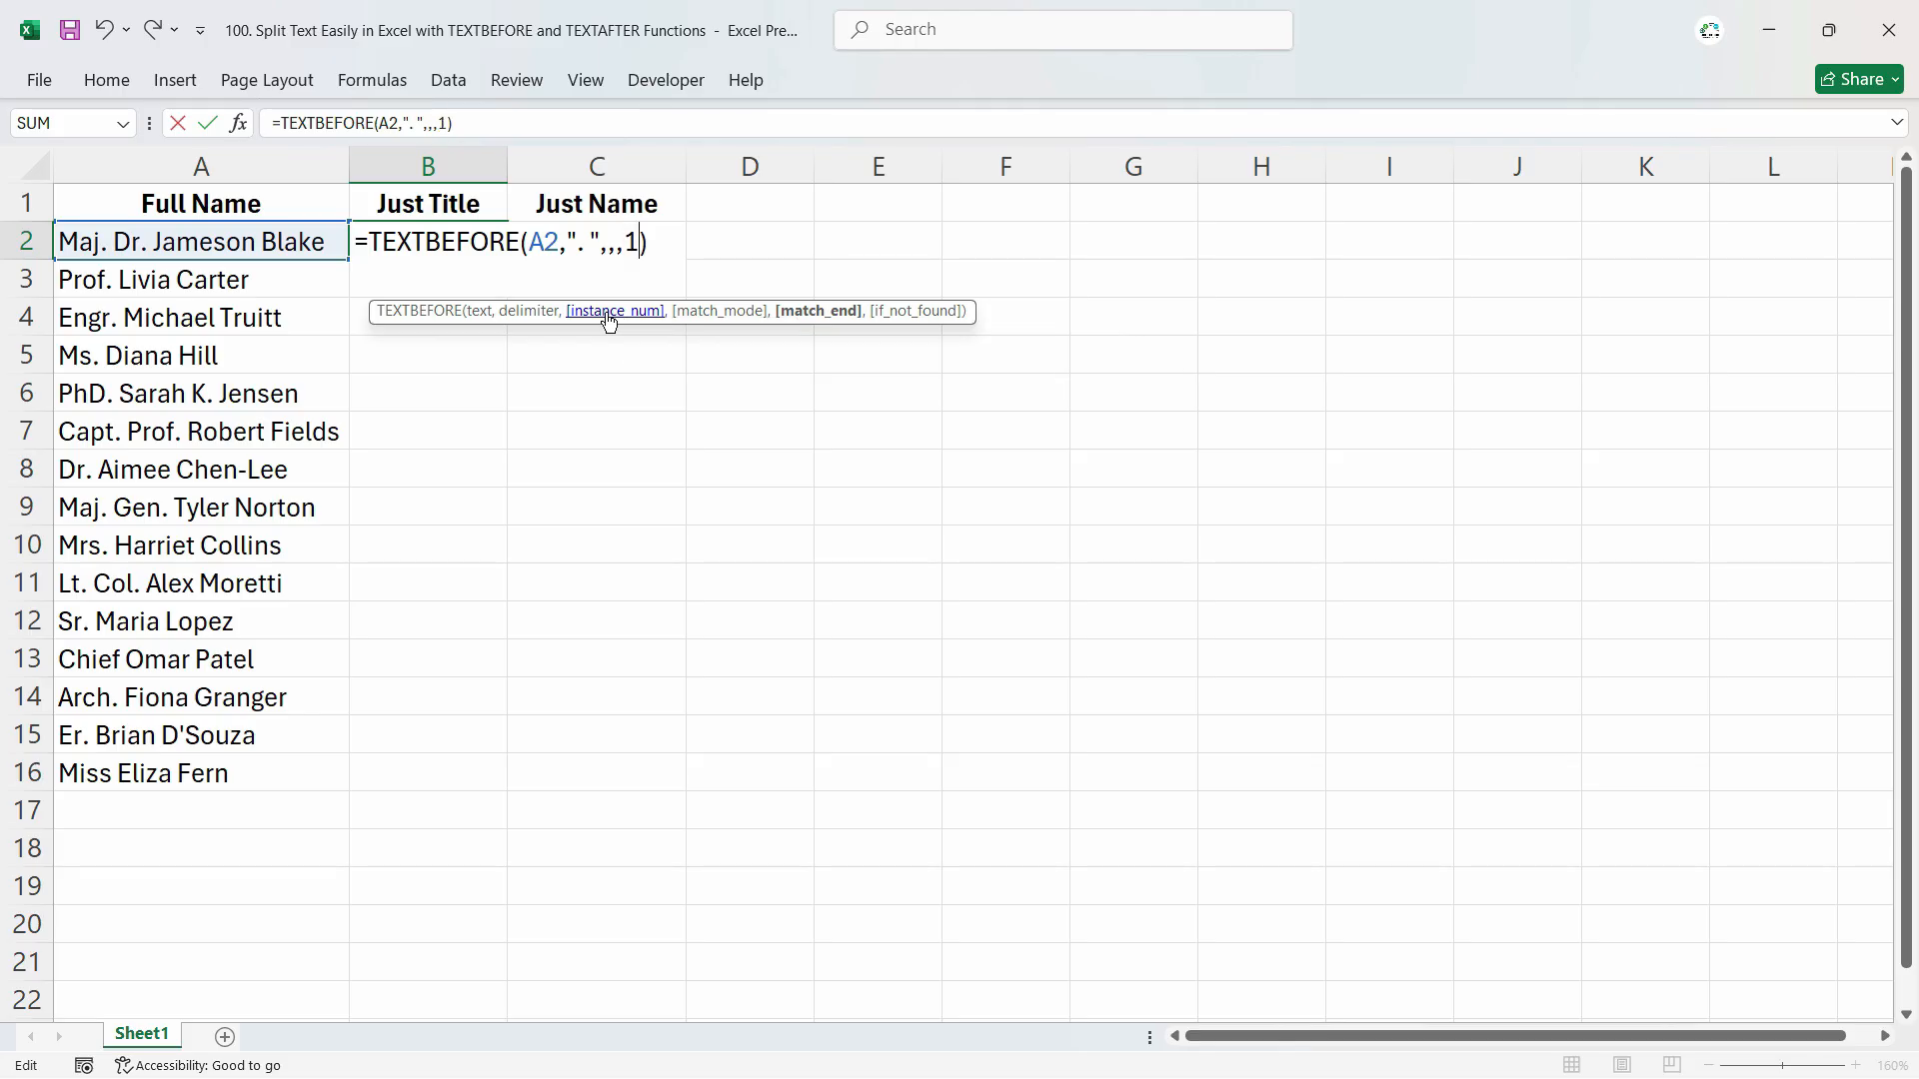
{"action": "key", "text": "Return"}
{"action": "left_click", "coordinate": [470, 253]}
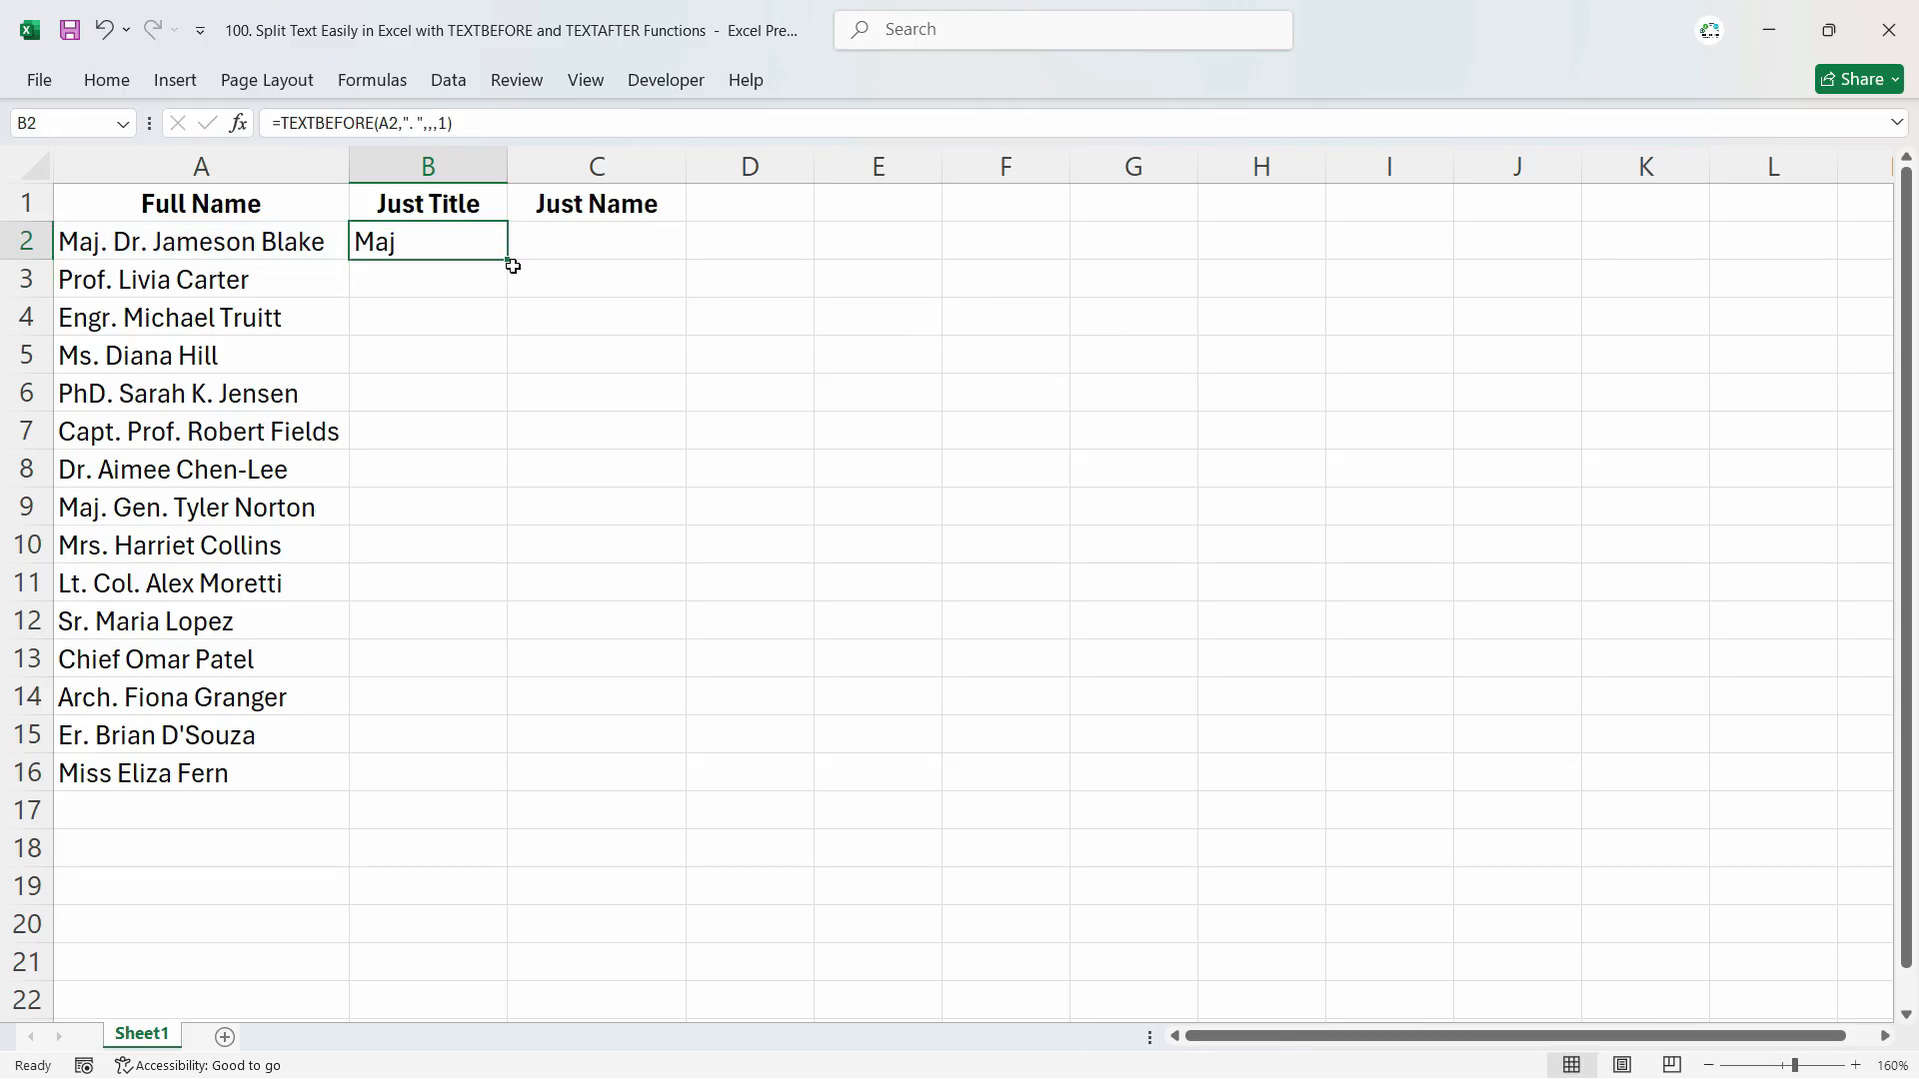
Step: Try filling the TEXTBEFORE formula from B2 down to B16, check the titles in B13 and B11, and undo the fill
{"action": "left_click_drag", "start_coordinate": [508, 258], "coordinate": [499, 345]}
{"action": "double_click", "coordinate": [507, 337]}
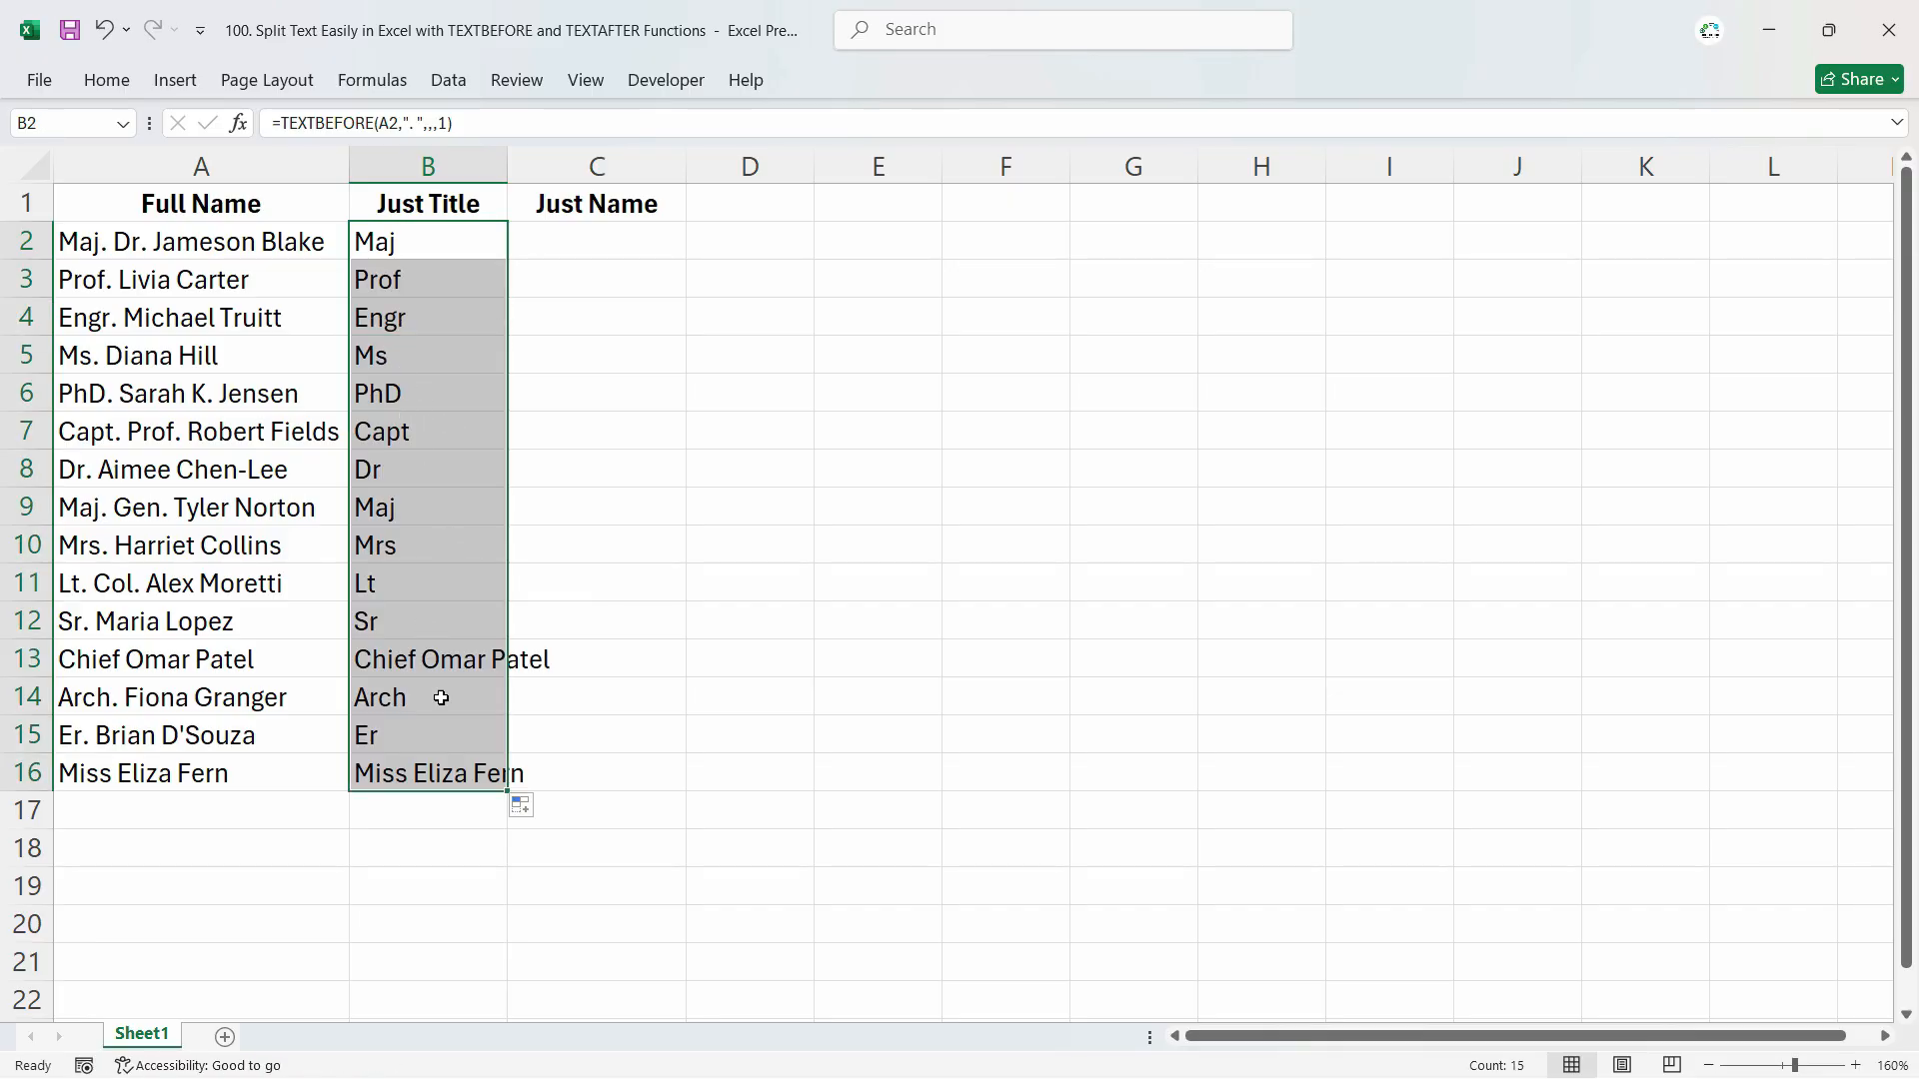
{"action": "left_click", "coordinate": [422, 660]}
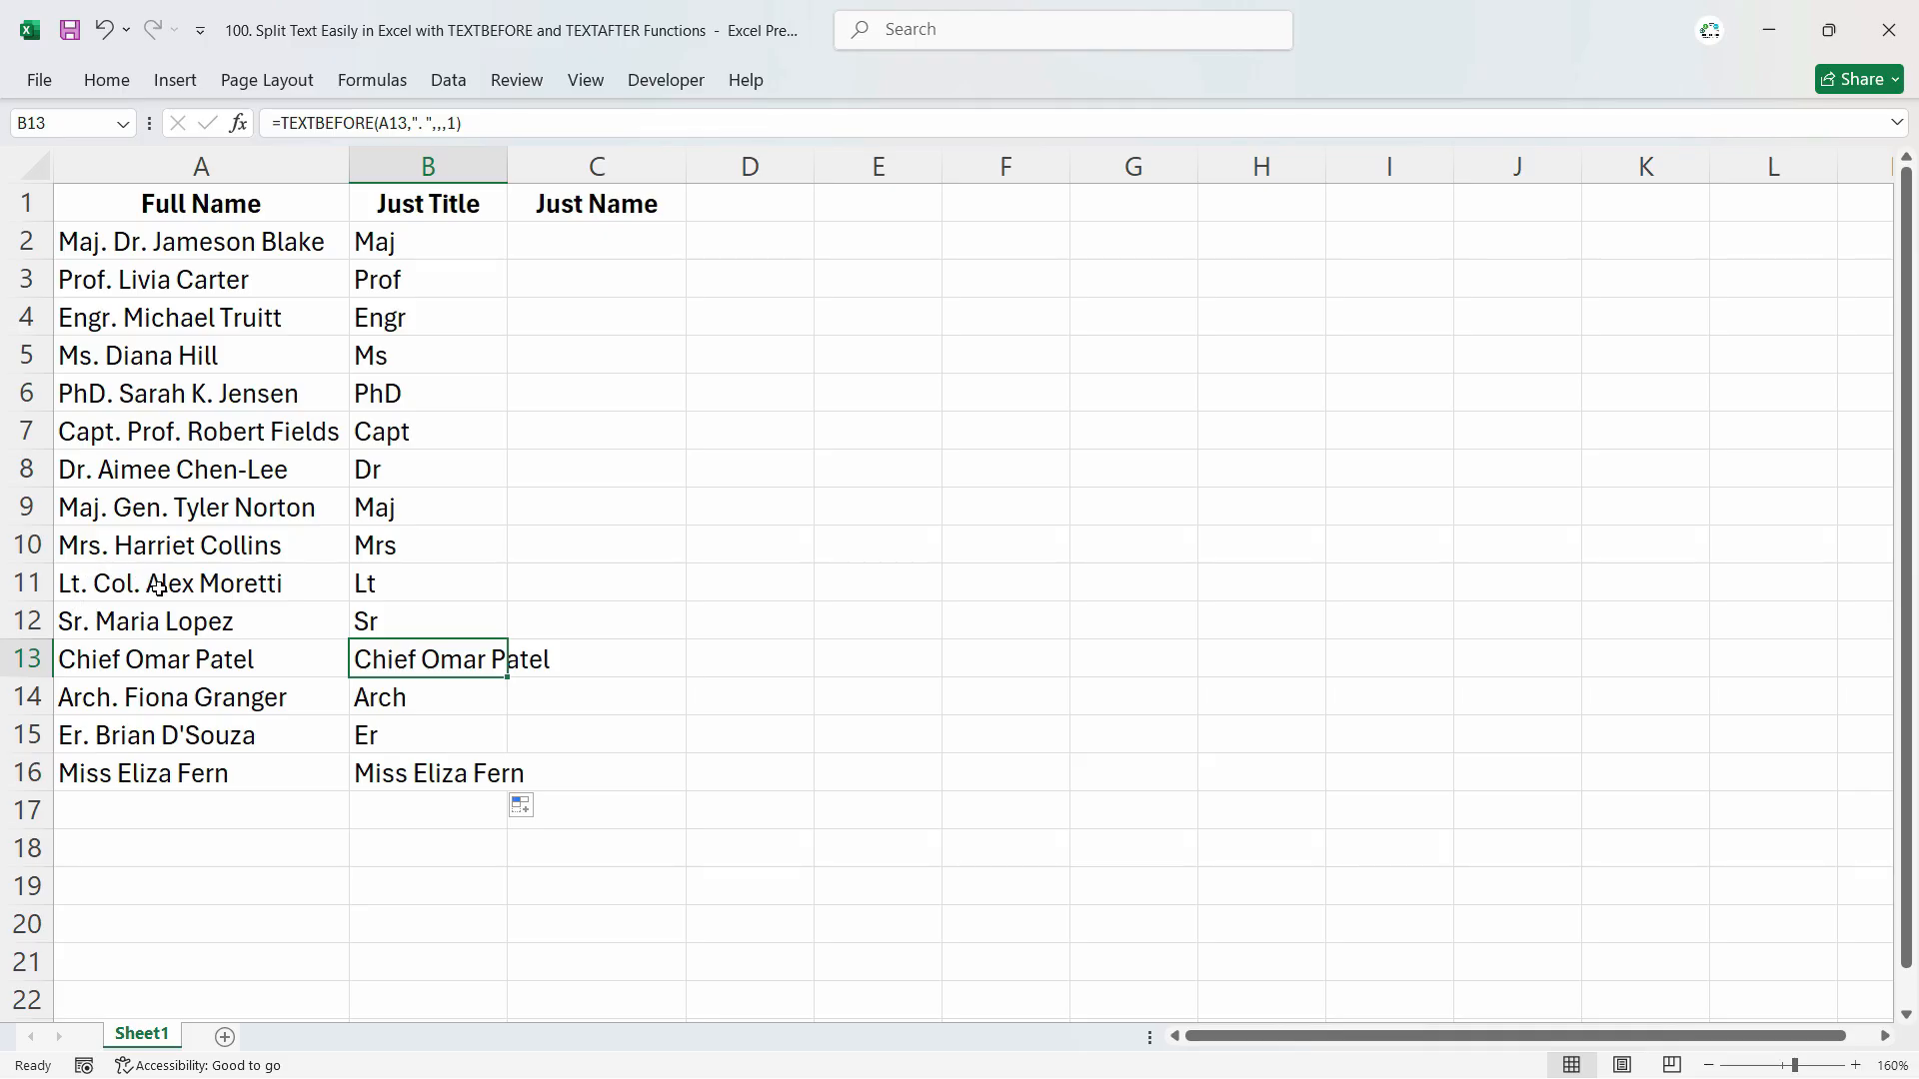
{"action": "left_click", "coordinate": [367, 595]}
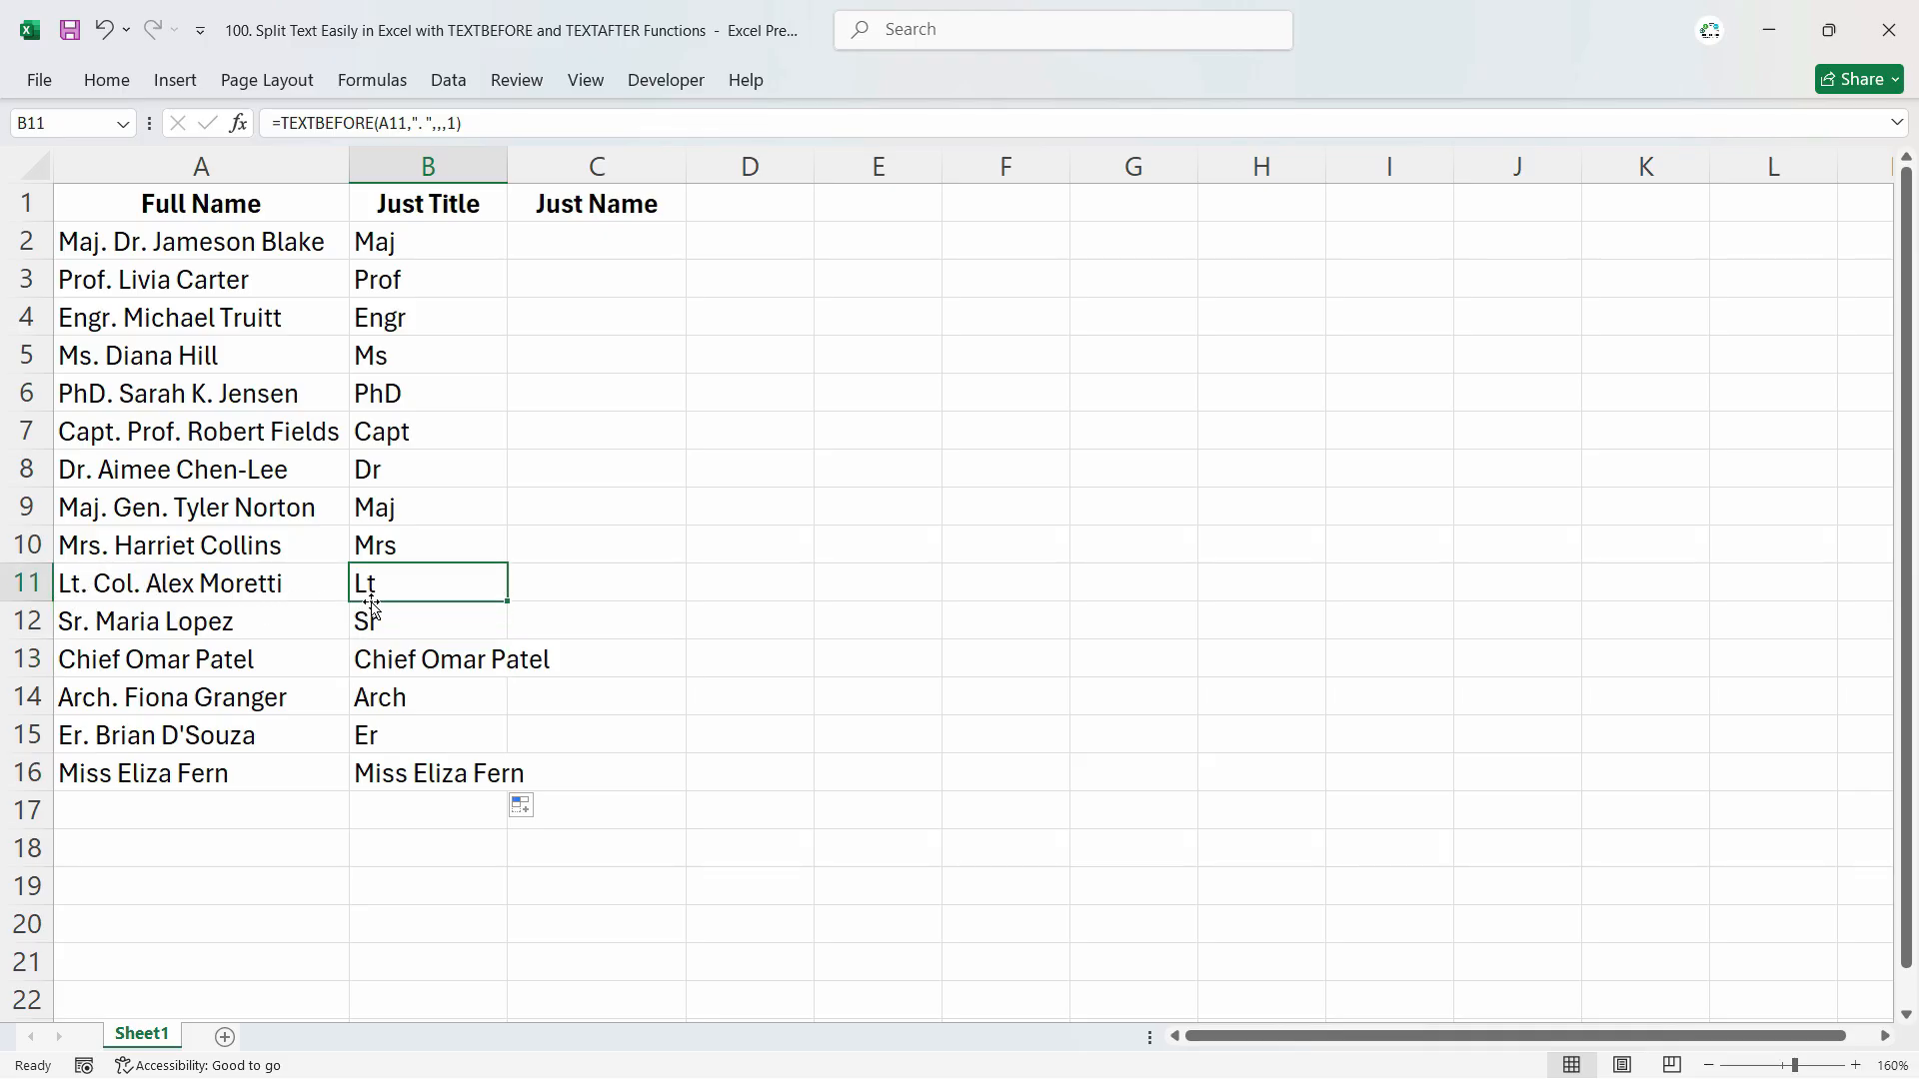
{"action": "key", "text": "ctrl+z"}
Step: Change the formula in B2 to =TEXTBEFORE(A2,". ",-1), removing the match end setting and using instance number -1
{"action": "double_click", "coordinate": [422, 246]}
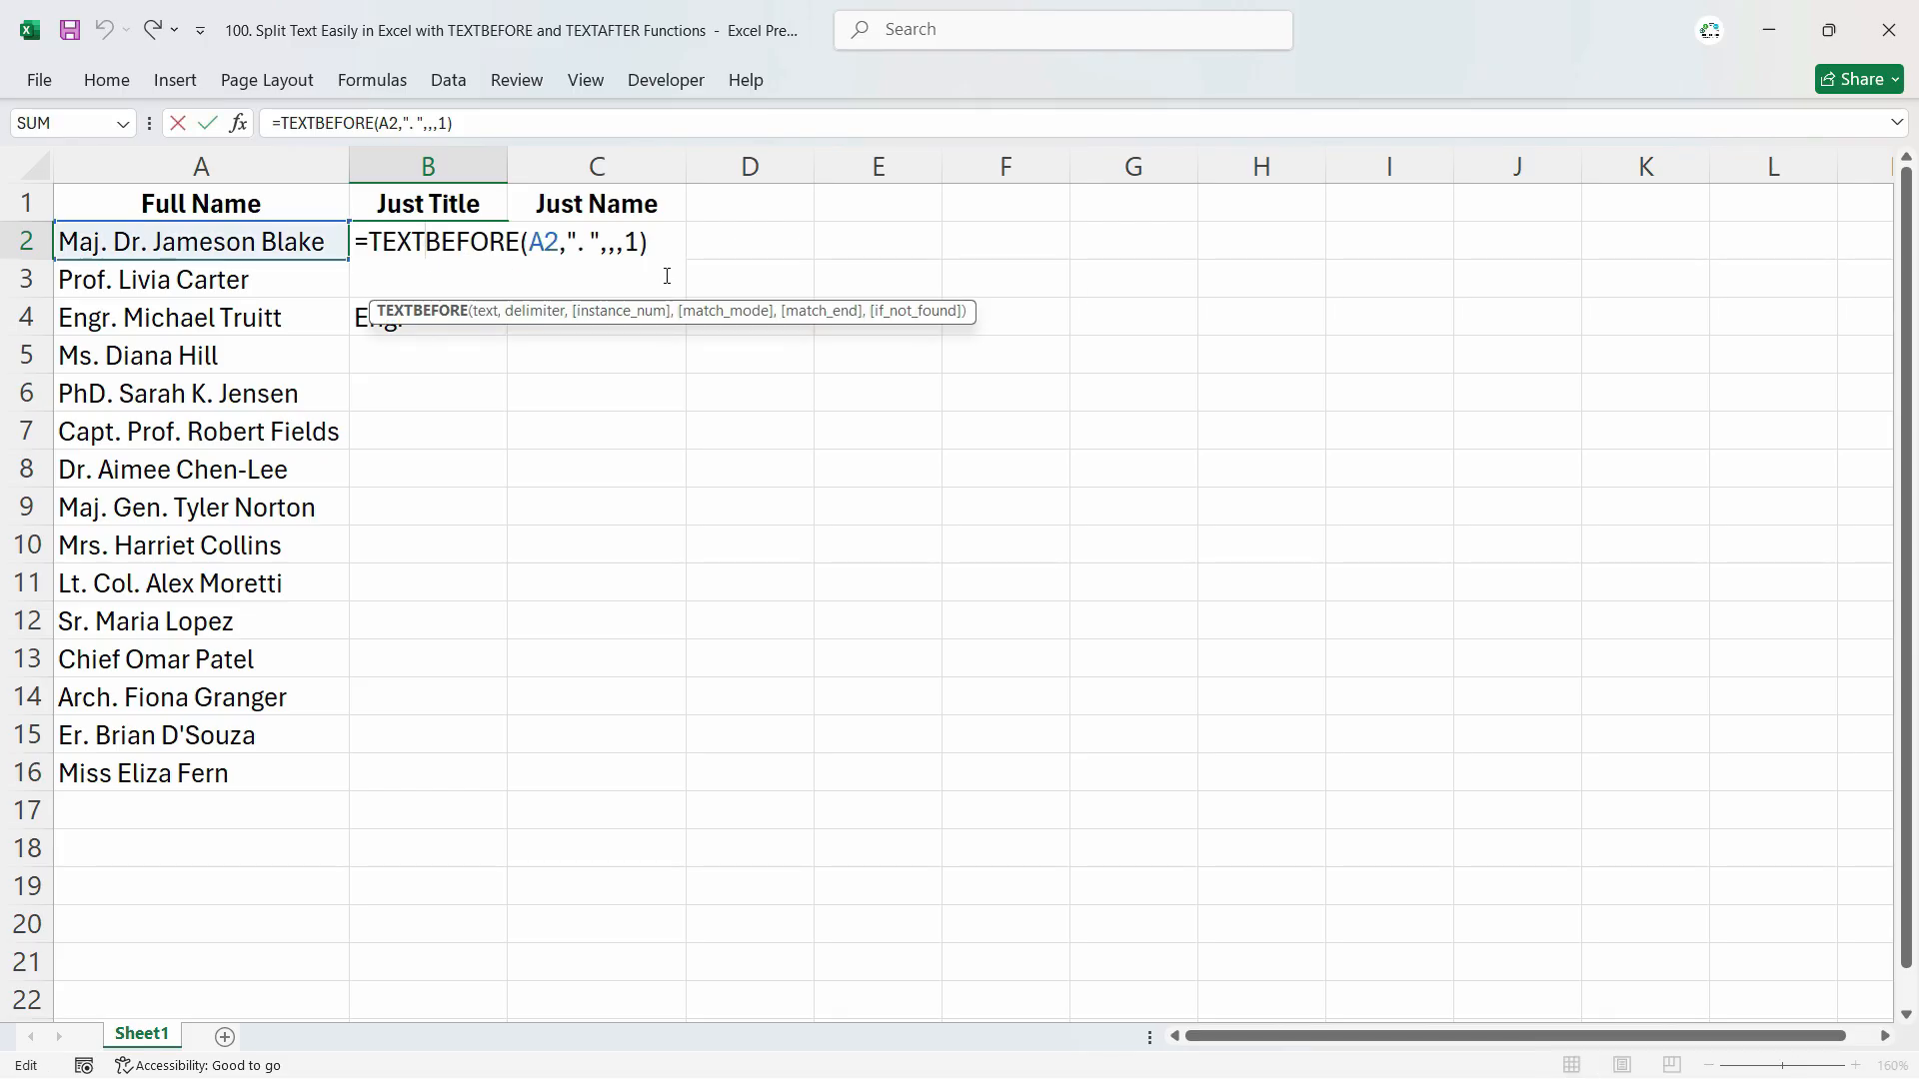
{"action": "left_click", "coordinate": [641, 242]}
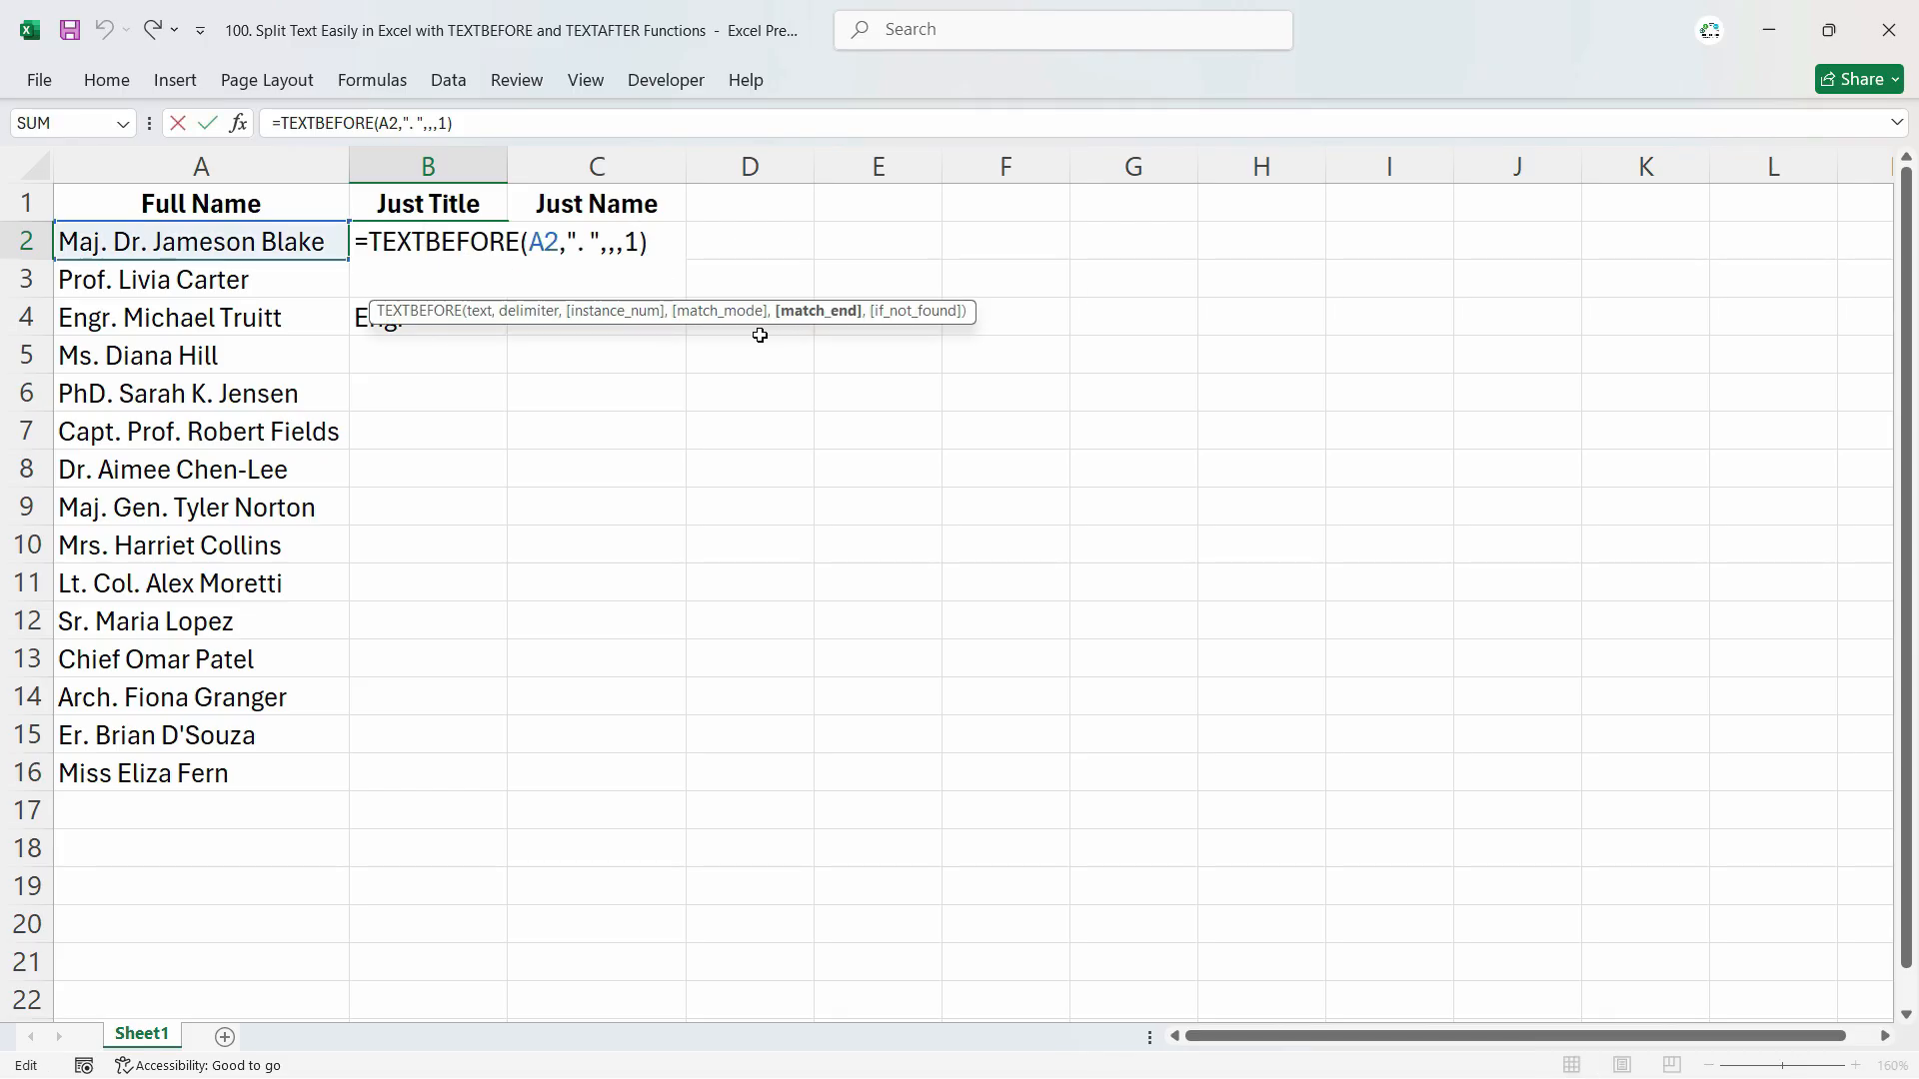
{"action": "key", "text": "BackSpace"}
{"action": "key", "text": "BackSpace"}
{"action": "key", "text": "BackSpace"}
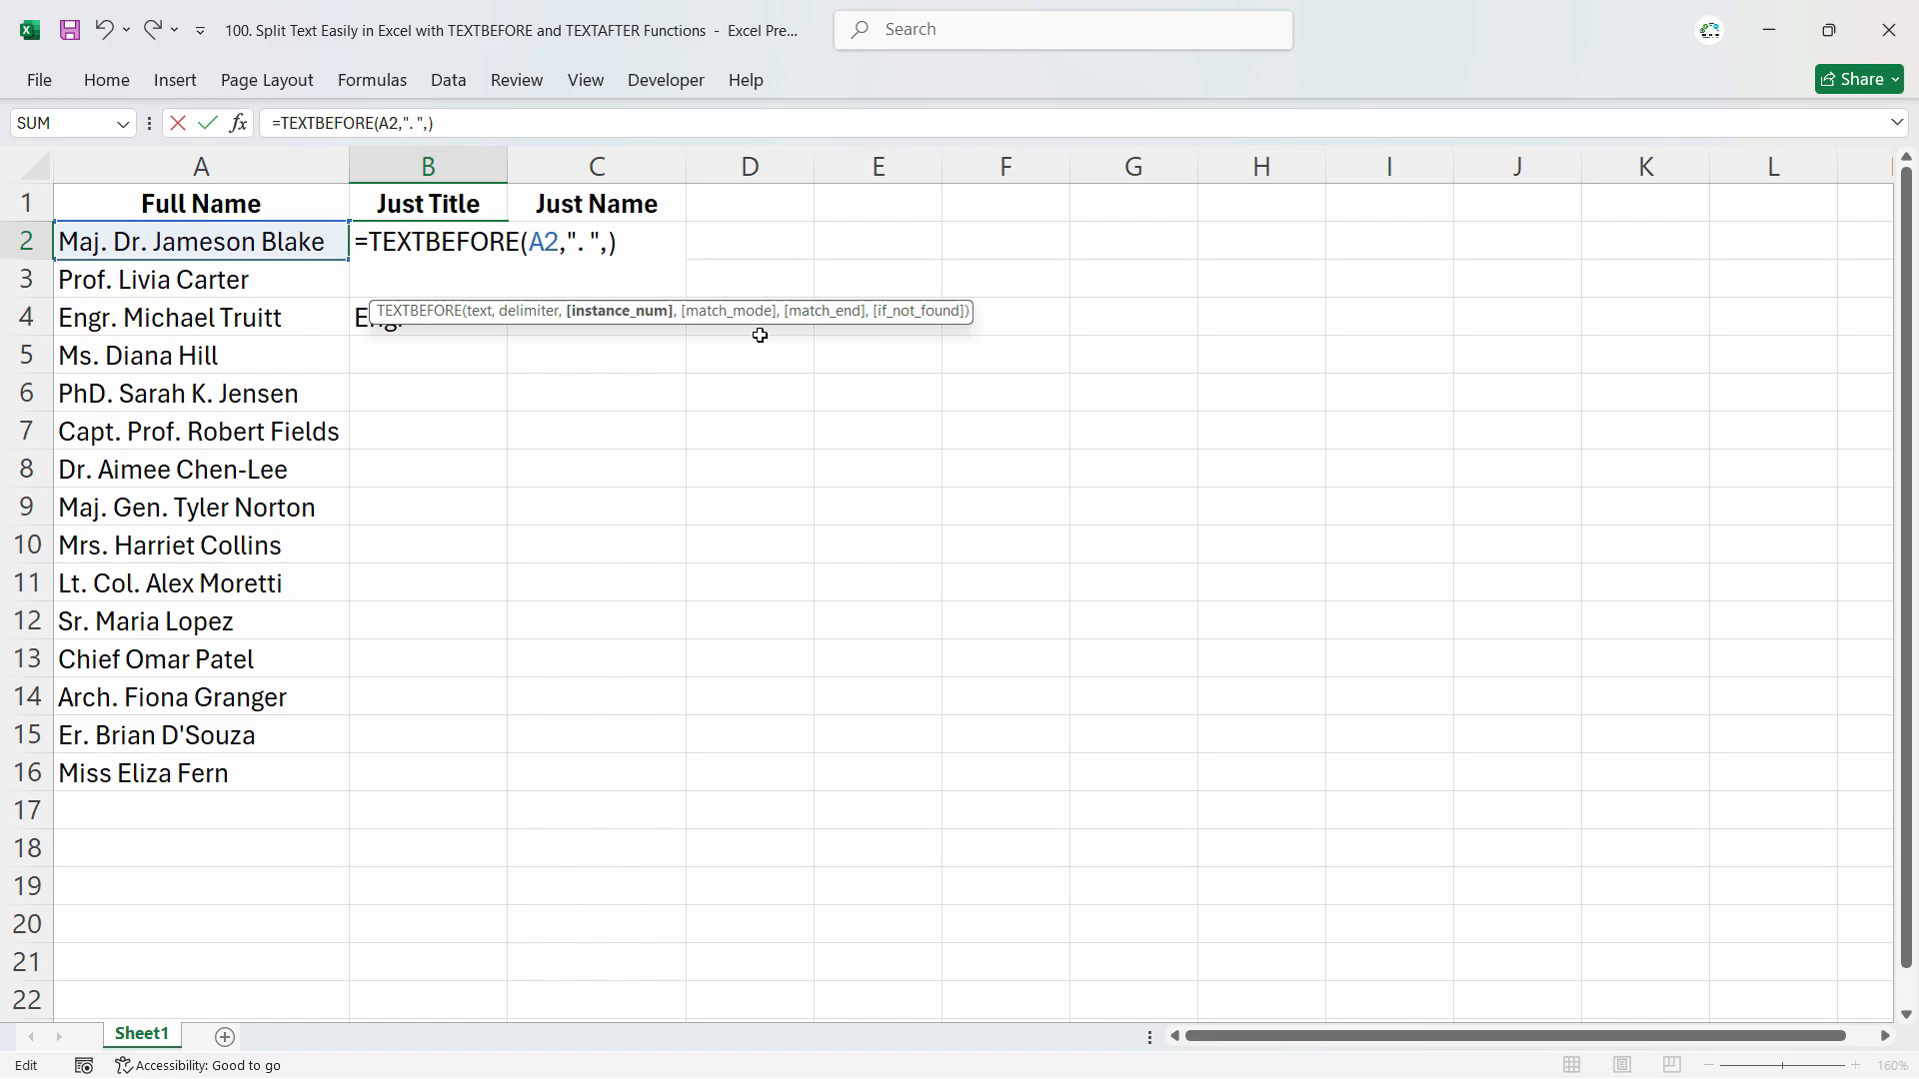
{"action": "key", "text": "BackSpace"}
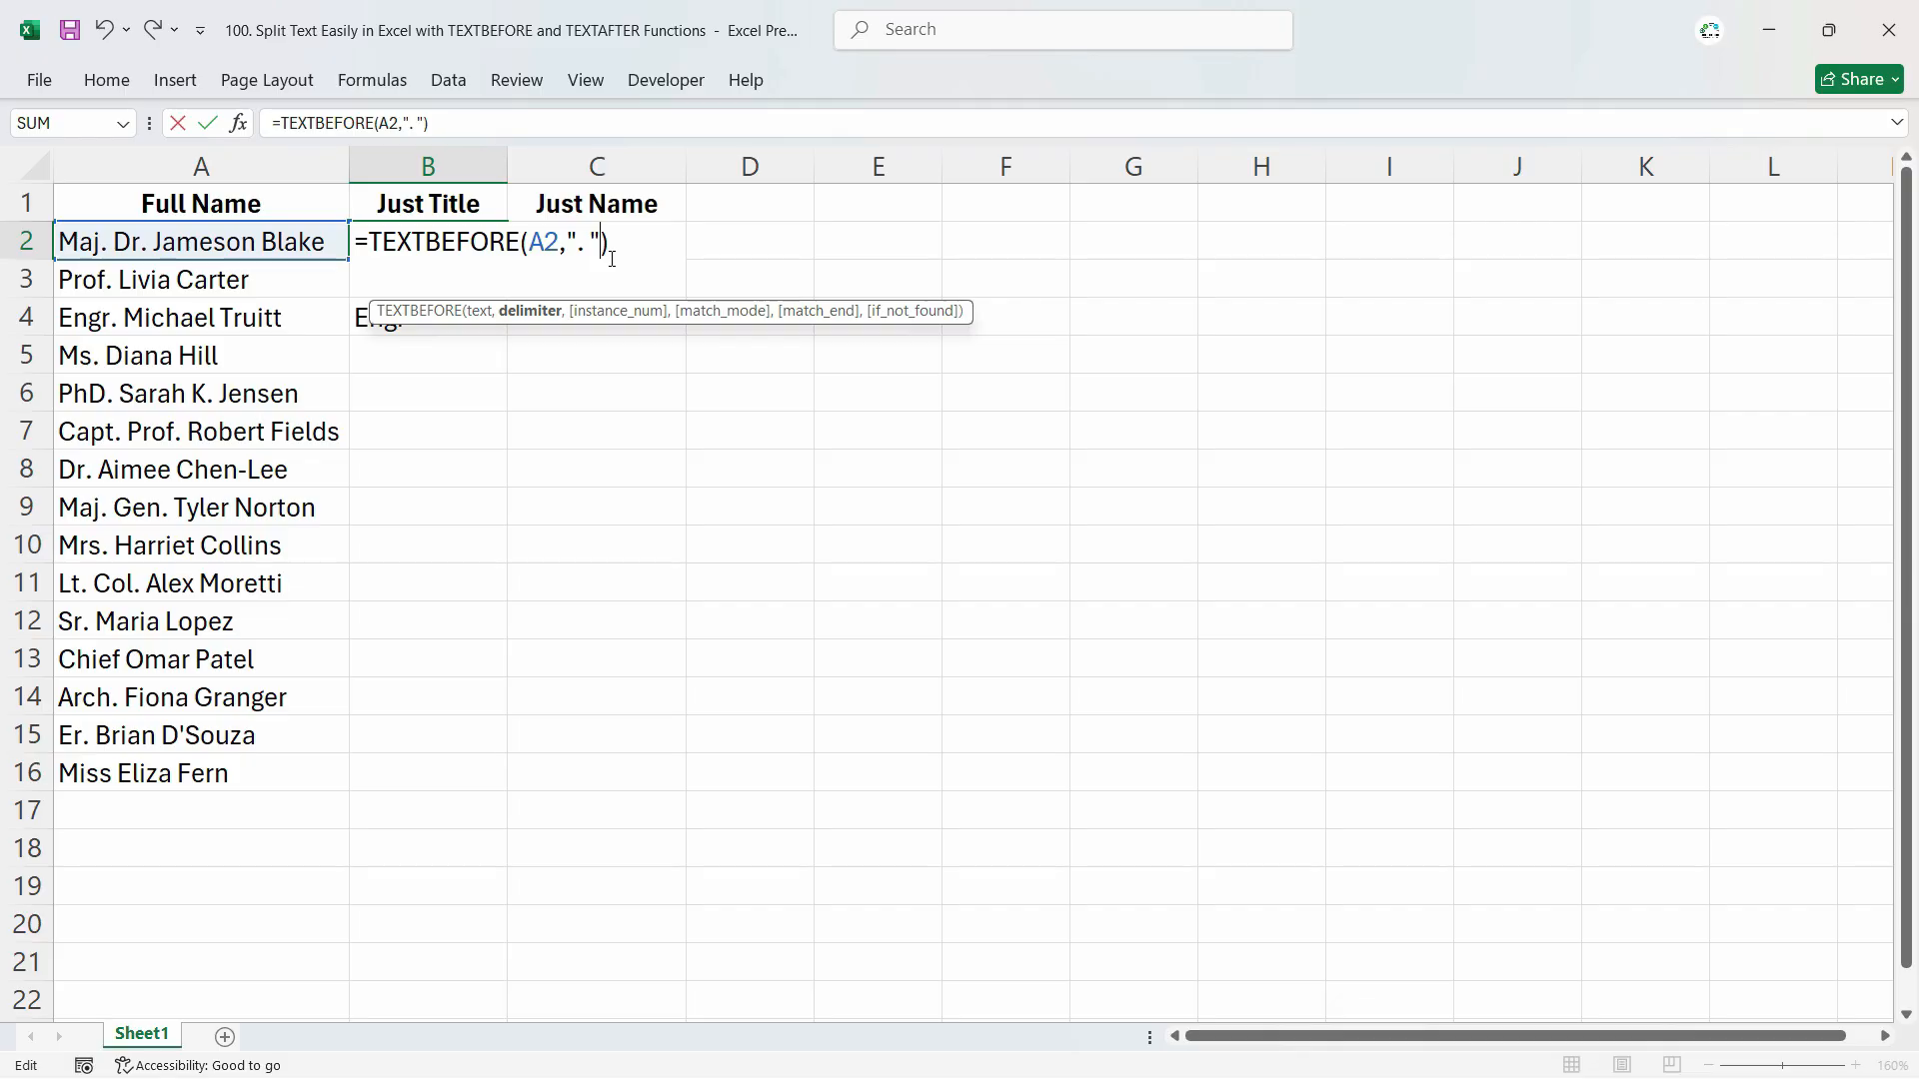
{"action": "type", "text": ","}
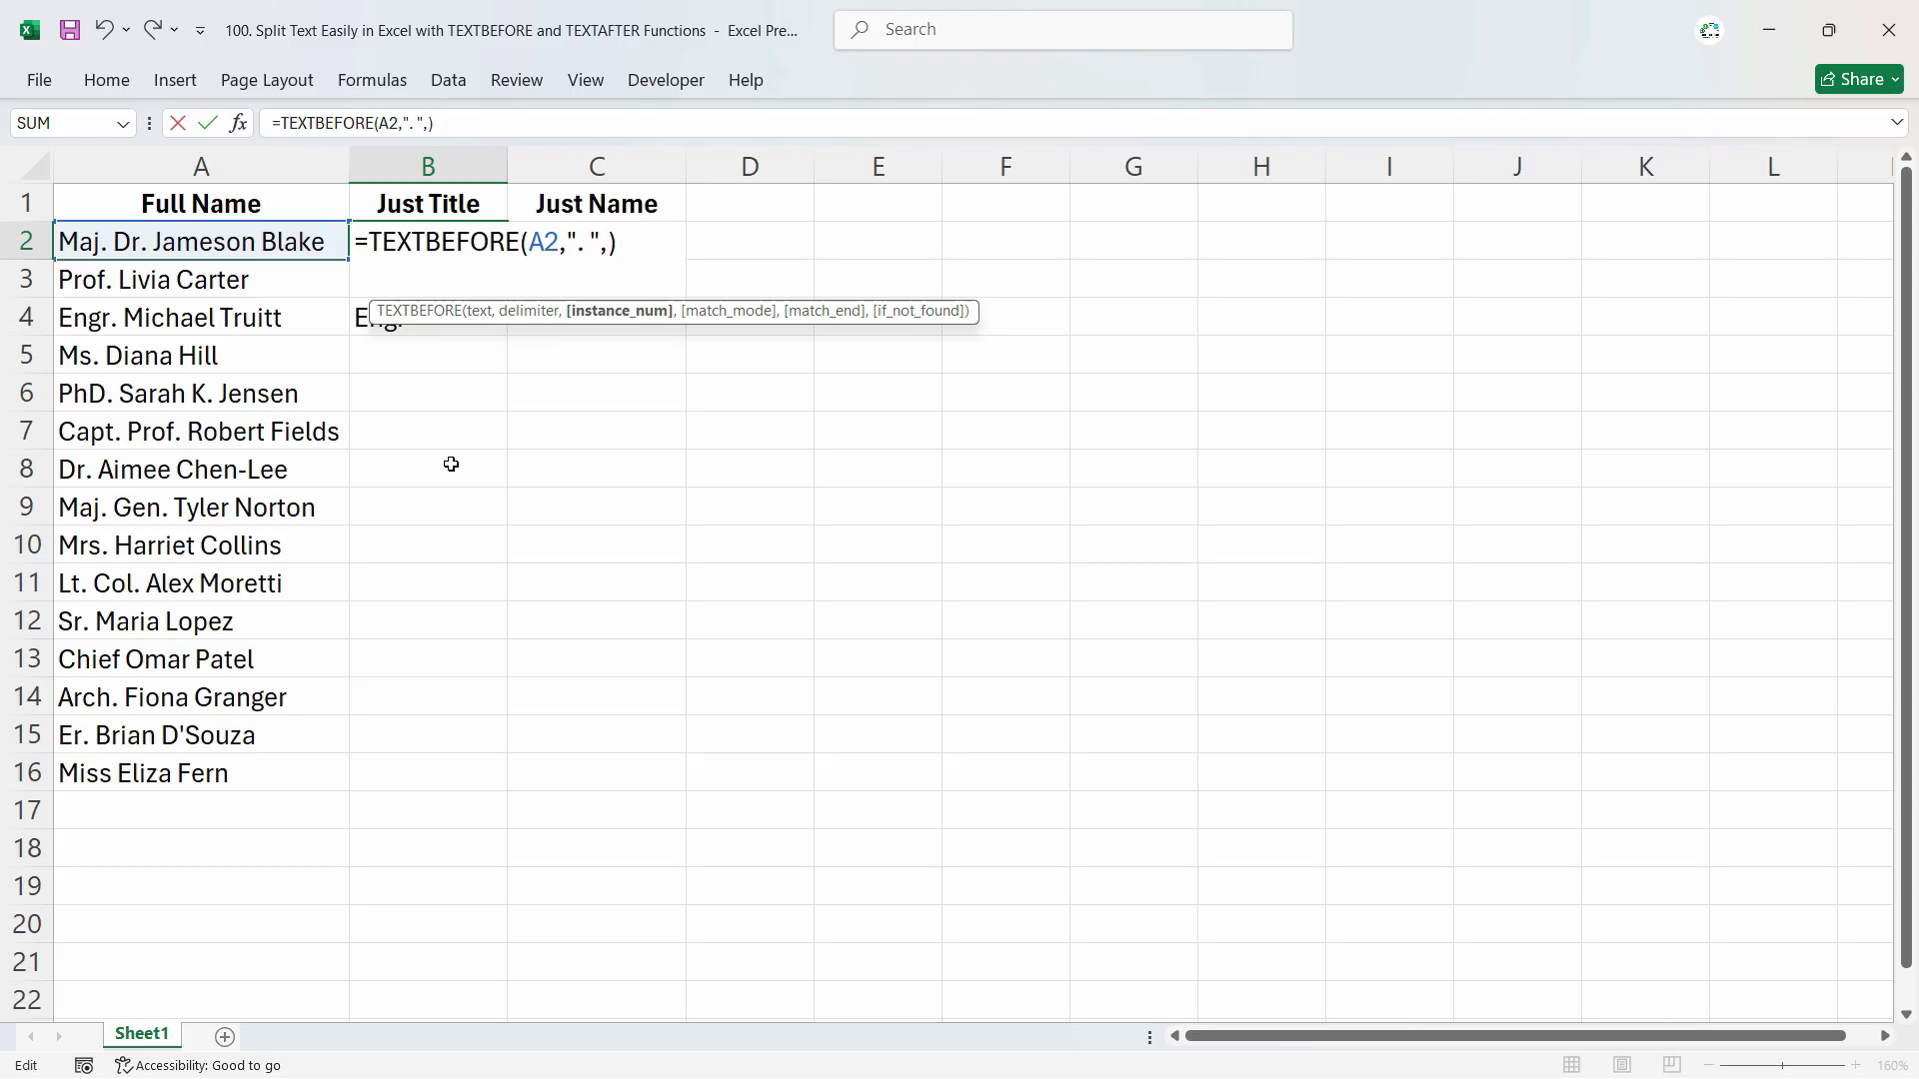
{"action": "type", "text": "-1"}
{"action": "key", "text": "Return"}
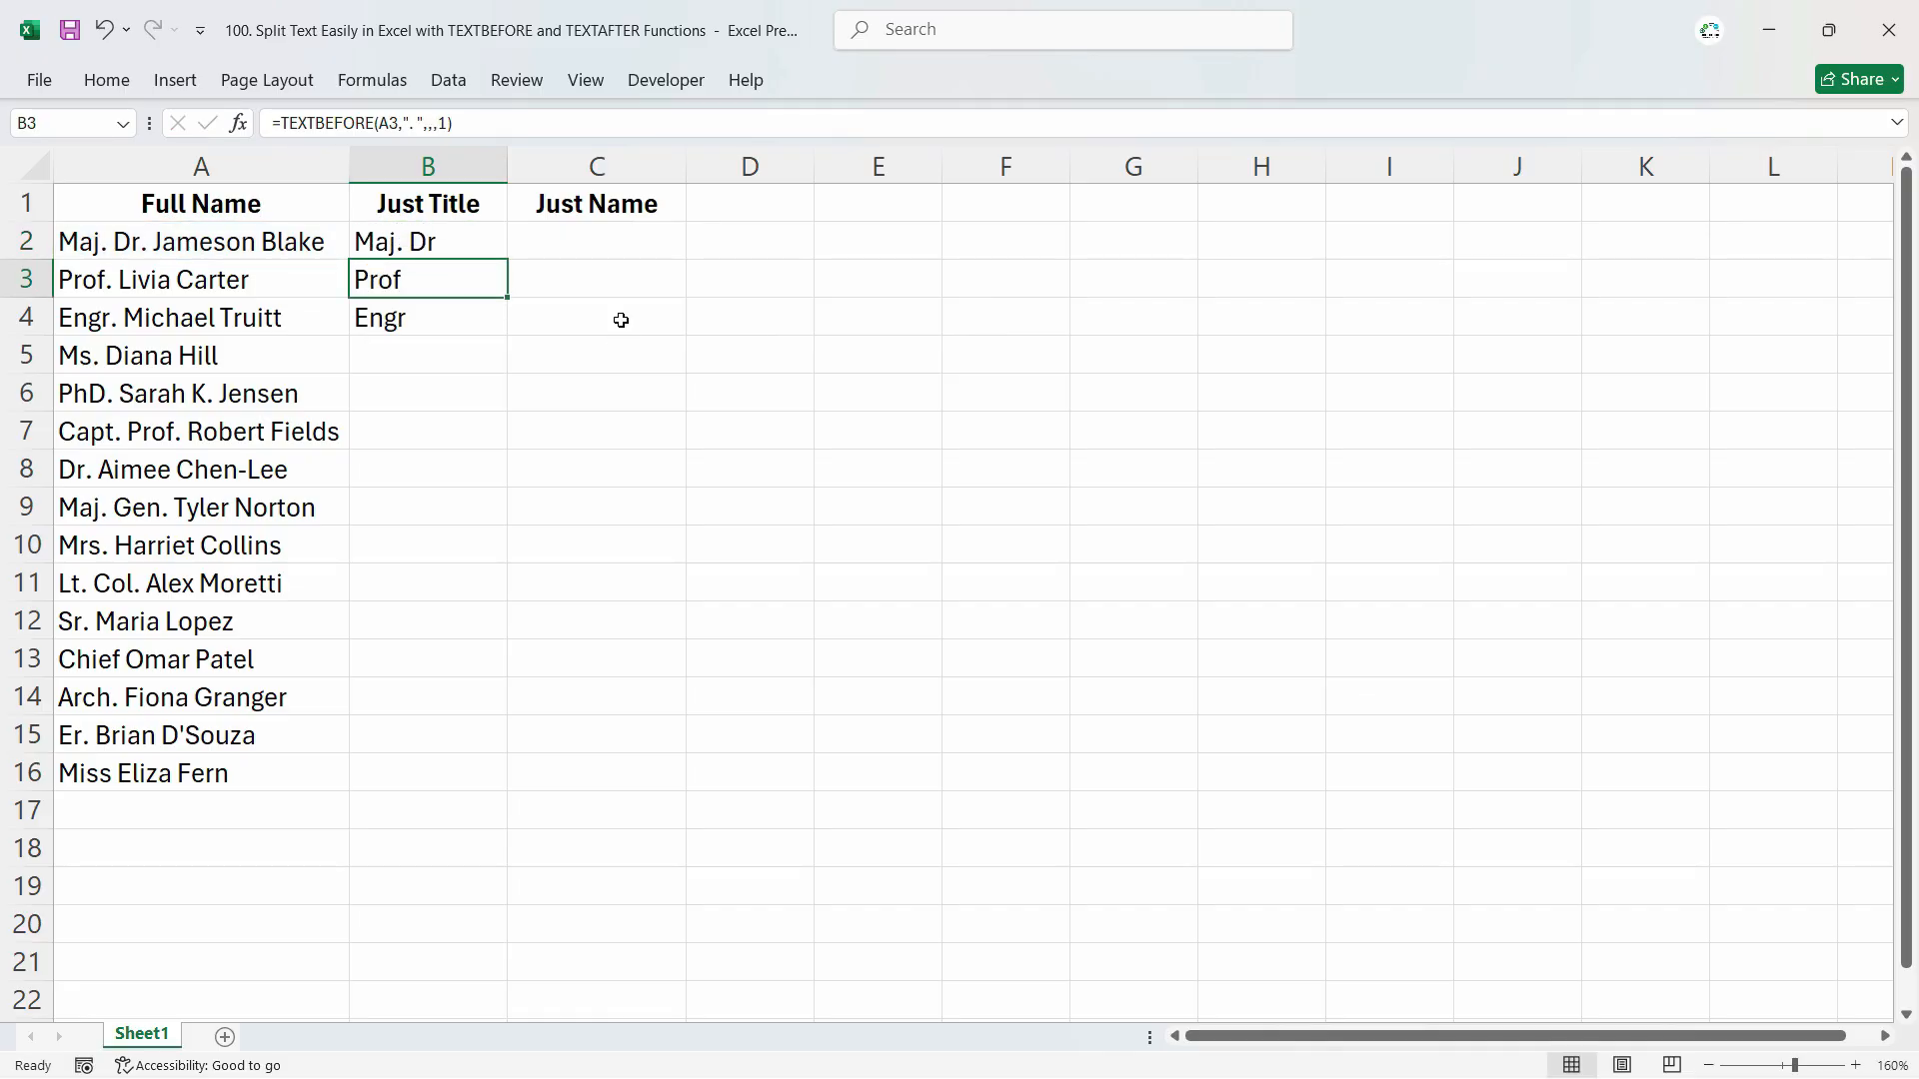
Step: Fill the TEXTBEFORE formula from B2 down to B7
{"action": "left_click", "coordinate": [505, 252]}
{"action": "left_click_drag", "start_coordinate": [513, 259], "coordinate": [479, 432]}
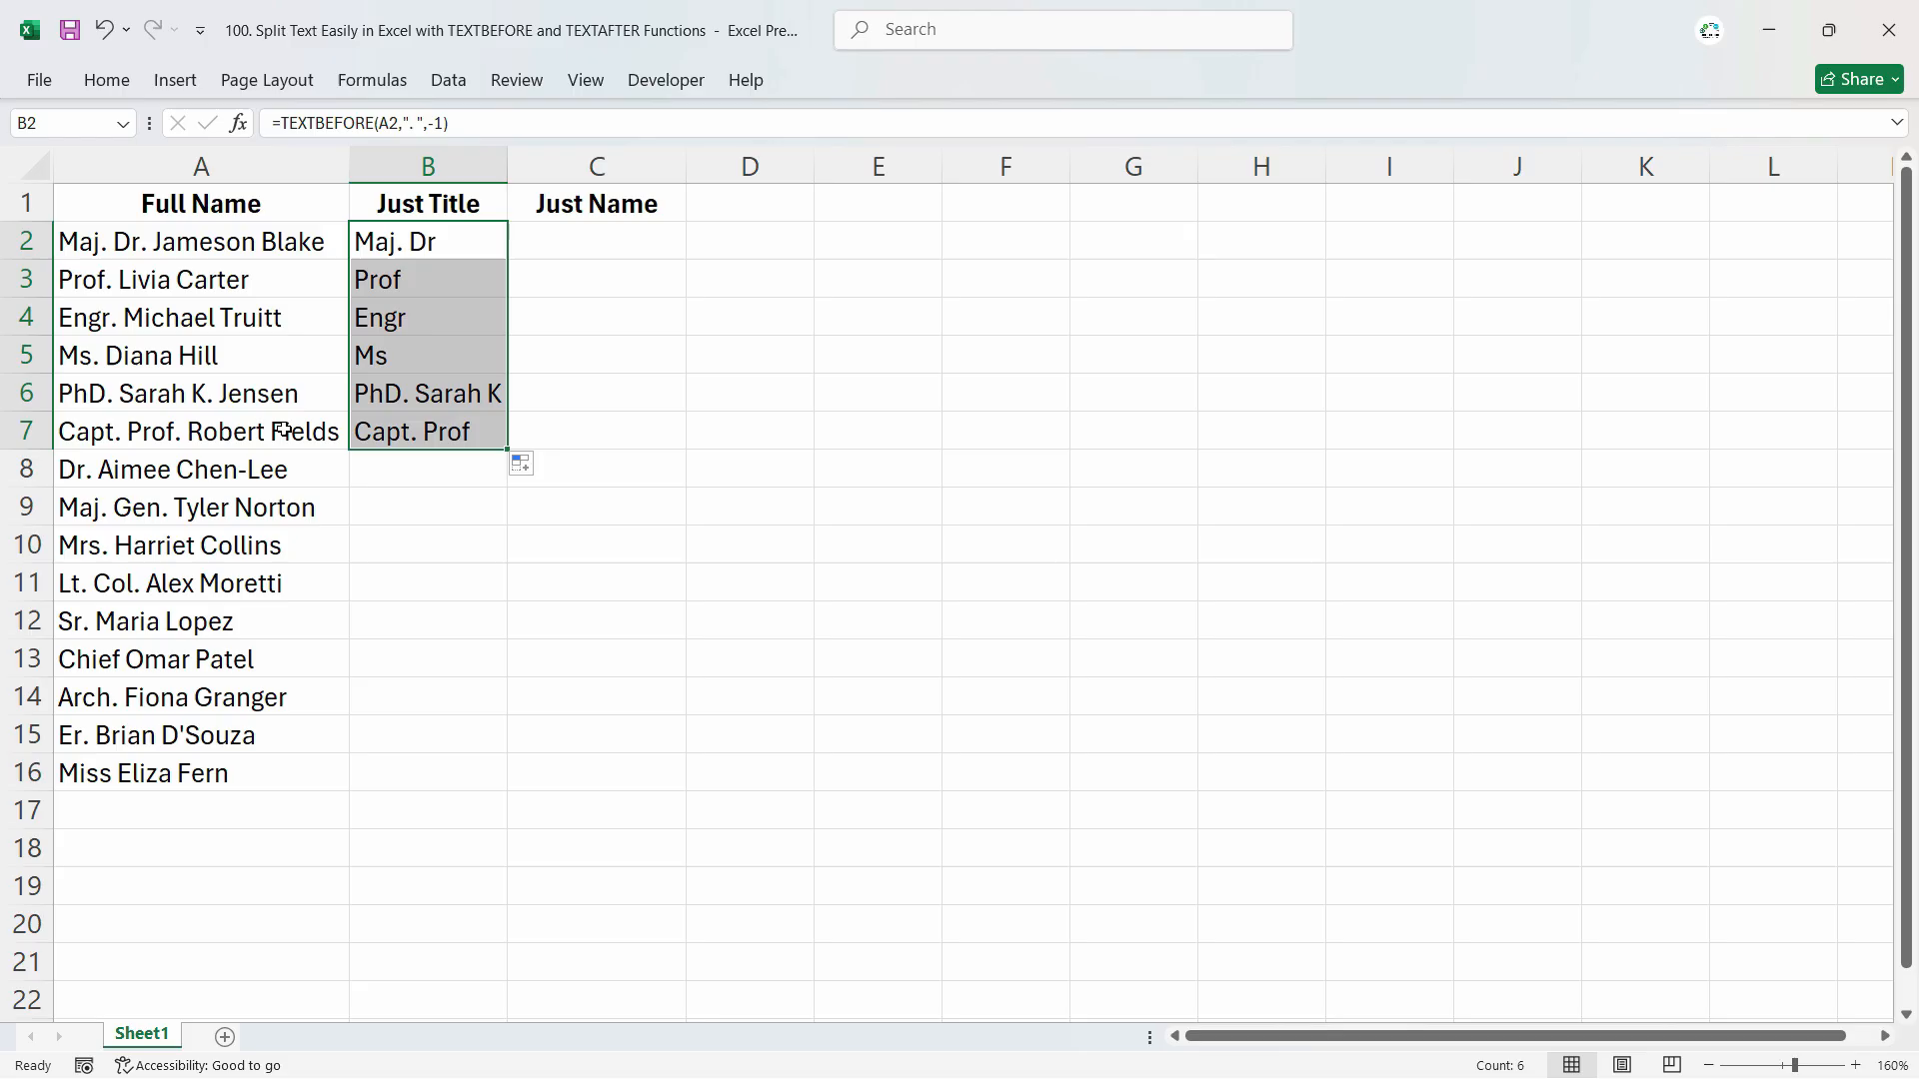
{"action": "left_click", "coordinate": [426, 432]}
Step: Delete the period after the middle initial in the full name in A6
{"action": "left_click", "coordinate": [208, 398]}
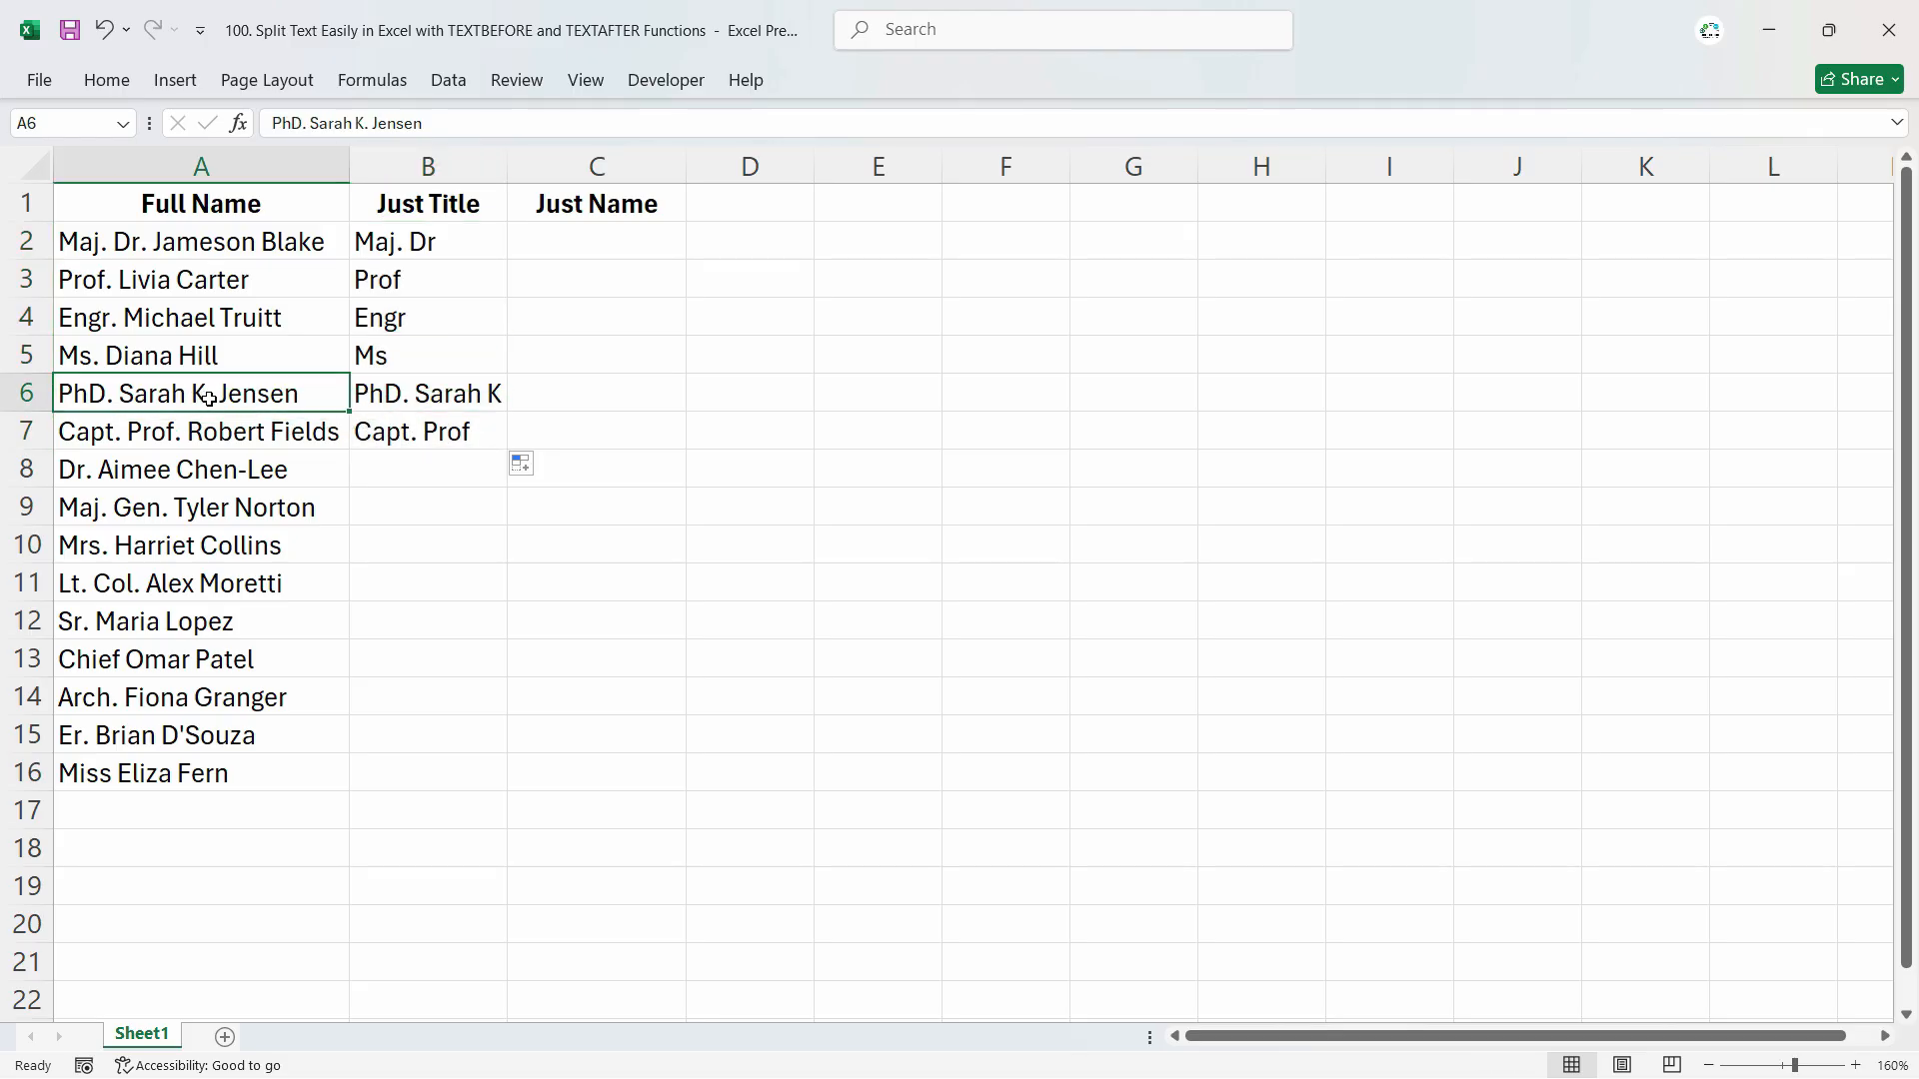
{"action": "double_click", "coordinate": [210, 393]}
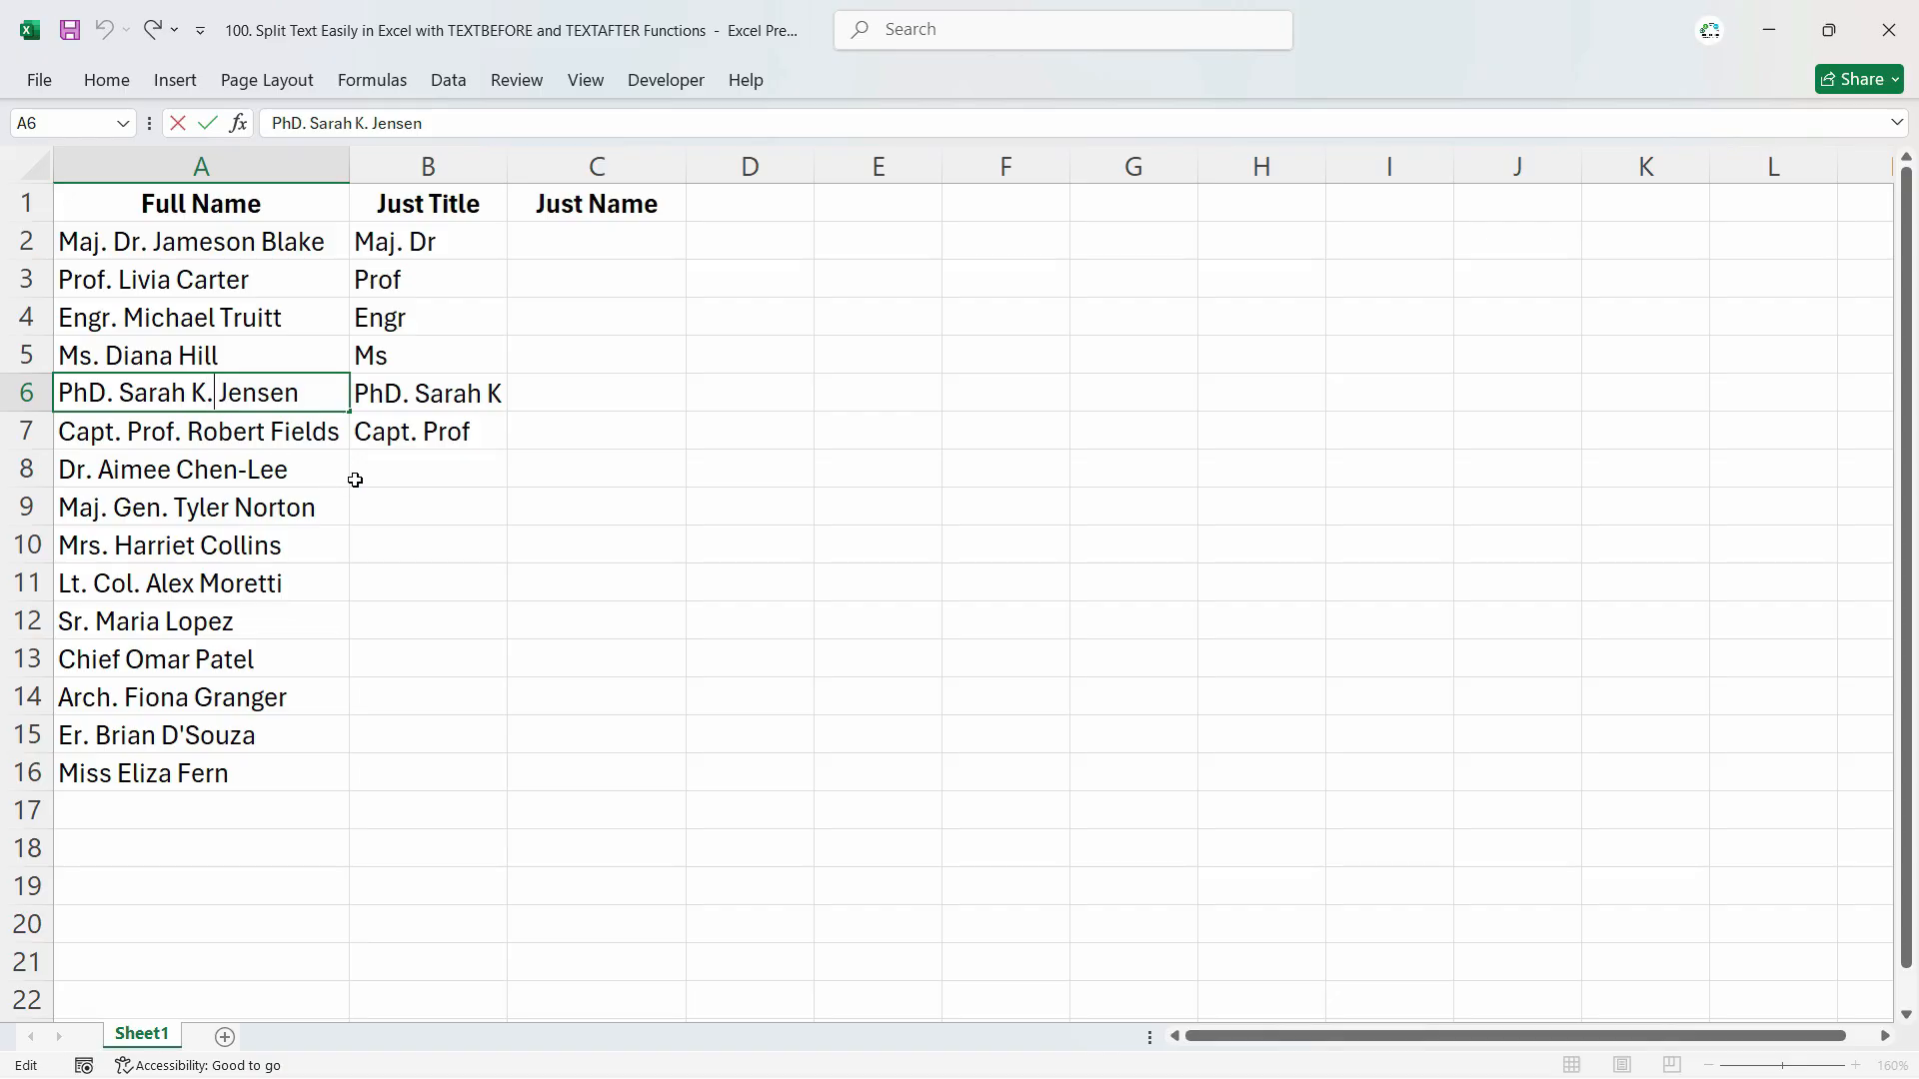
{"action": "key", "text": "BackSpace"}
{"action": "key", "text": "Return"}
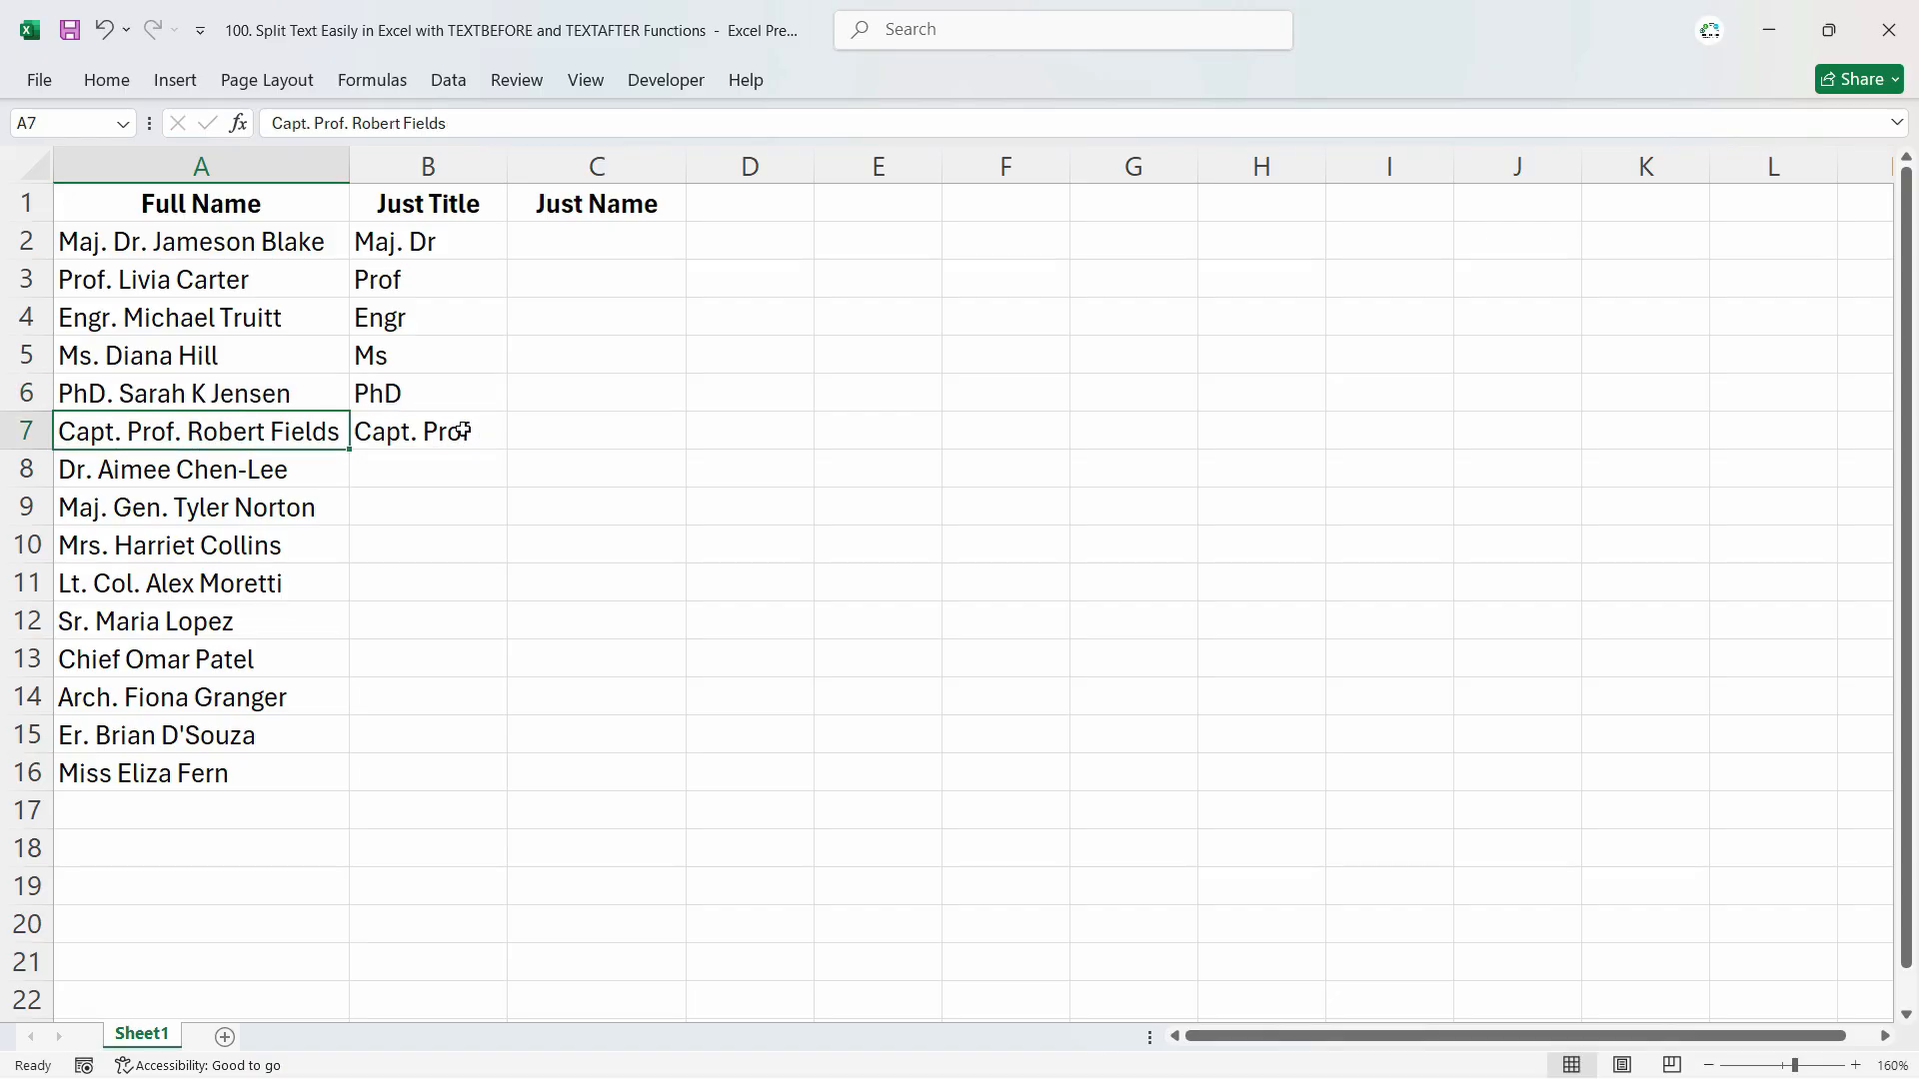
Step: Fill the TEXTBEFORE formula from B7 down to B16 and check the results in B13 and B16
{"action": "left_click", "coordinate": [433, 405]}
{"action": "left_click", "coordinate": [441, 428]}
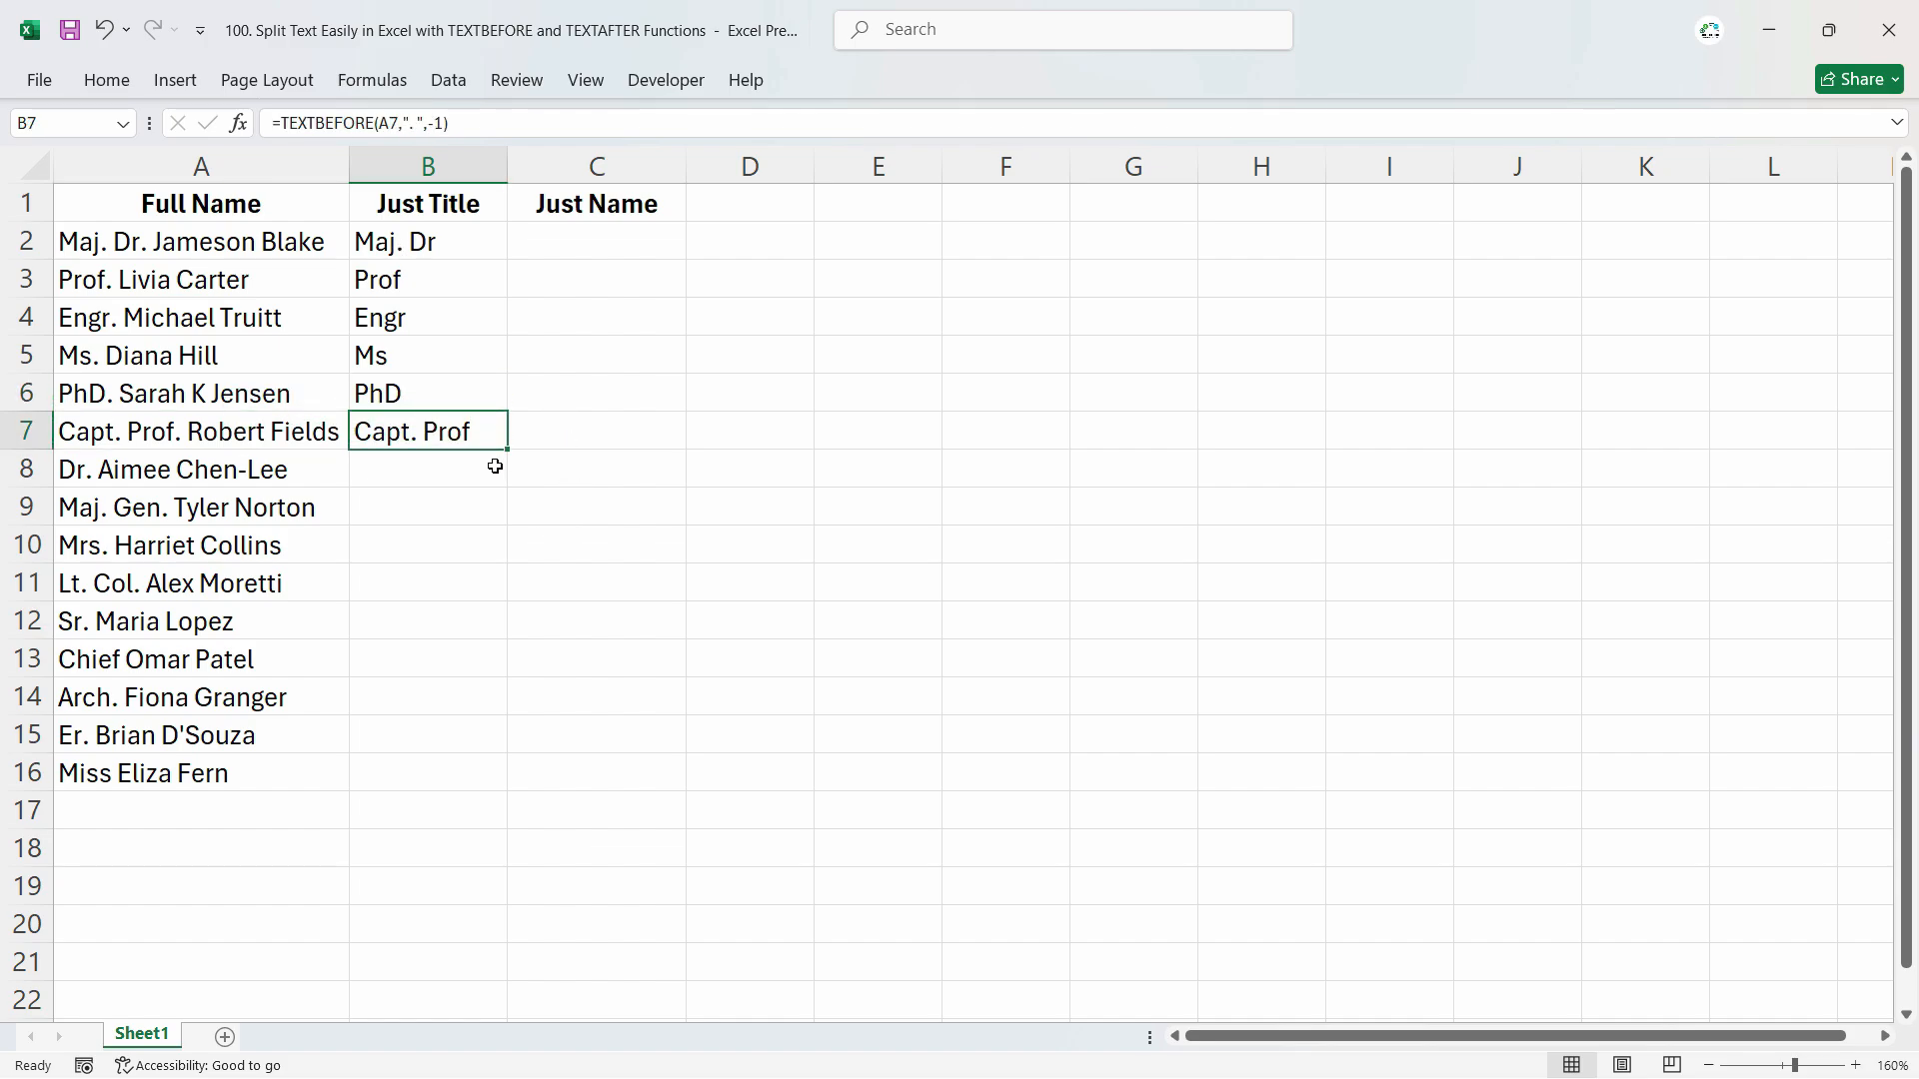
{"action": "double_click", "coordinate": [495, 466]}
{"action": "left_click", "coordinate": [430, 660]}
{"action": "left_click", "coordinate": [95, 664]}
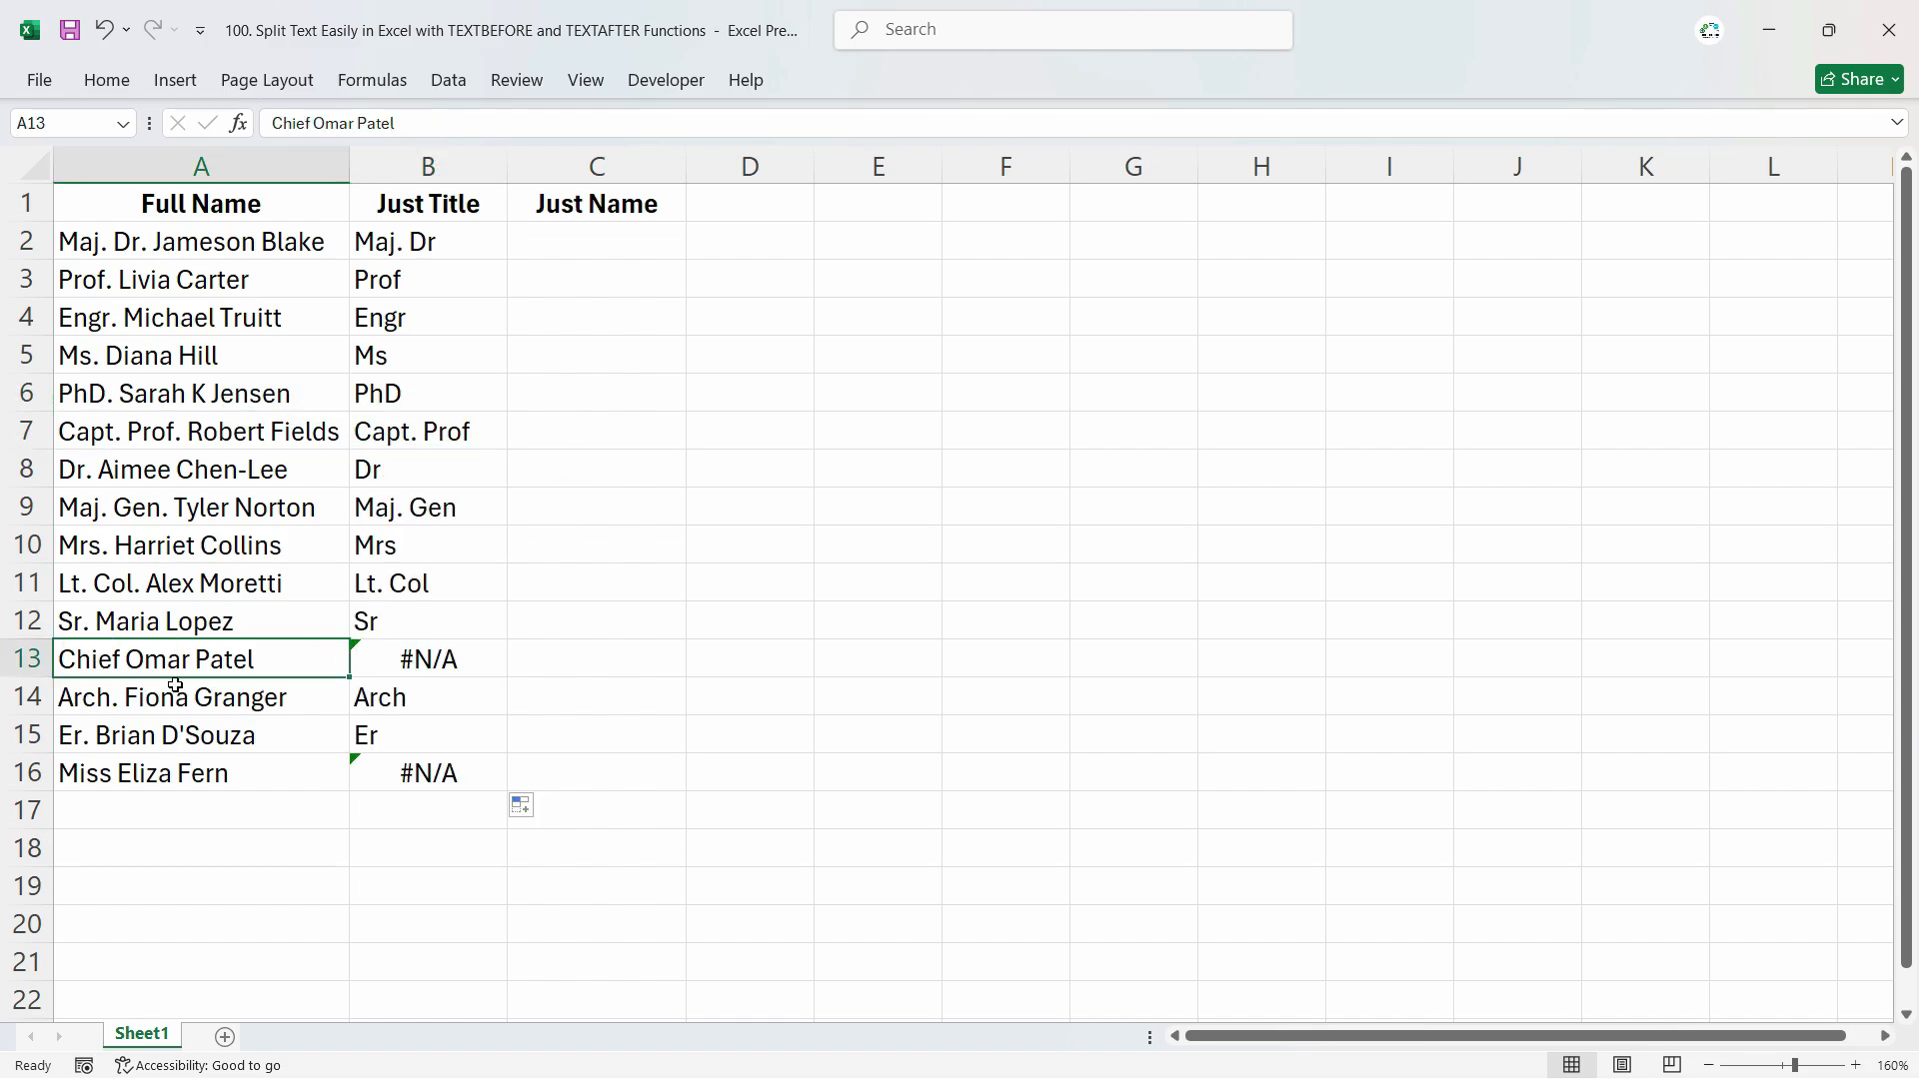
{"action": "left_click", "coordinate": [412, 661]}
{"action": "left_click", "coordinate": [411, 789]}
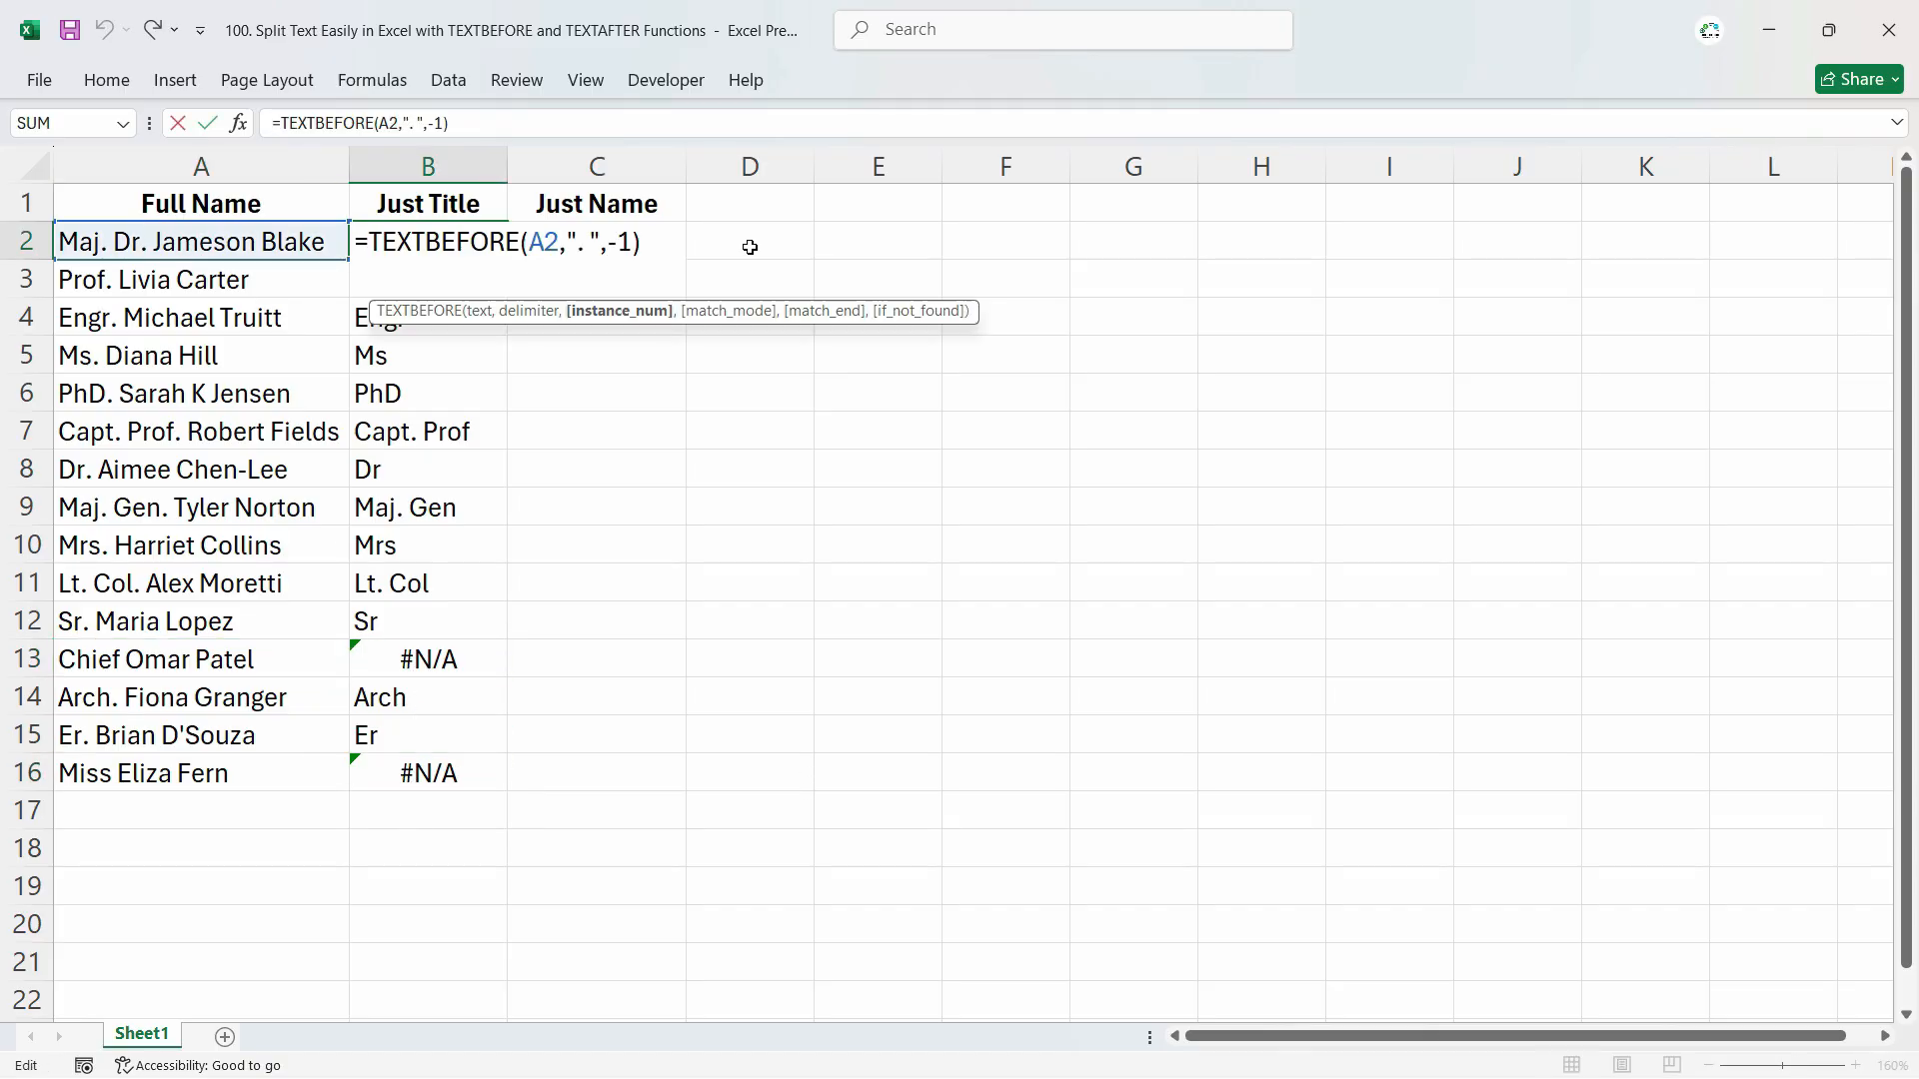
Step: Extend the formula in B2 to =TEXTBEFORE(A2,". ",-1,,1), leaving match mode empty and setting match end to 1
{"action": "type", "text": ","}
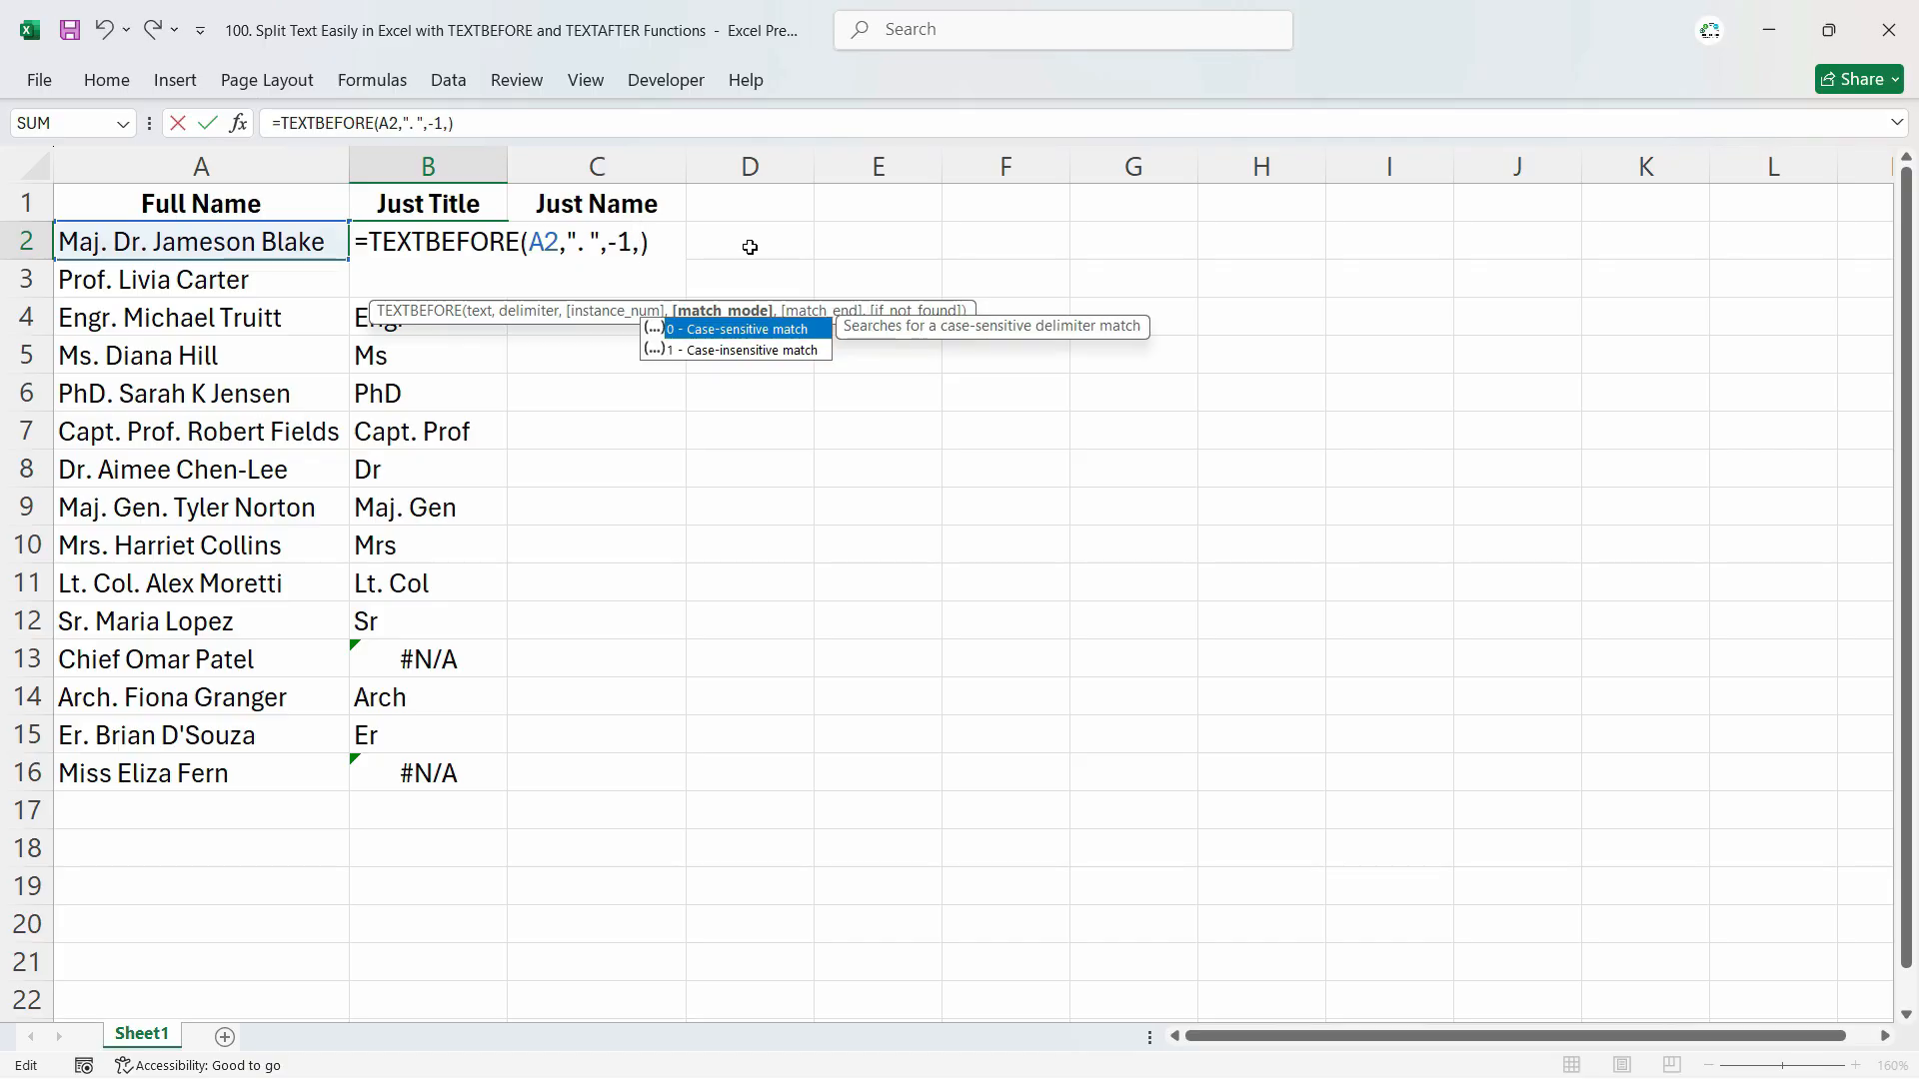
{"action": "type", "text": ","}
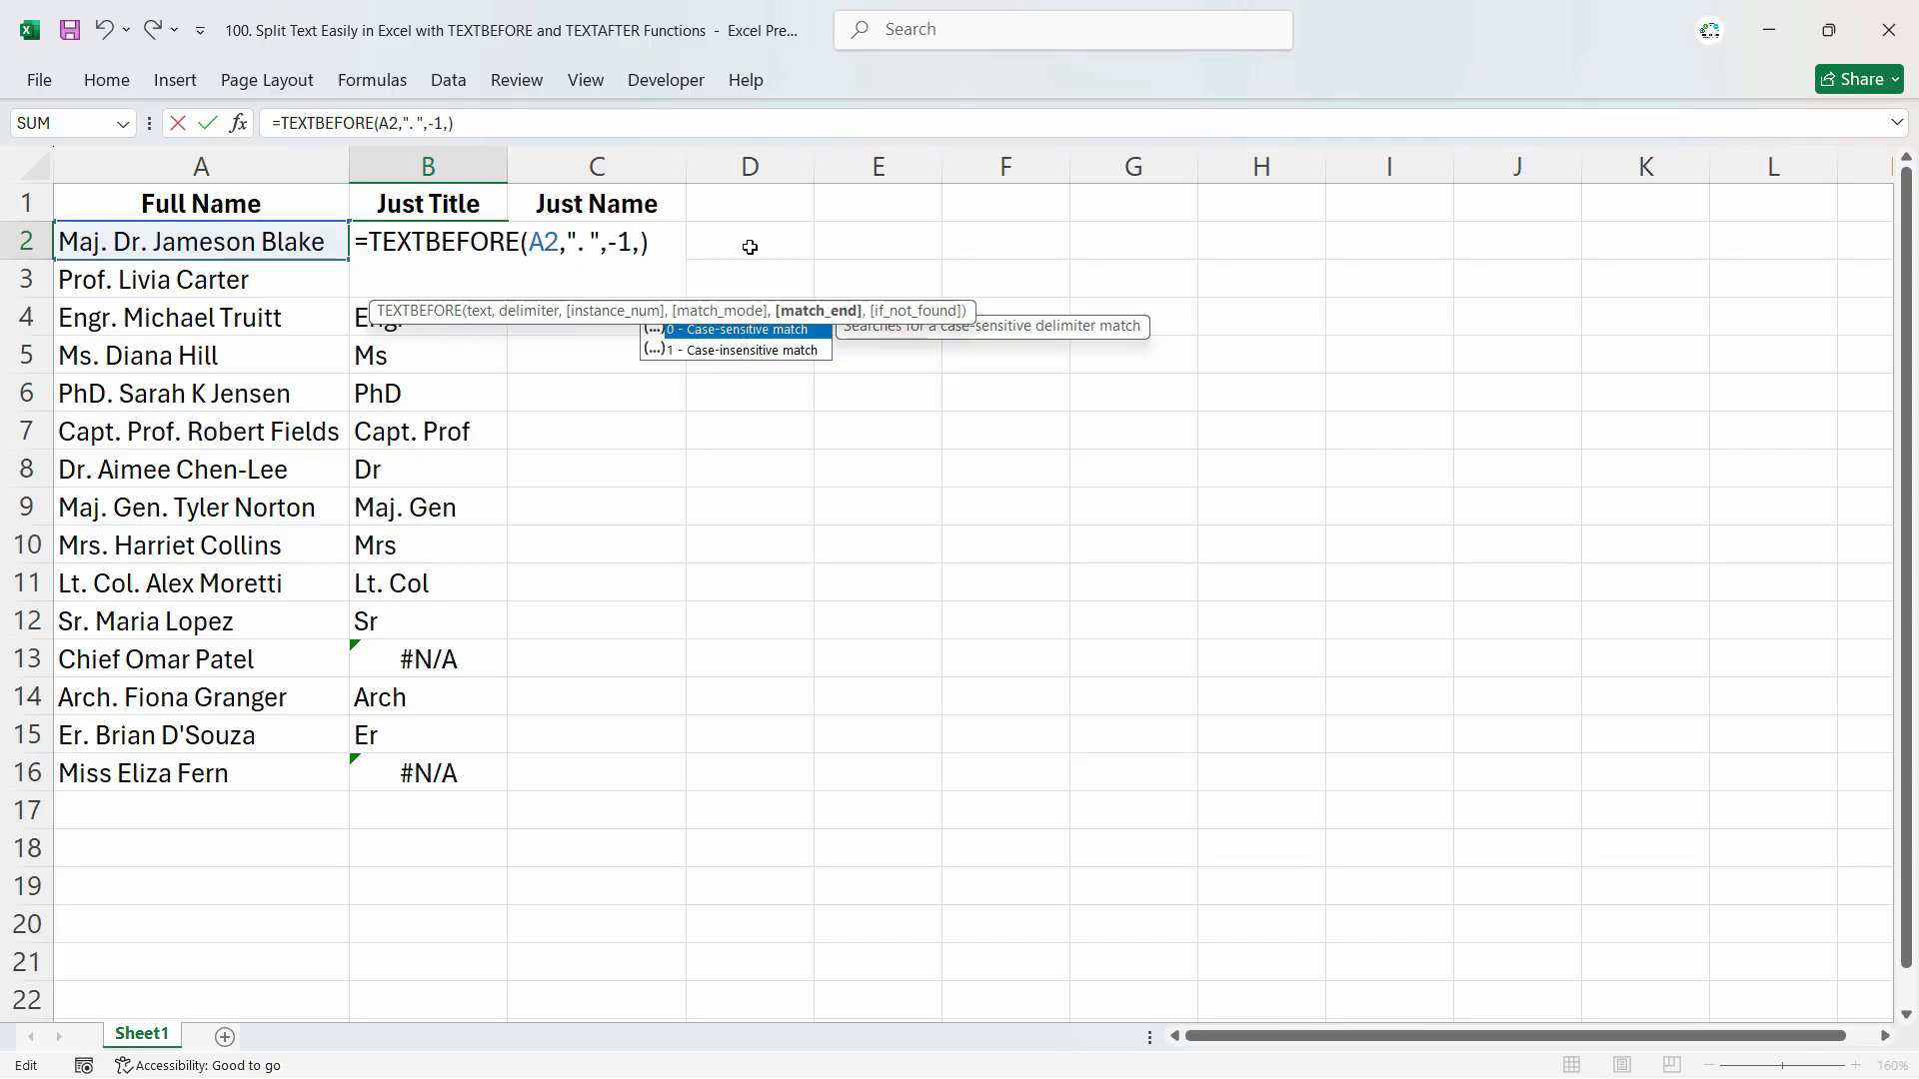
{"action": "left_click", "coordinate": [765, 359]}
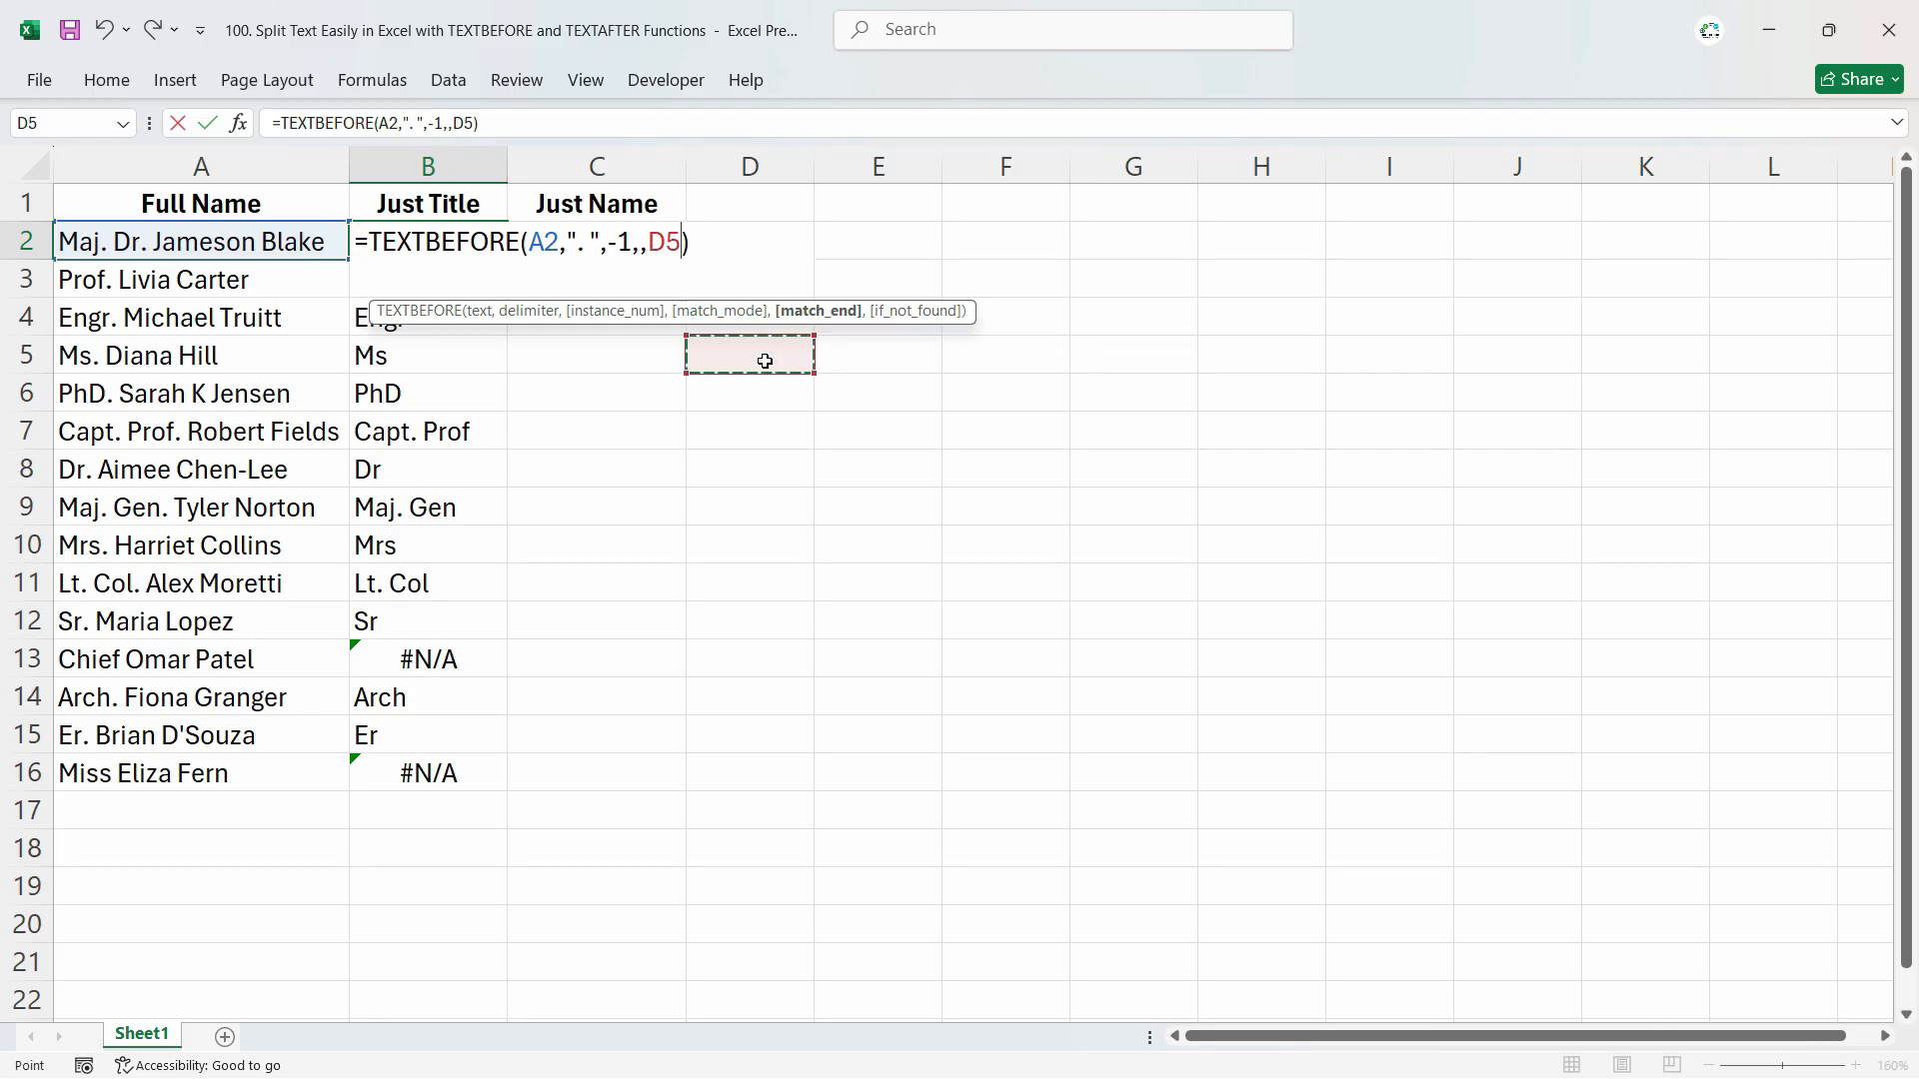
{"action": "key", "text": "BackSpace"}
{"action": "key", "text": "BackSpace"}
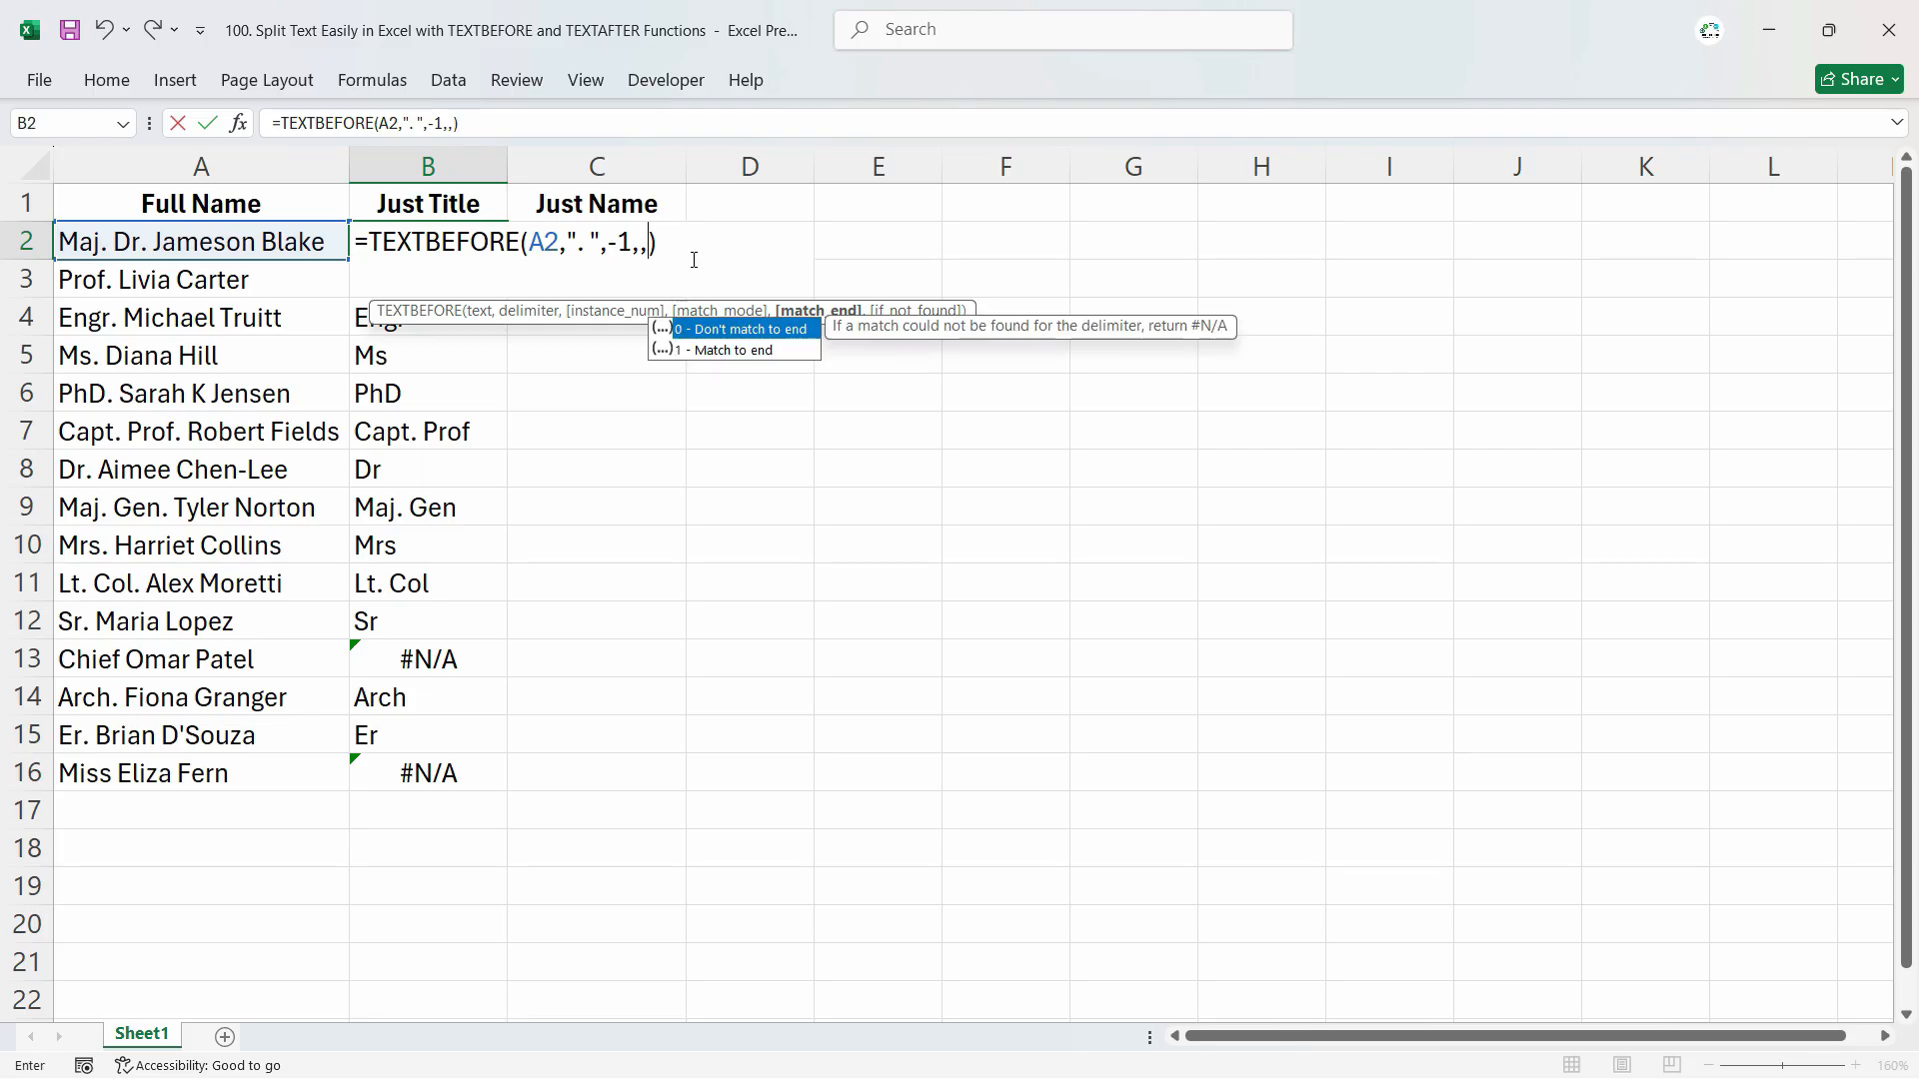
{"action": "double_click", "coordinate": [775, 340]}
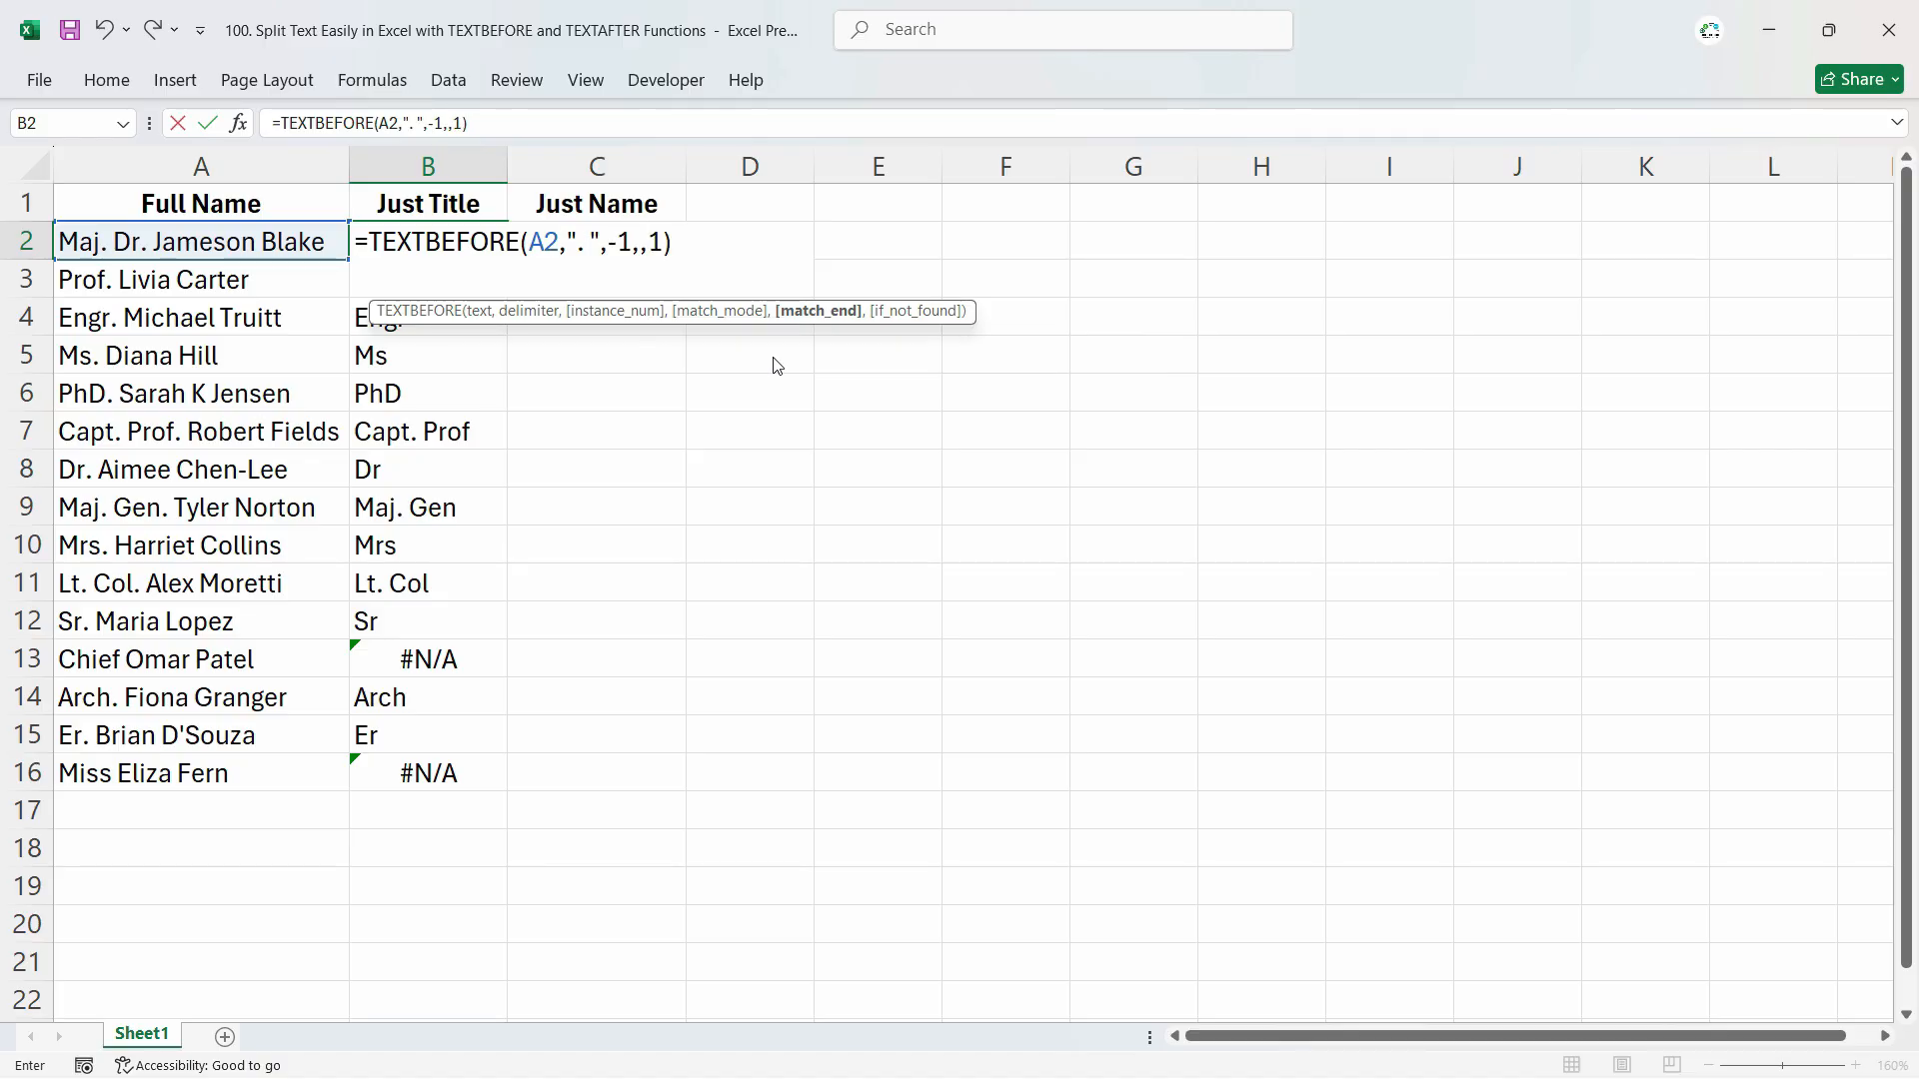
{"action": "key", "text": "ctrl+Return"}
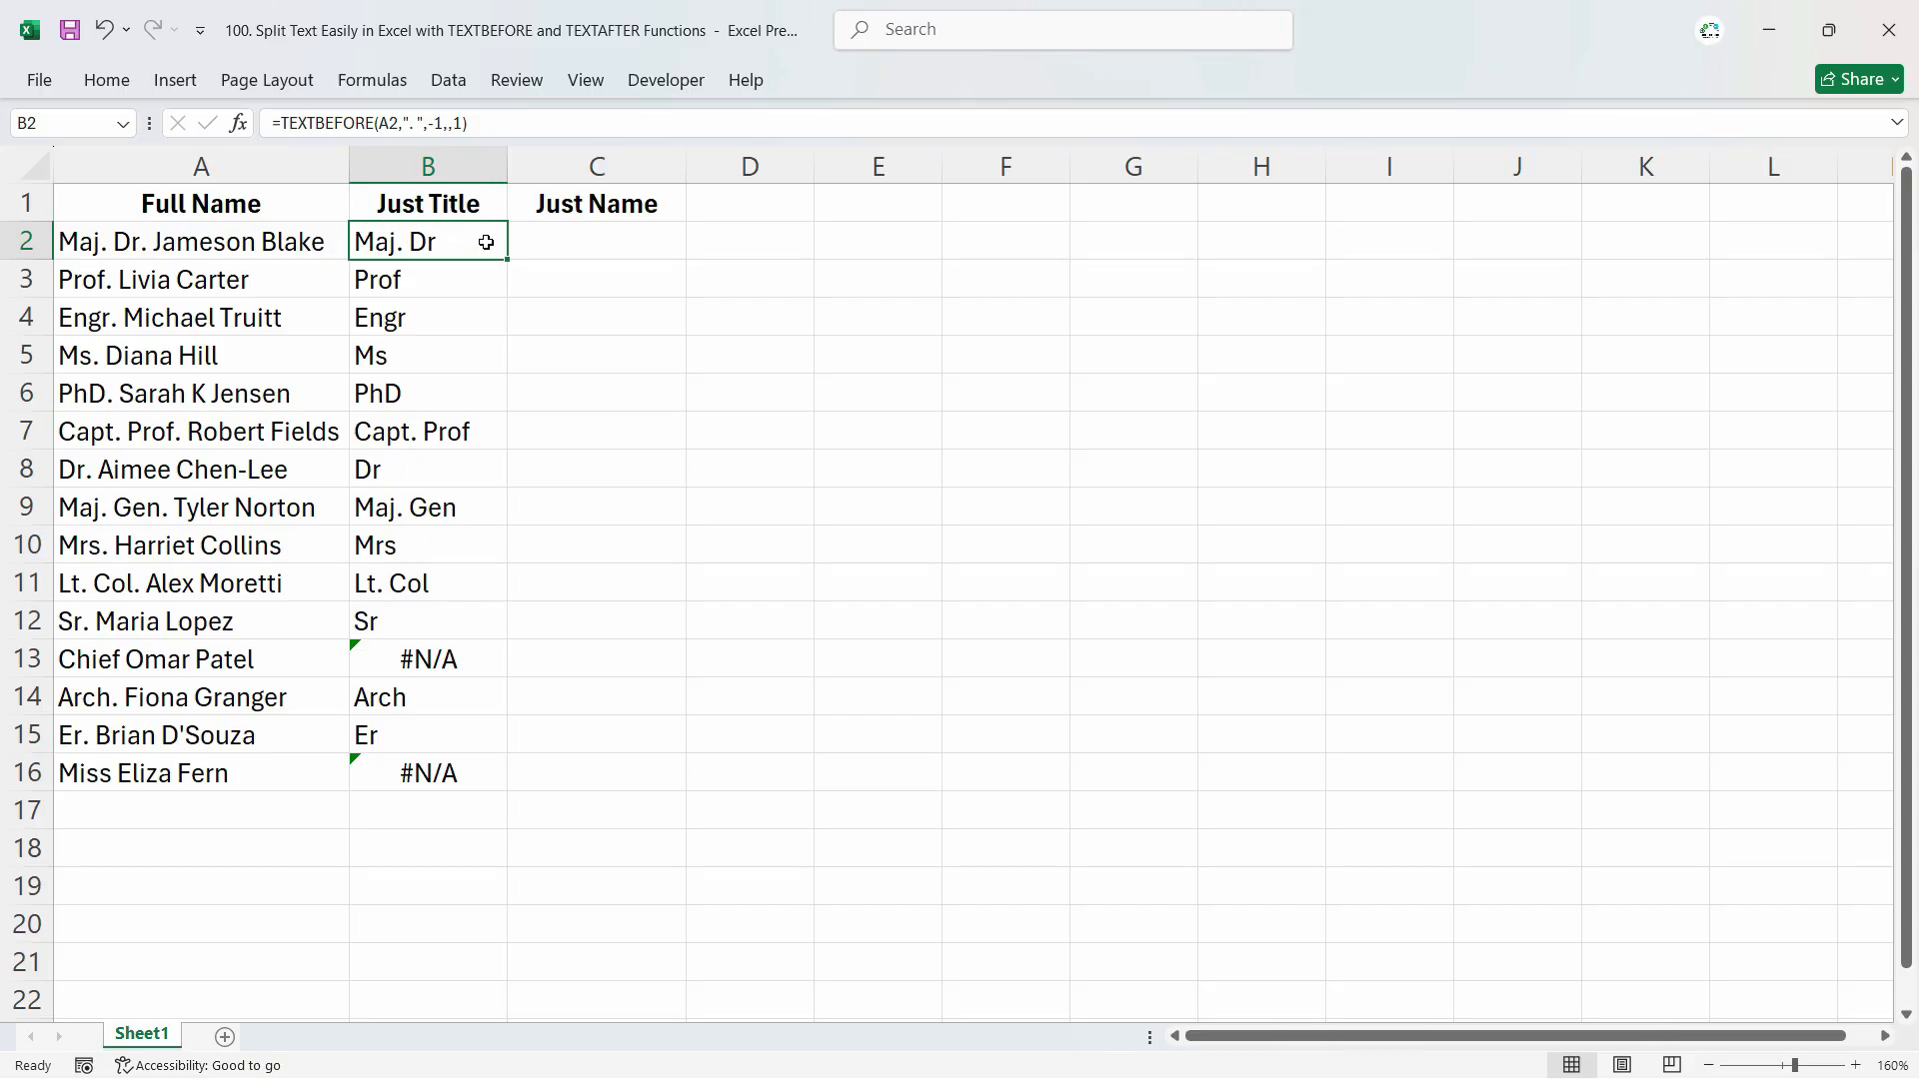
Step: Fill the updated TEXTBEFORE formula from B2 down to B16
{"action": "double_click", "coordinate": [486, 241]}
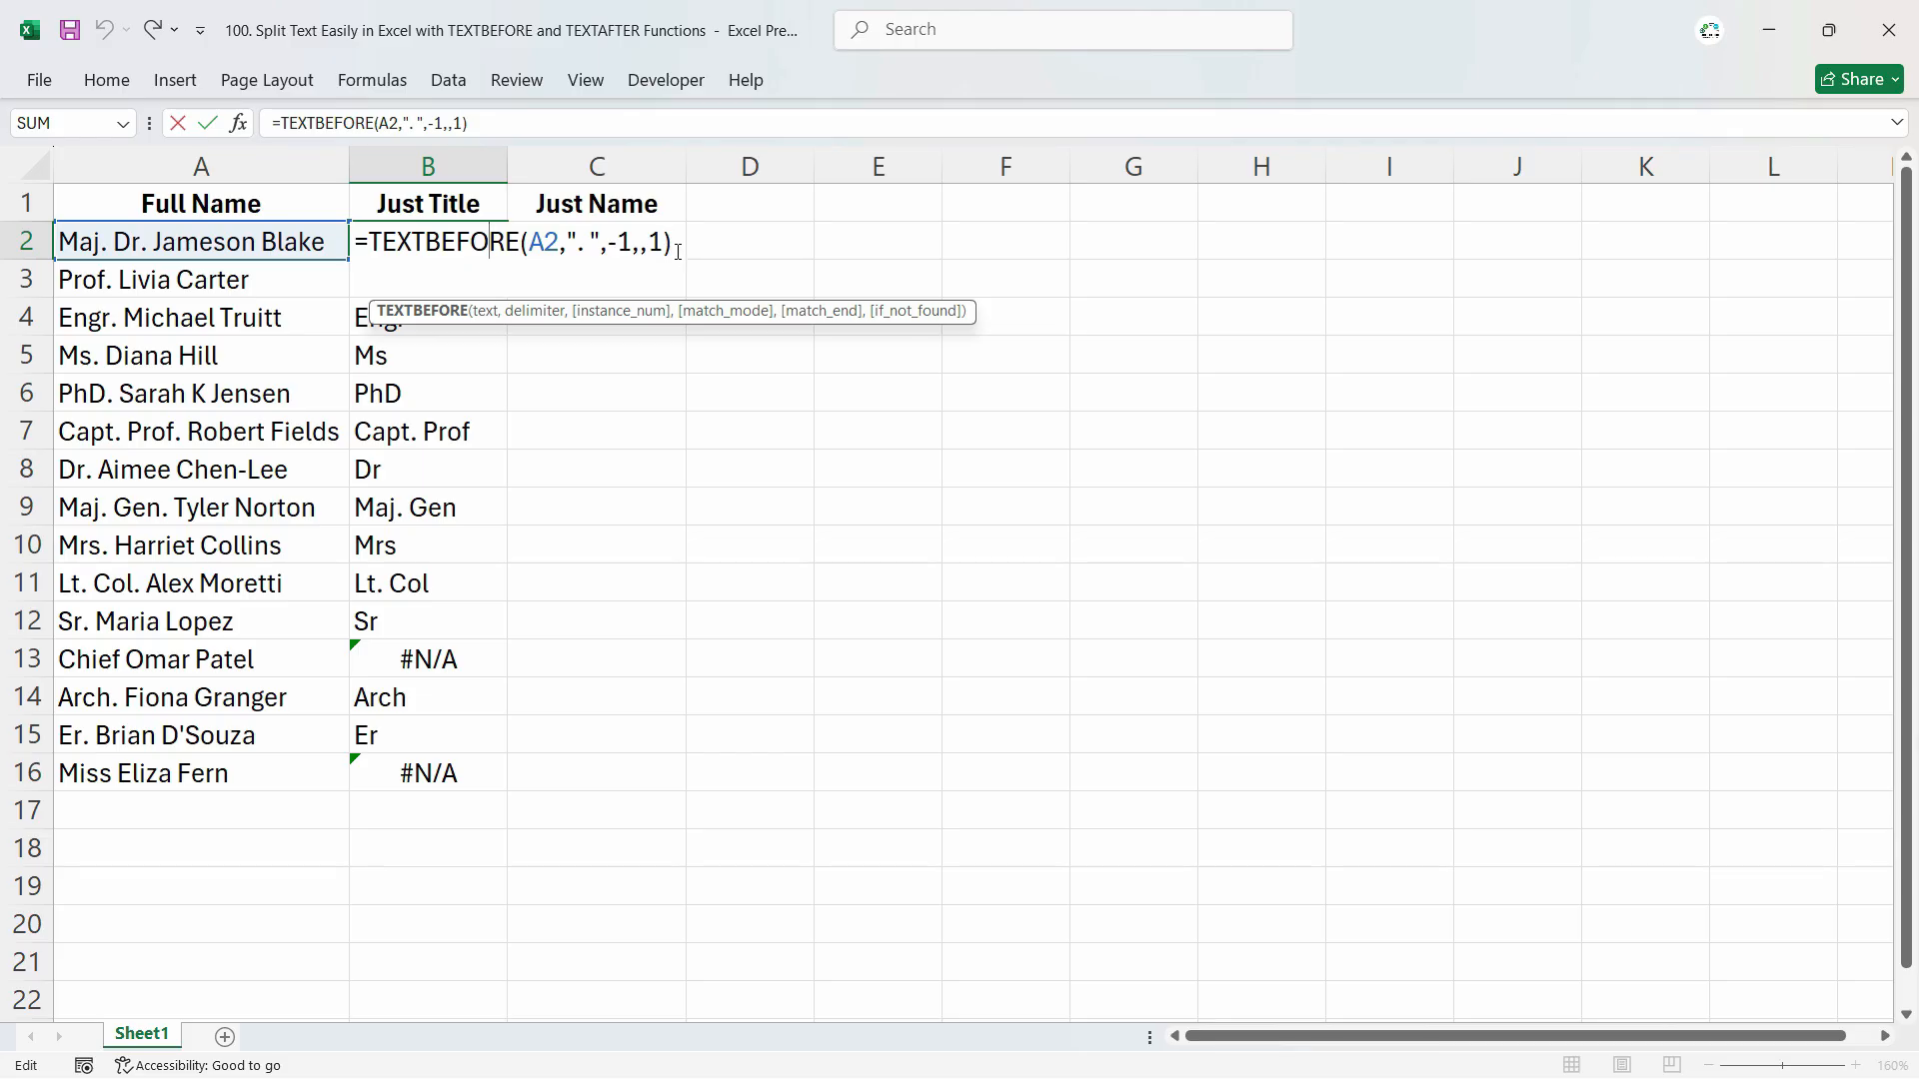
{"action": "key", "text": "Tab"}
{"action": "left_click", "coordinate": [486, 249]}
{"action": "double_click", "coordinate": [506, 261]}
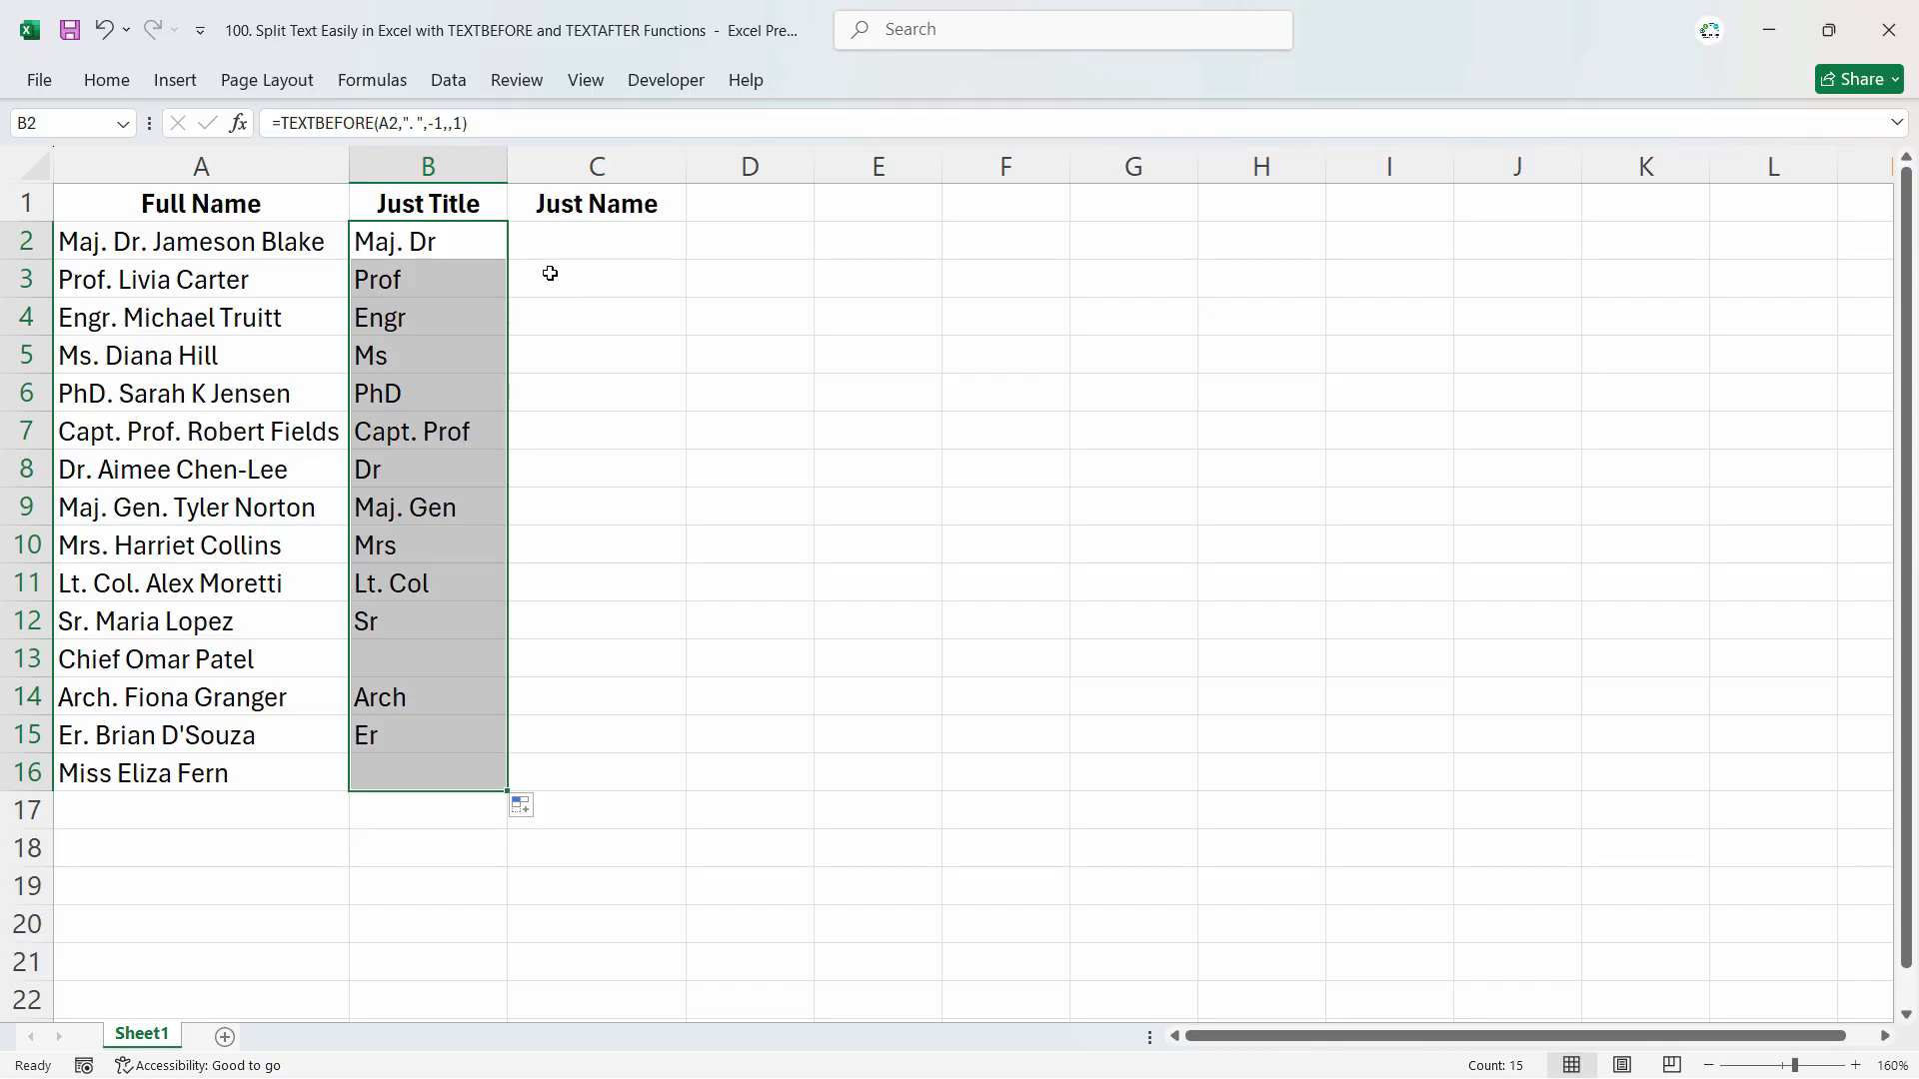
Step: Insert the titles "Dr. Prof." after "Mrs." in the full name in A10 and check the result in B10
{"action": "left_click", "coordinate": [130, 549]}
{"action": "double_click", "coordinate": [115, 544]}
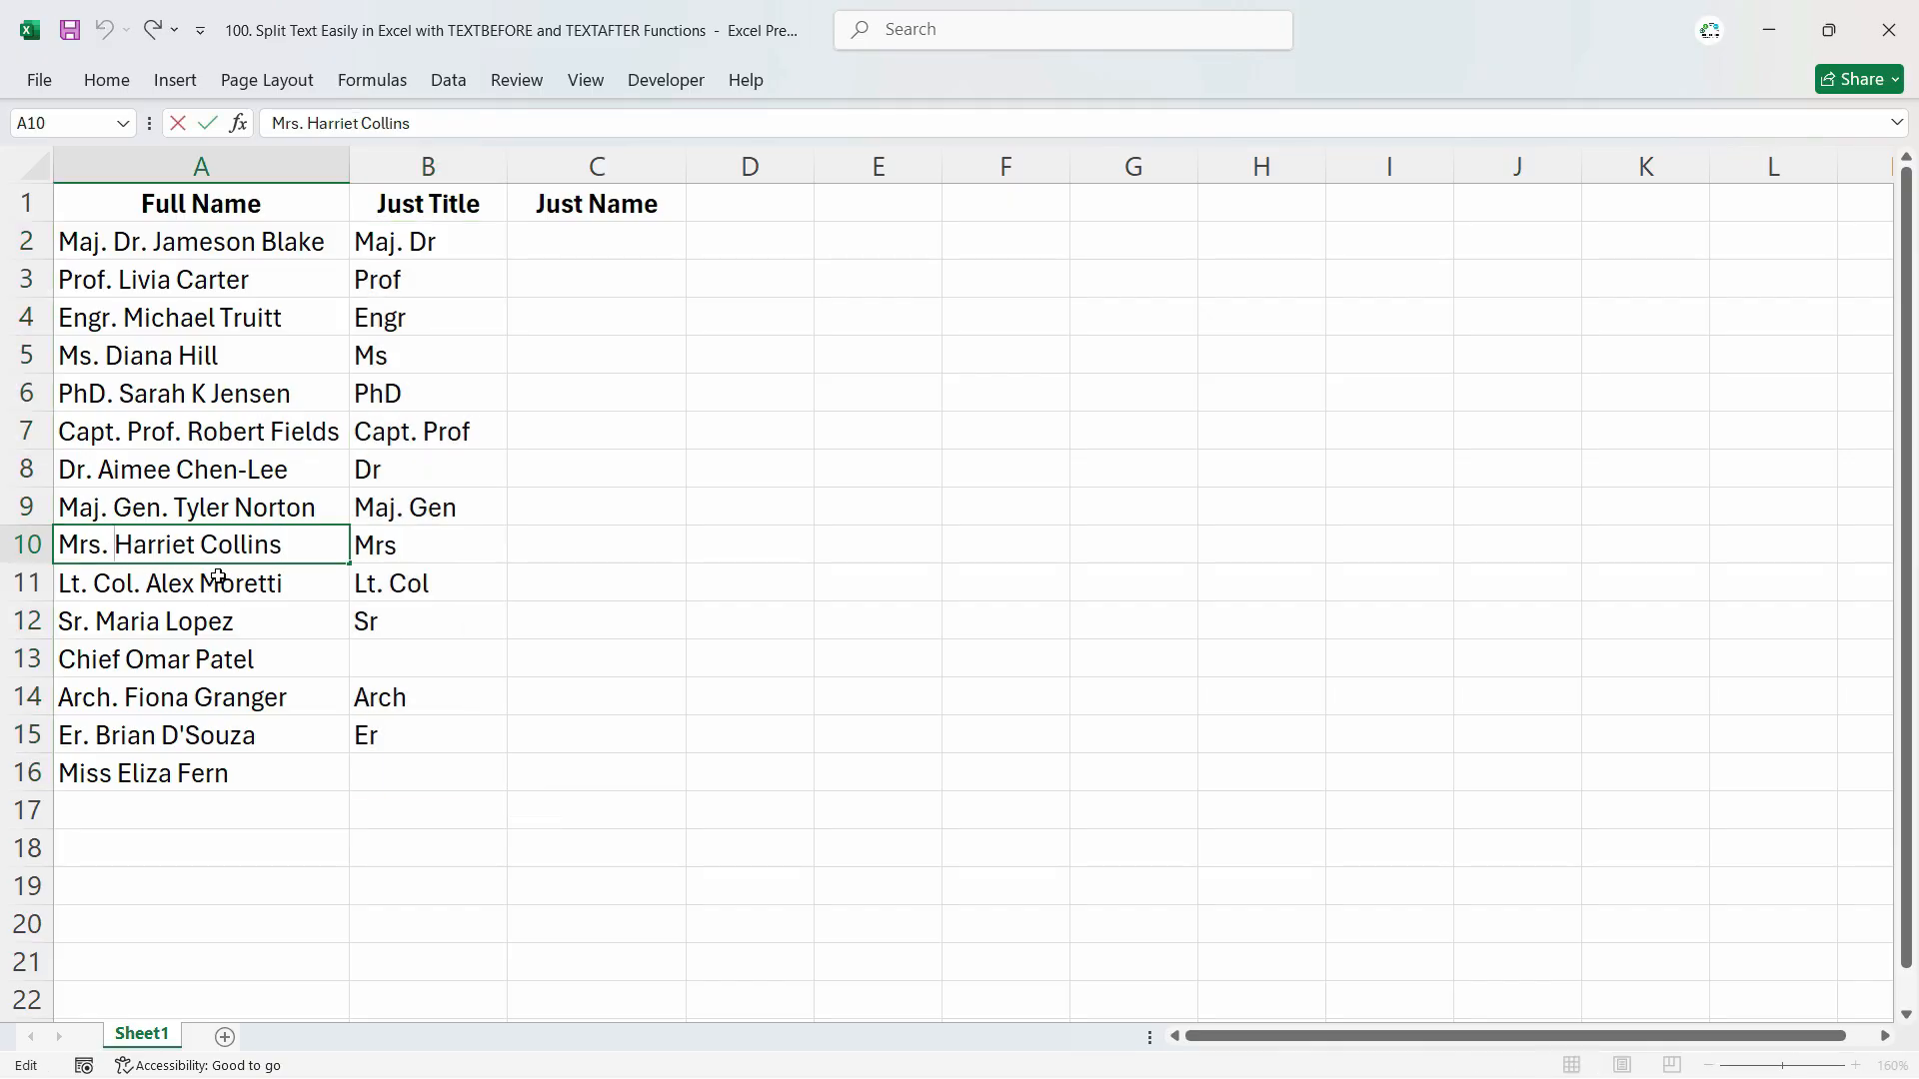
{"action": "type", "text": "Dr"}
{"action": "type", "text": ". Prof."}
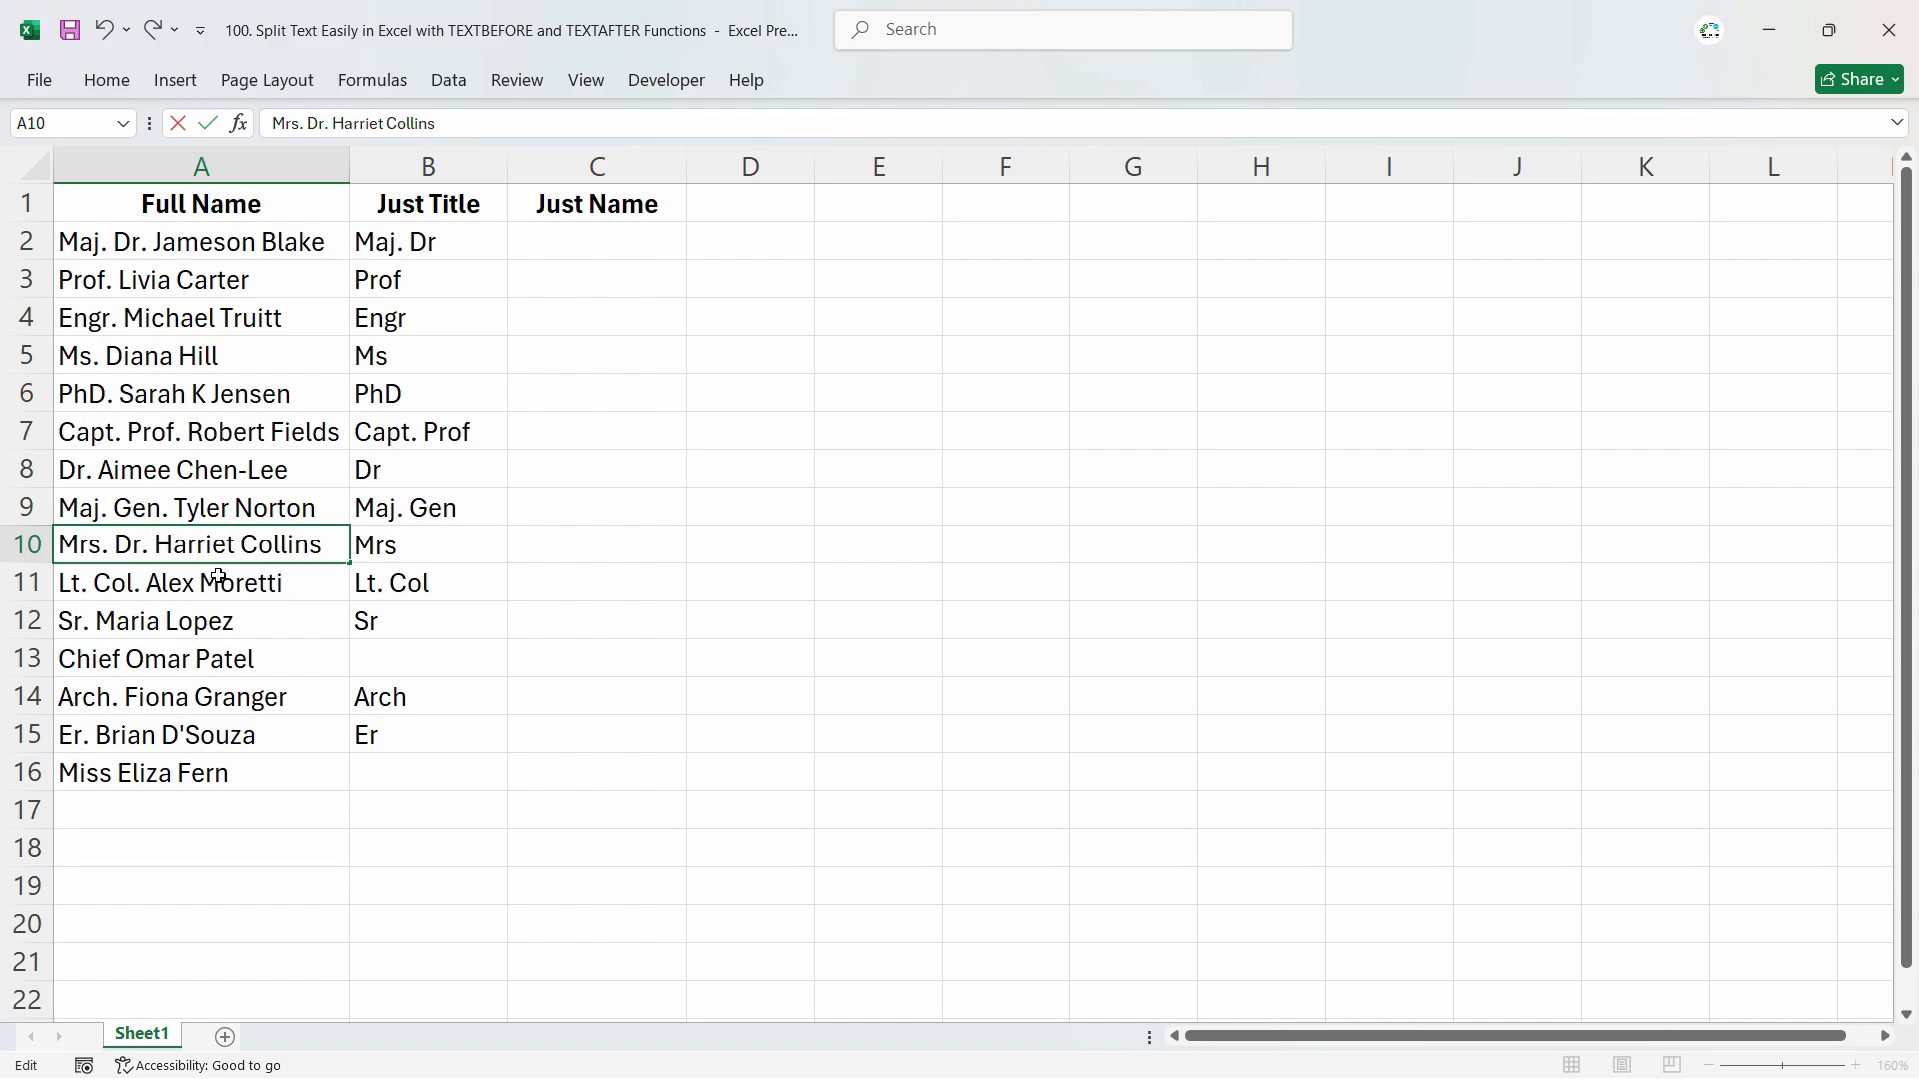
{"action": "key", "text": "Return"}
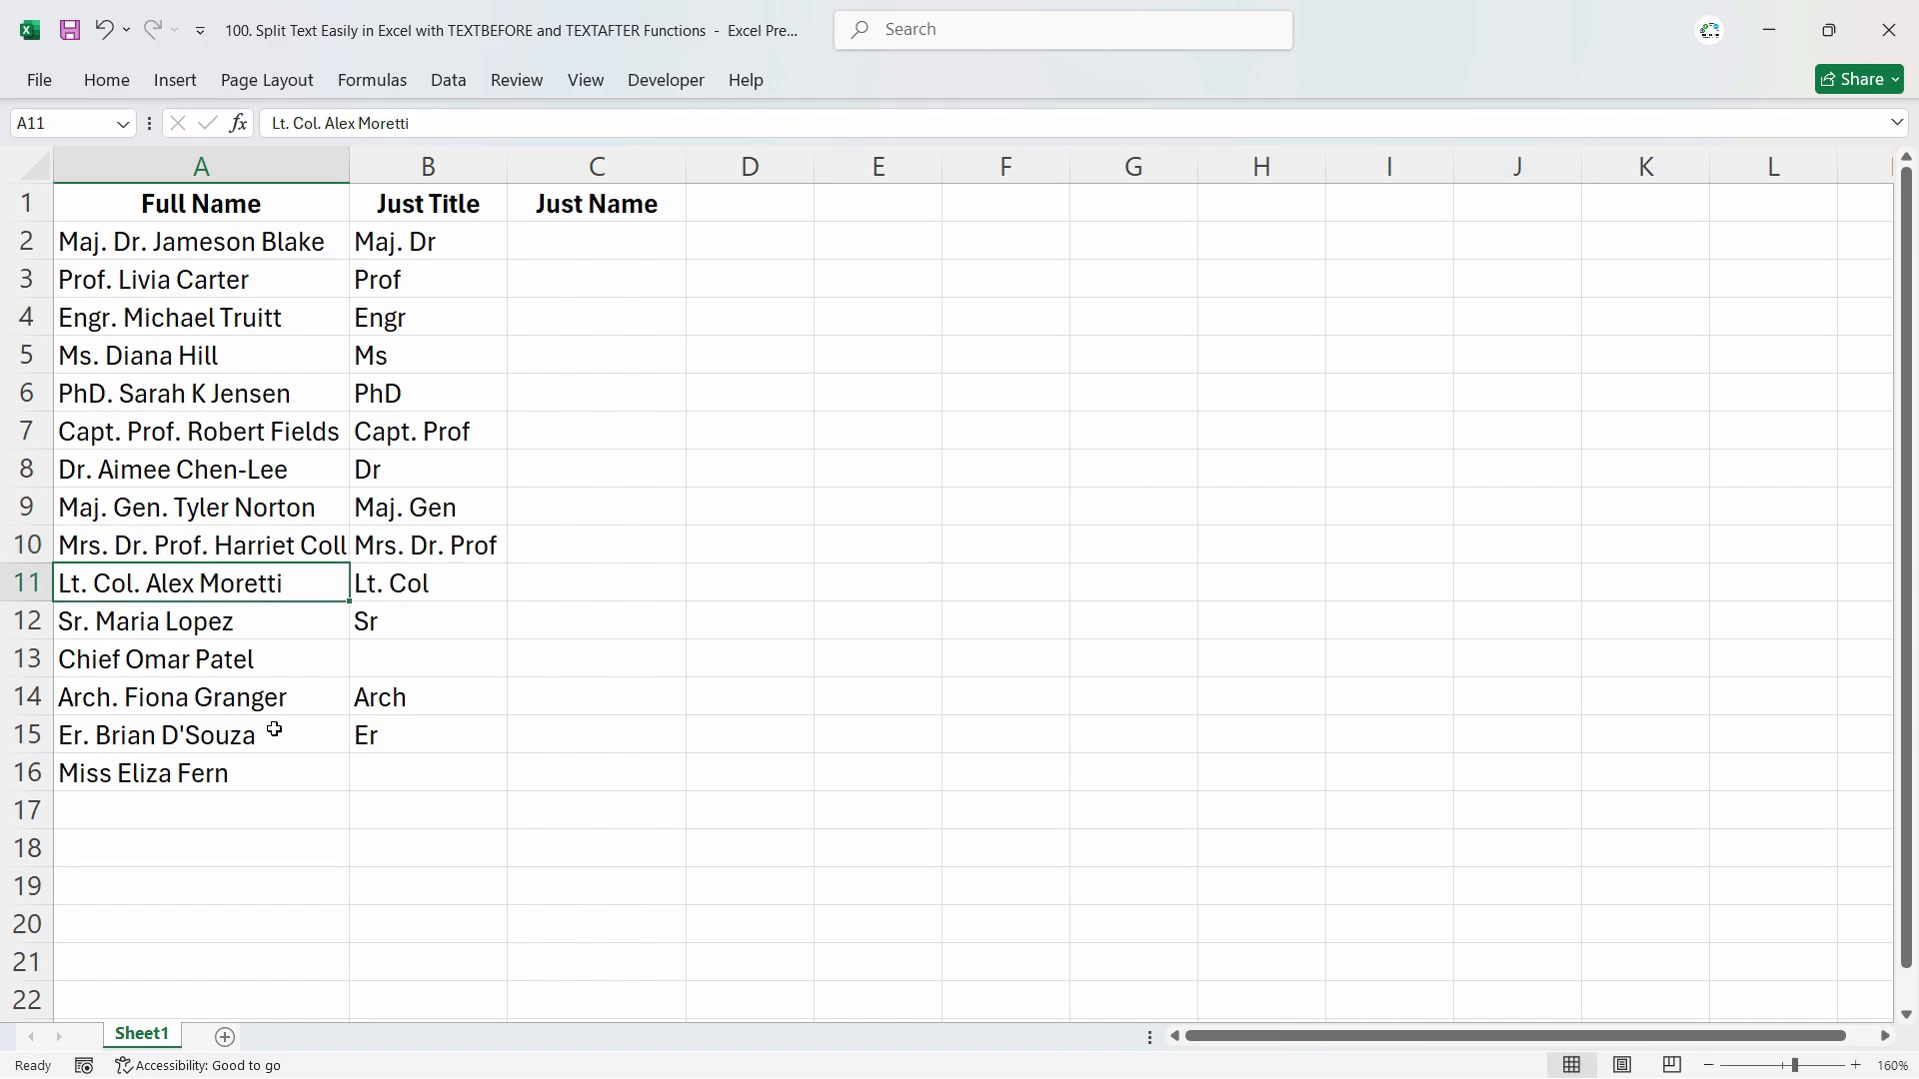
{"action": "left_click", "coordinate": [378, 539]}
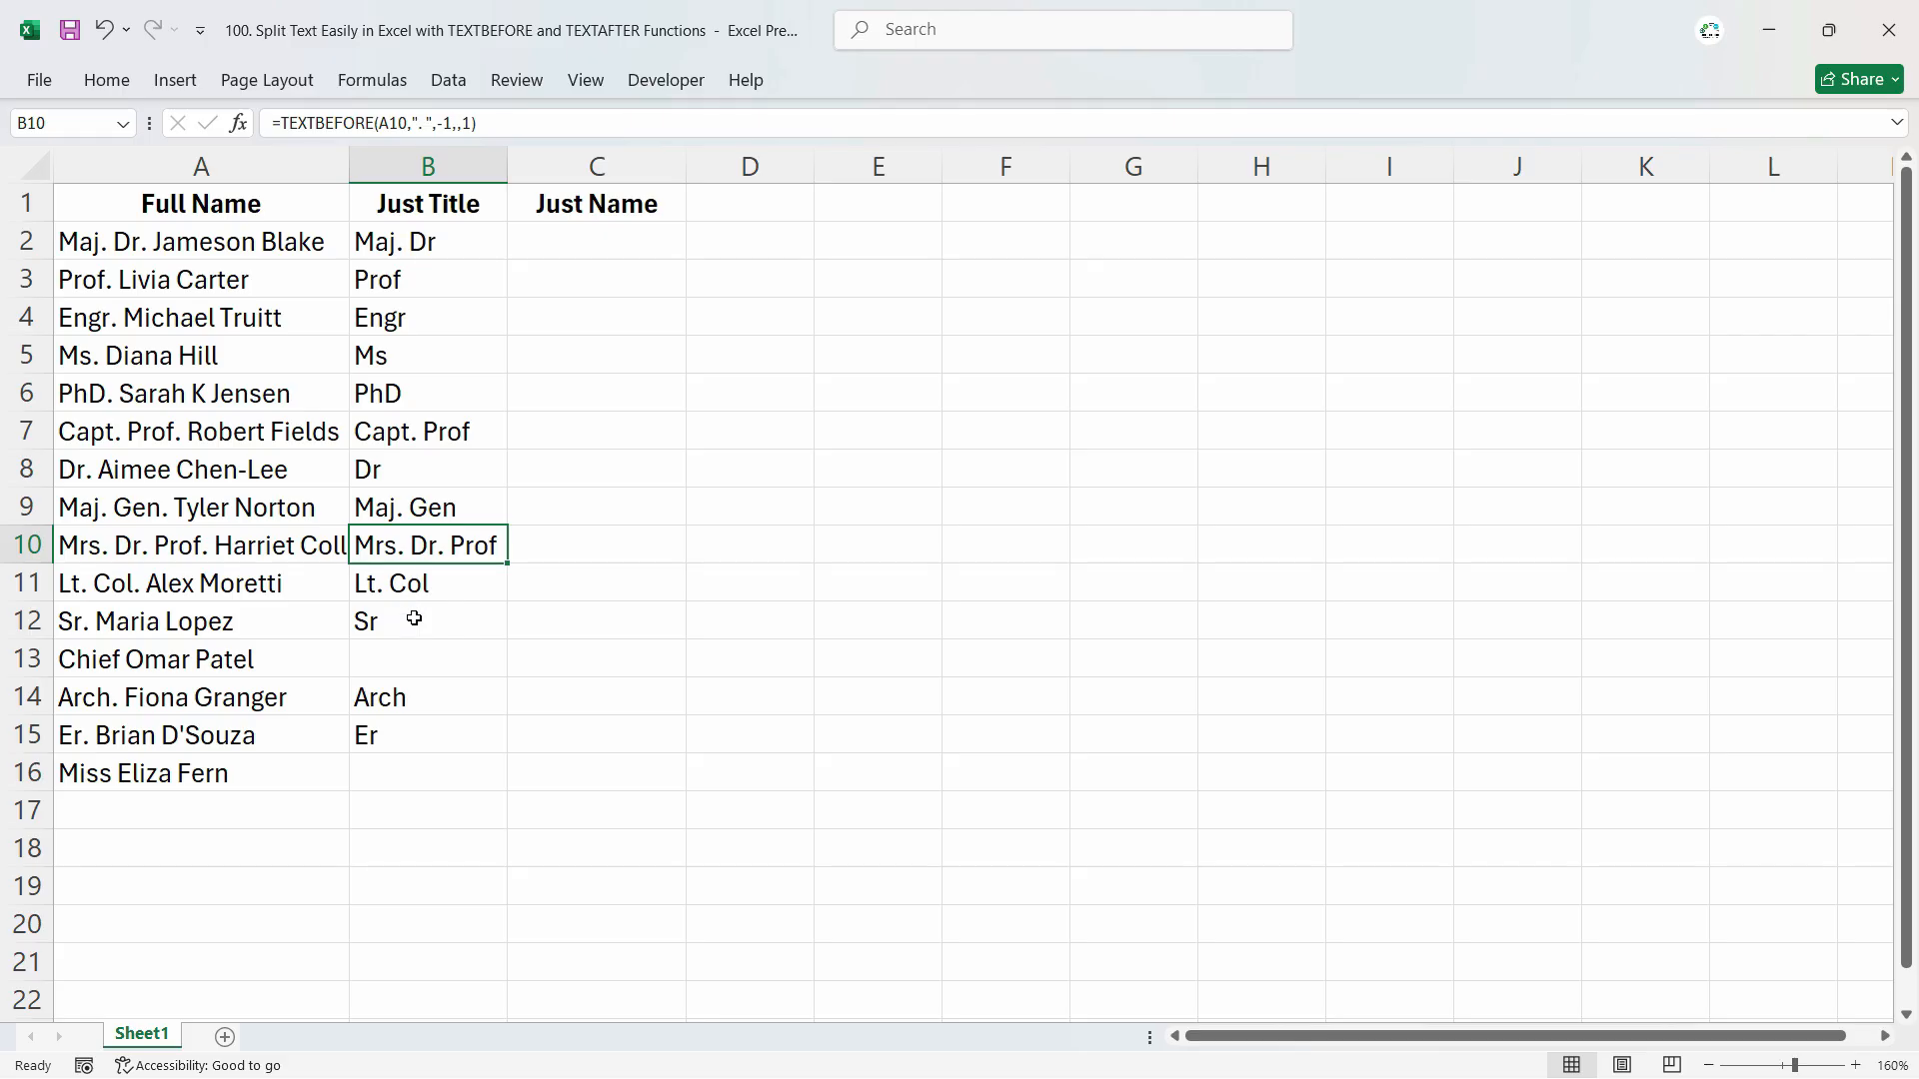
Step: Add a period after "Miss" in A16 and check the title in B16
{"action": "double_click", "coordinate": [113, 772]}
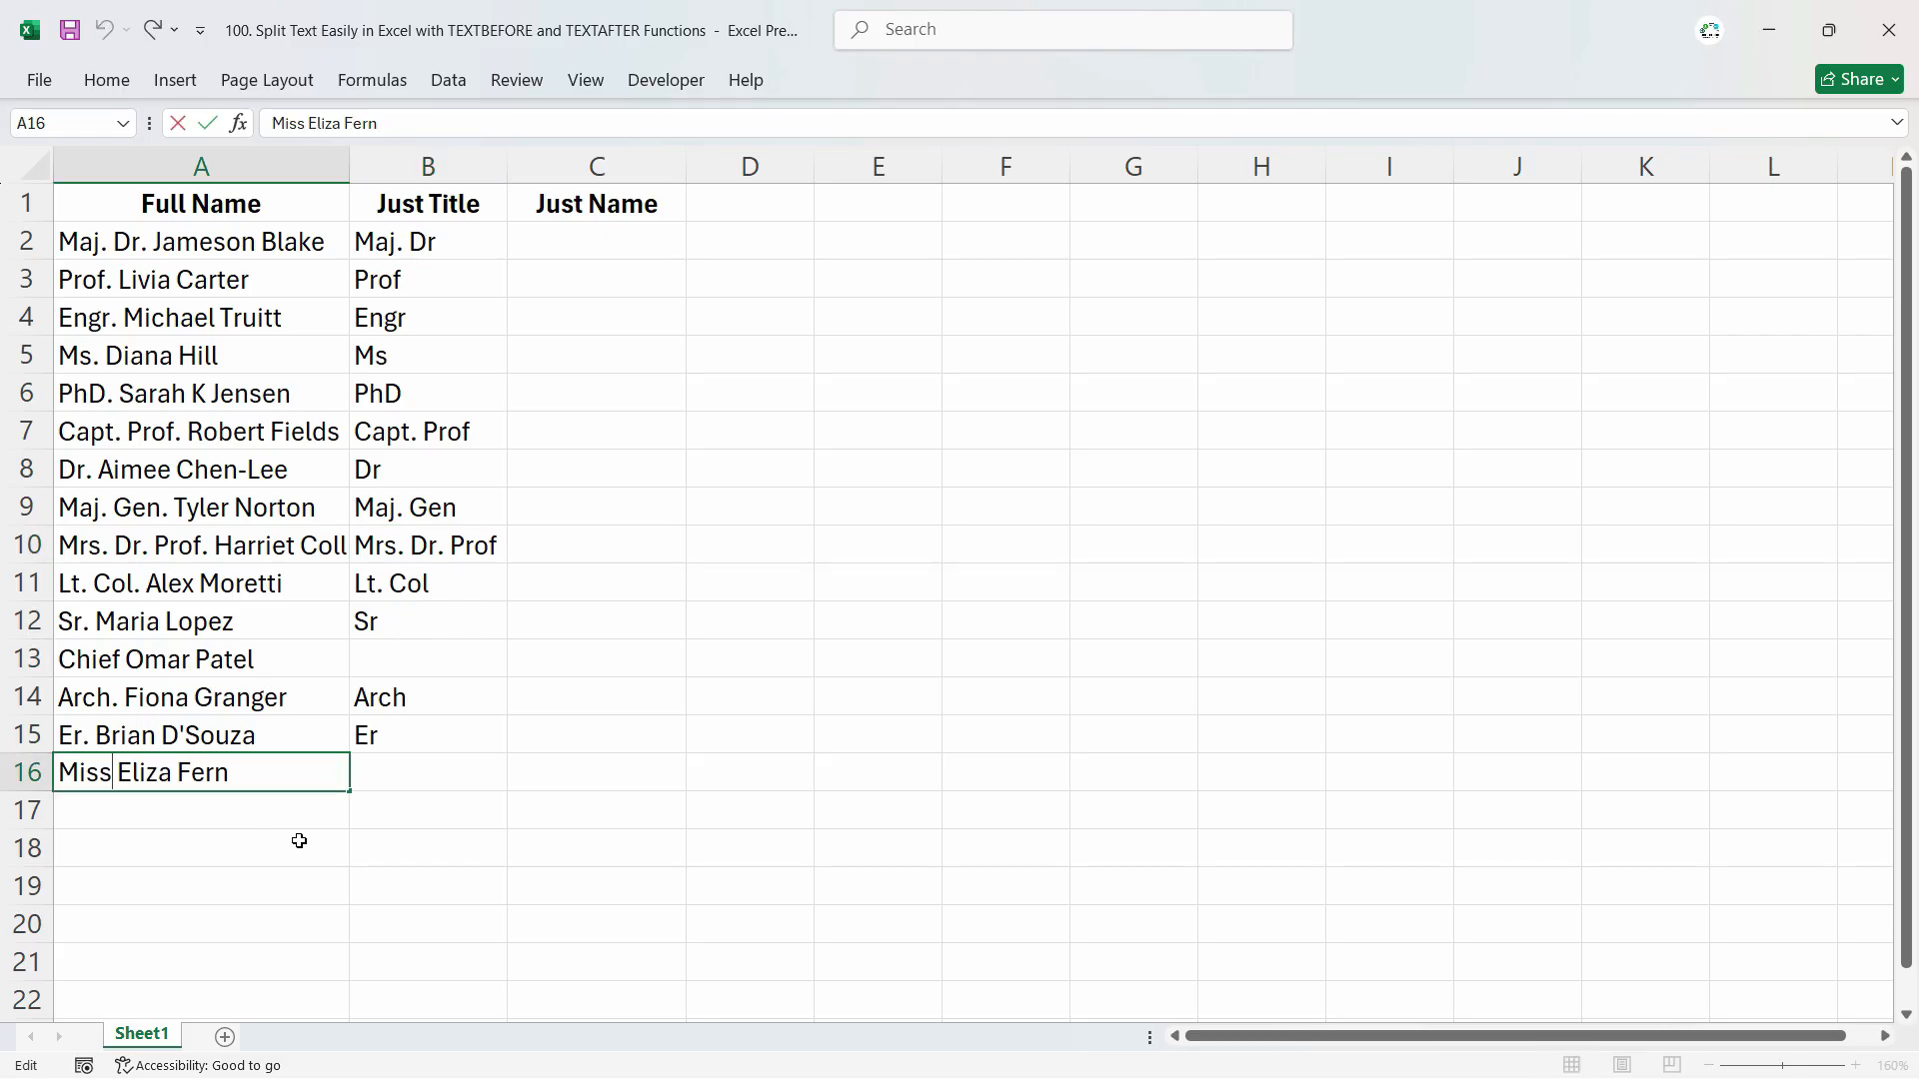
{"action": "type", "text": "."}
{"action": "key", "text": "Return"}
{"action": "left_click", "coordinate": [443, 772]}
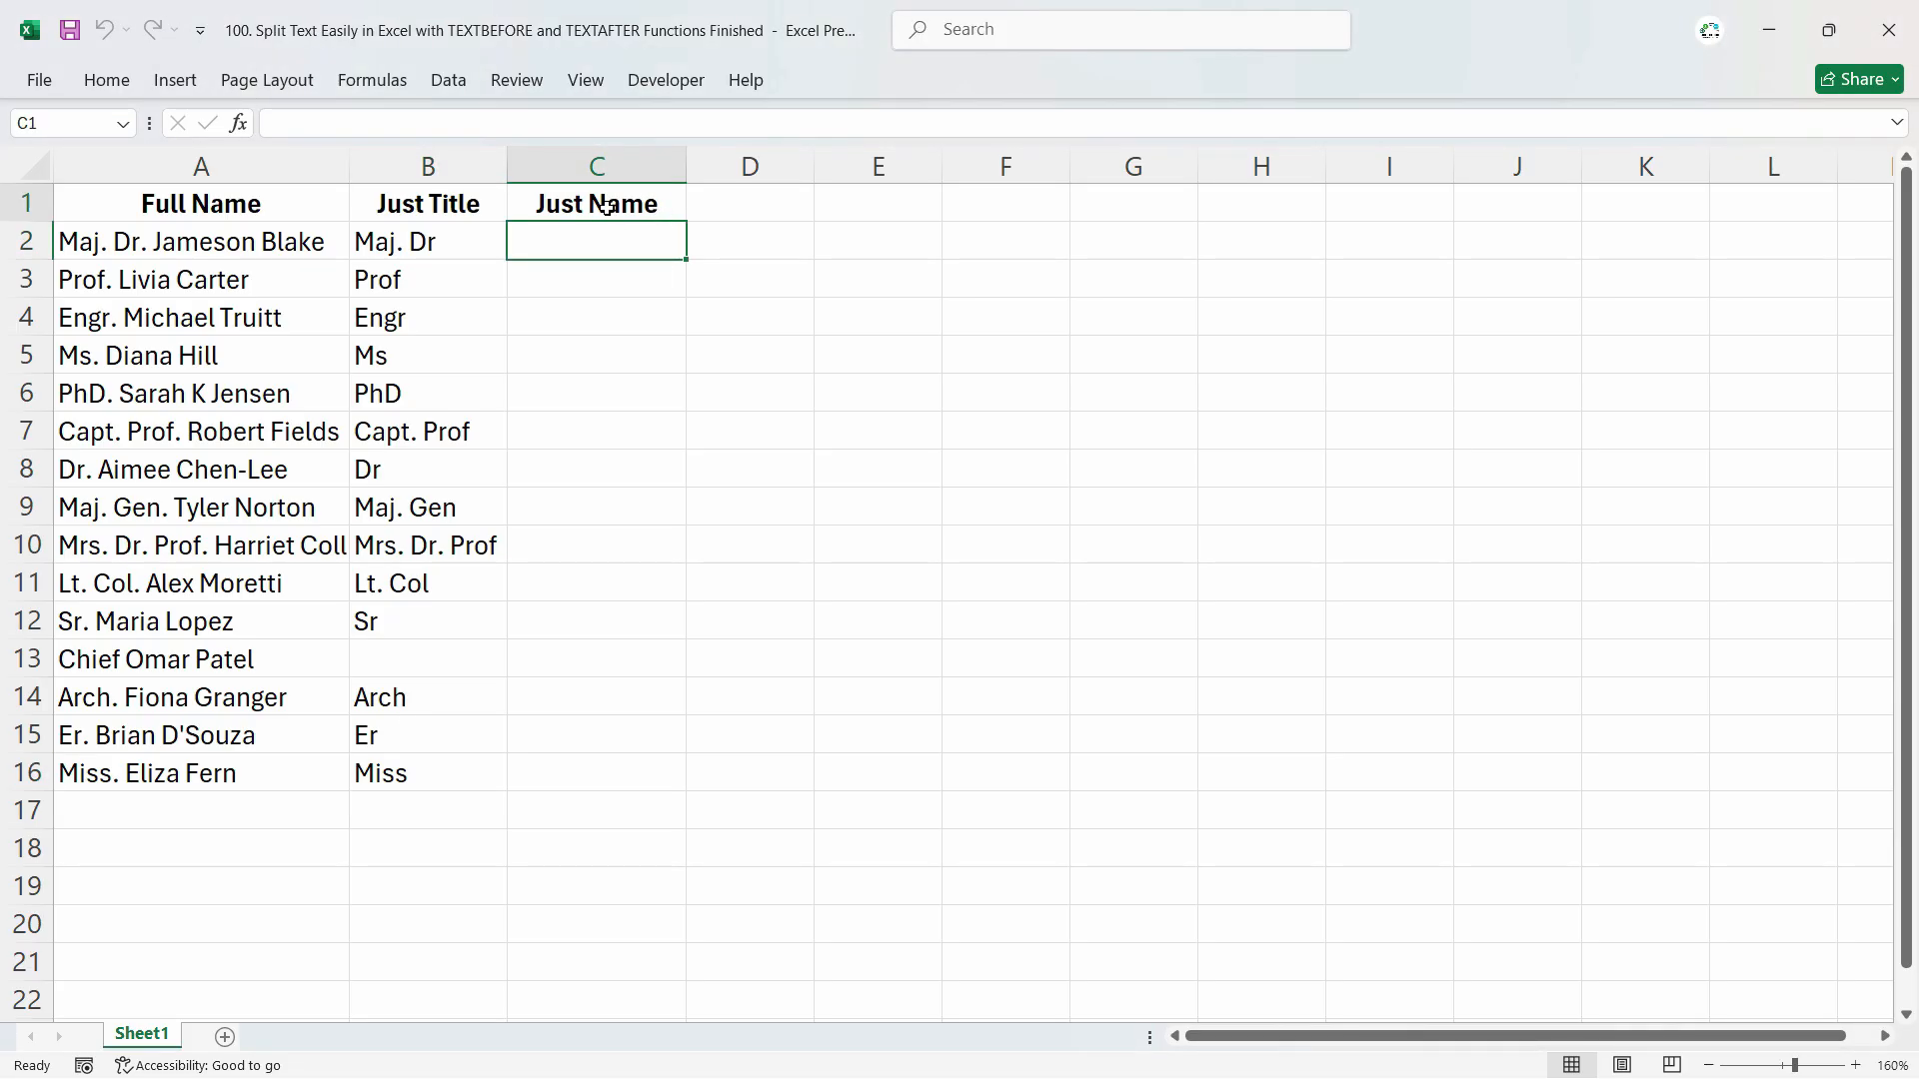
Step: Enter the formula =TEXTAFTER(A2,". ",-1) in C2 to extract the name after the last title
{"action": "left_click", "coordinate": [609, 214]}
{"action": "left_click", "coordinate": [621, 244]}
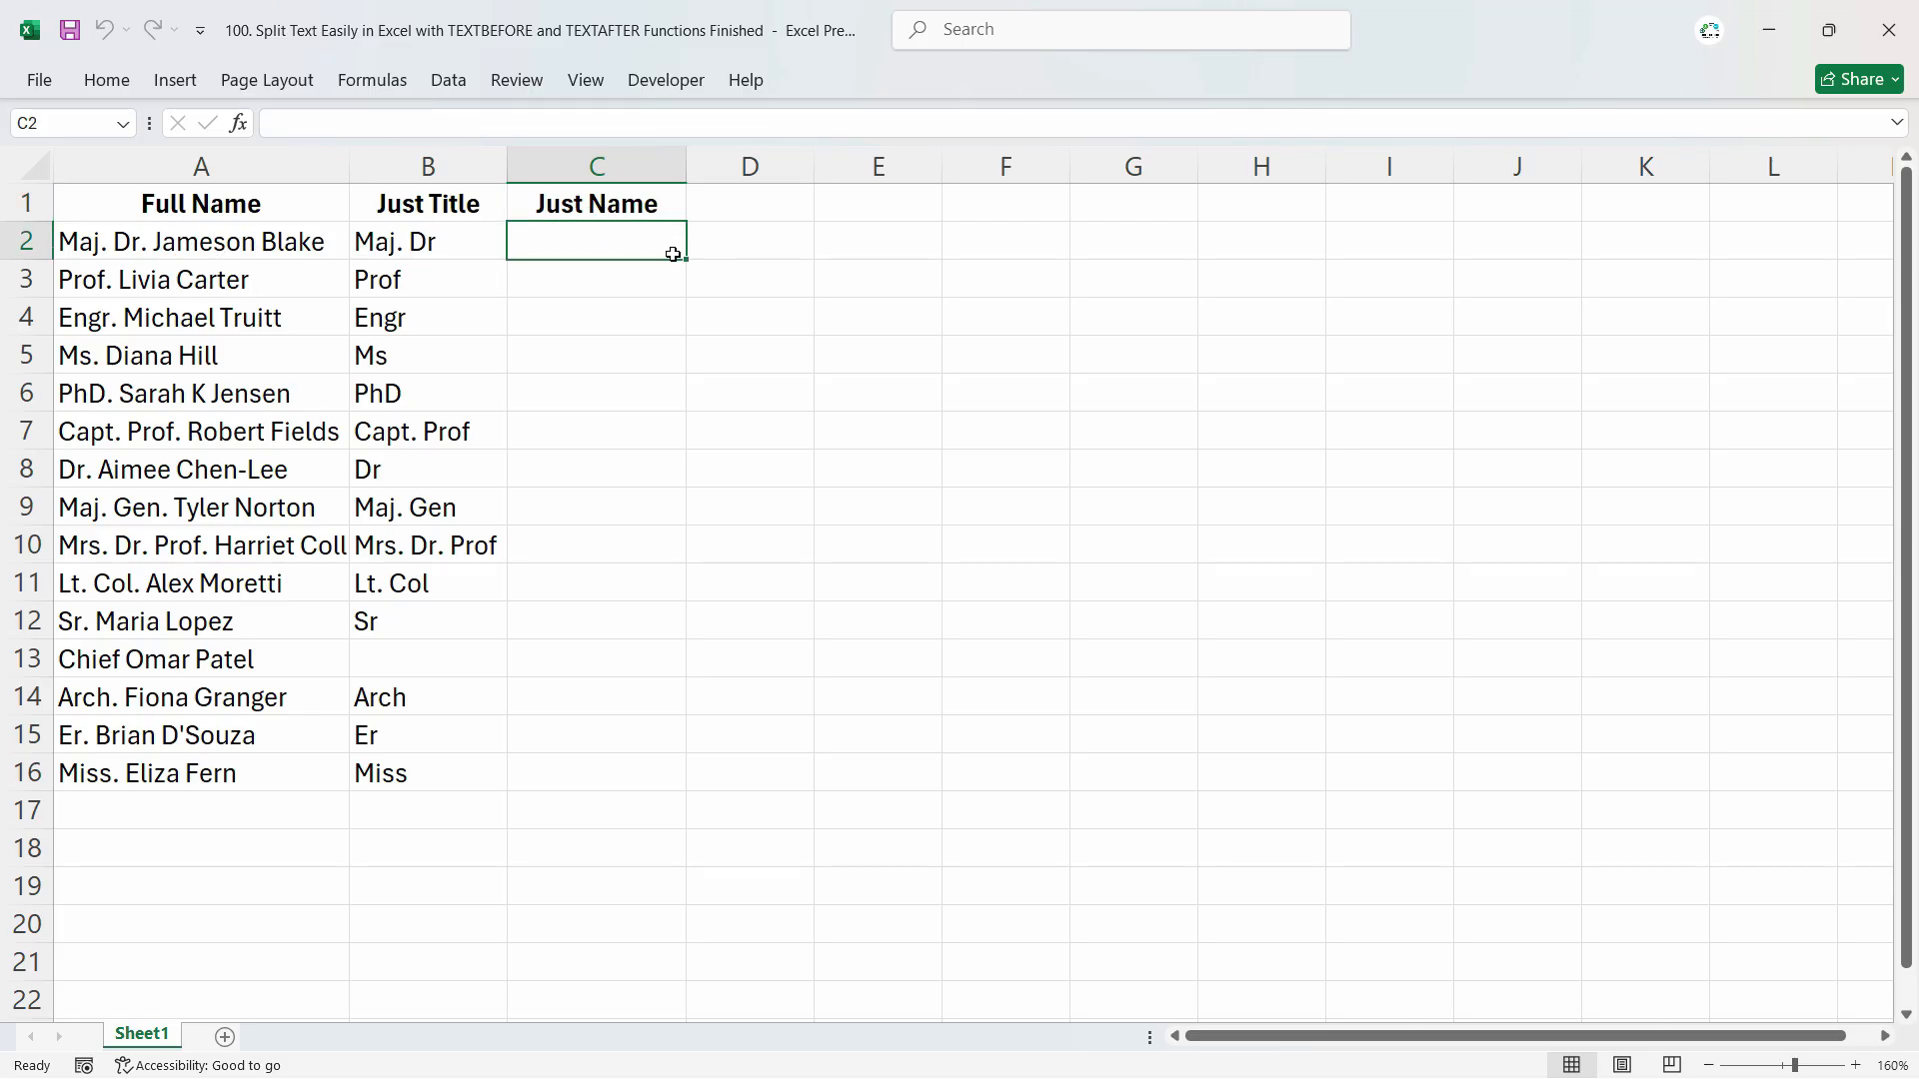
{"action": "type", "text": "=t"}
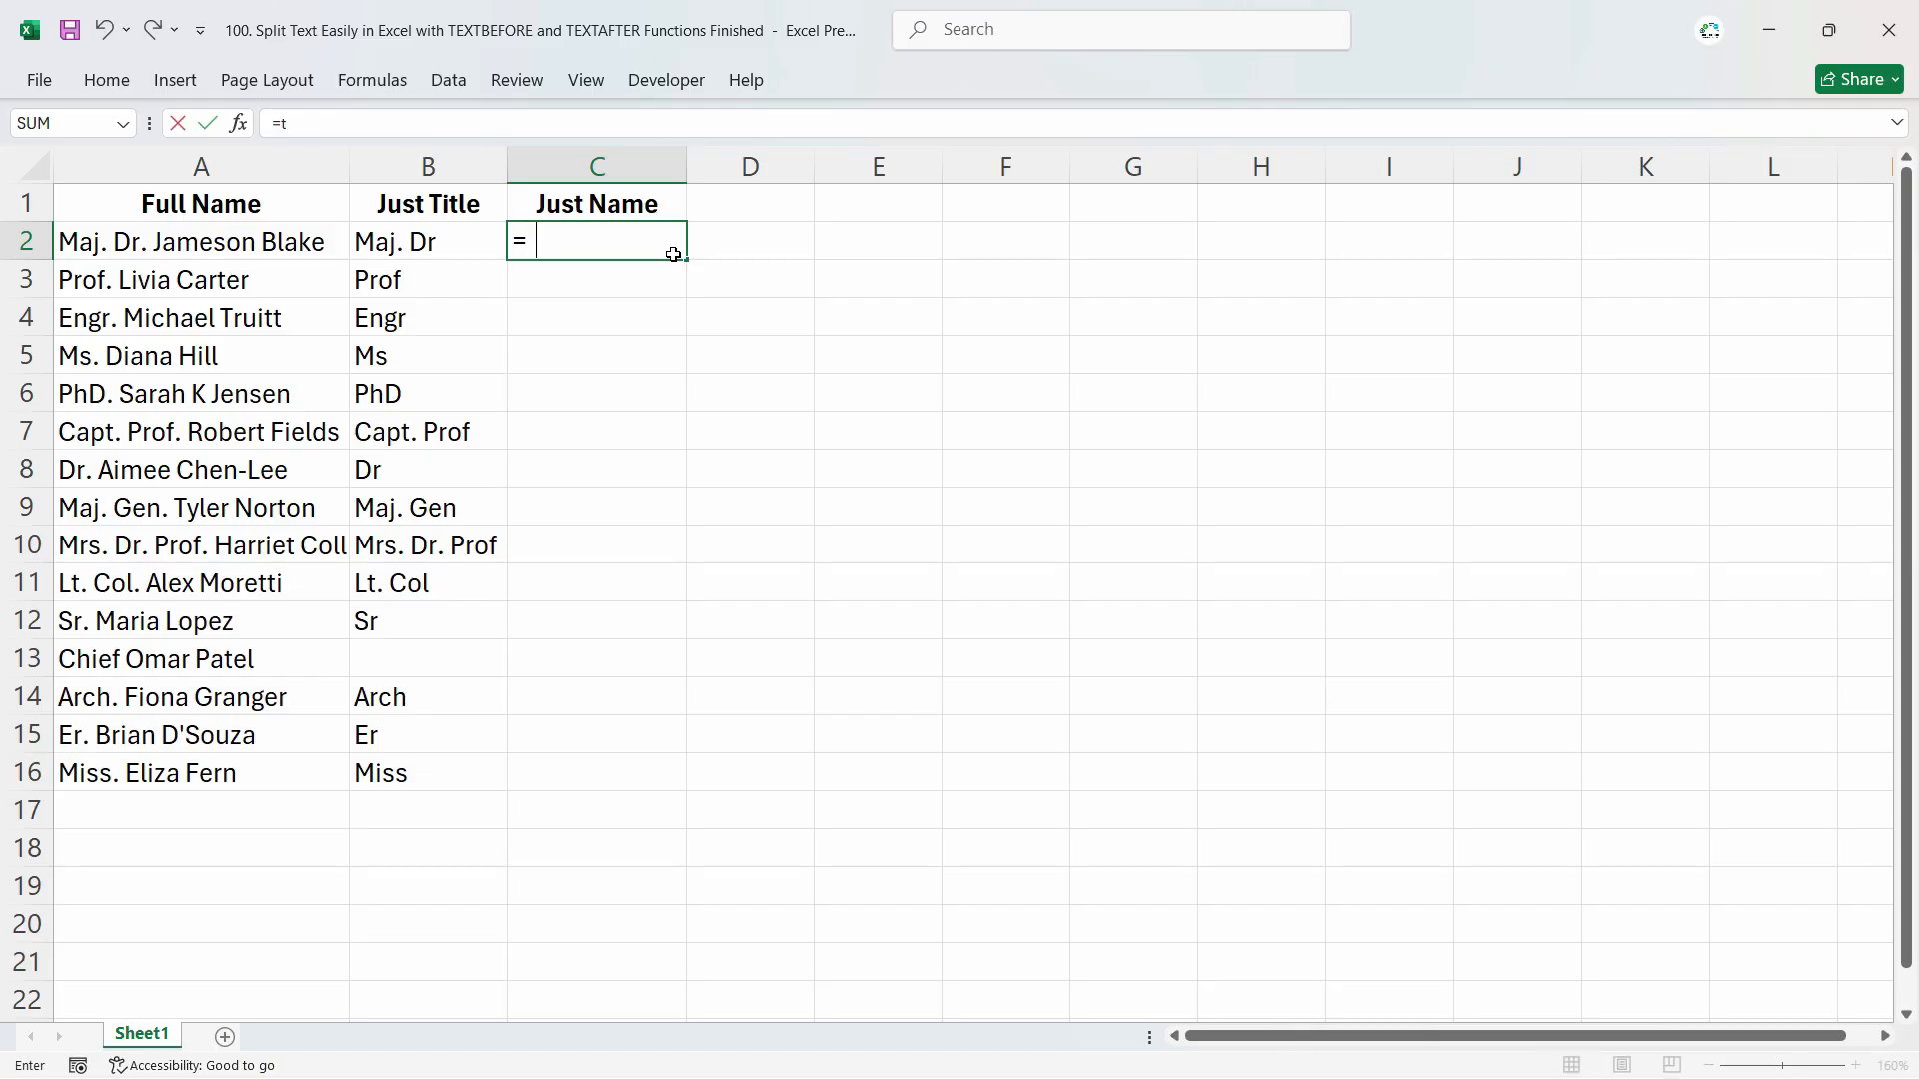
{"action": "type", "text": "ext"}
{"action": "key", "text": "Down"}
{"action": "key", "text": "Tab"}
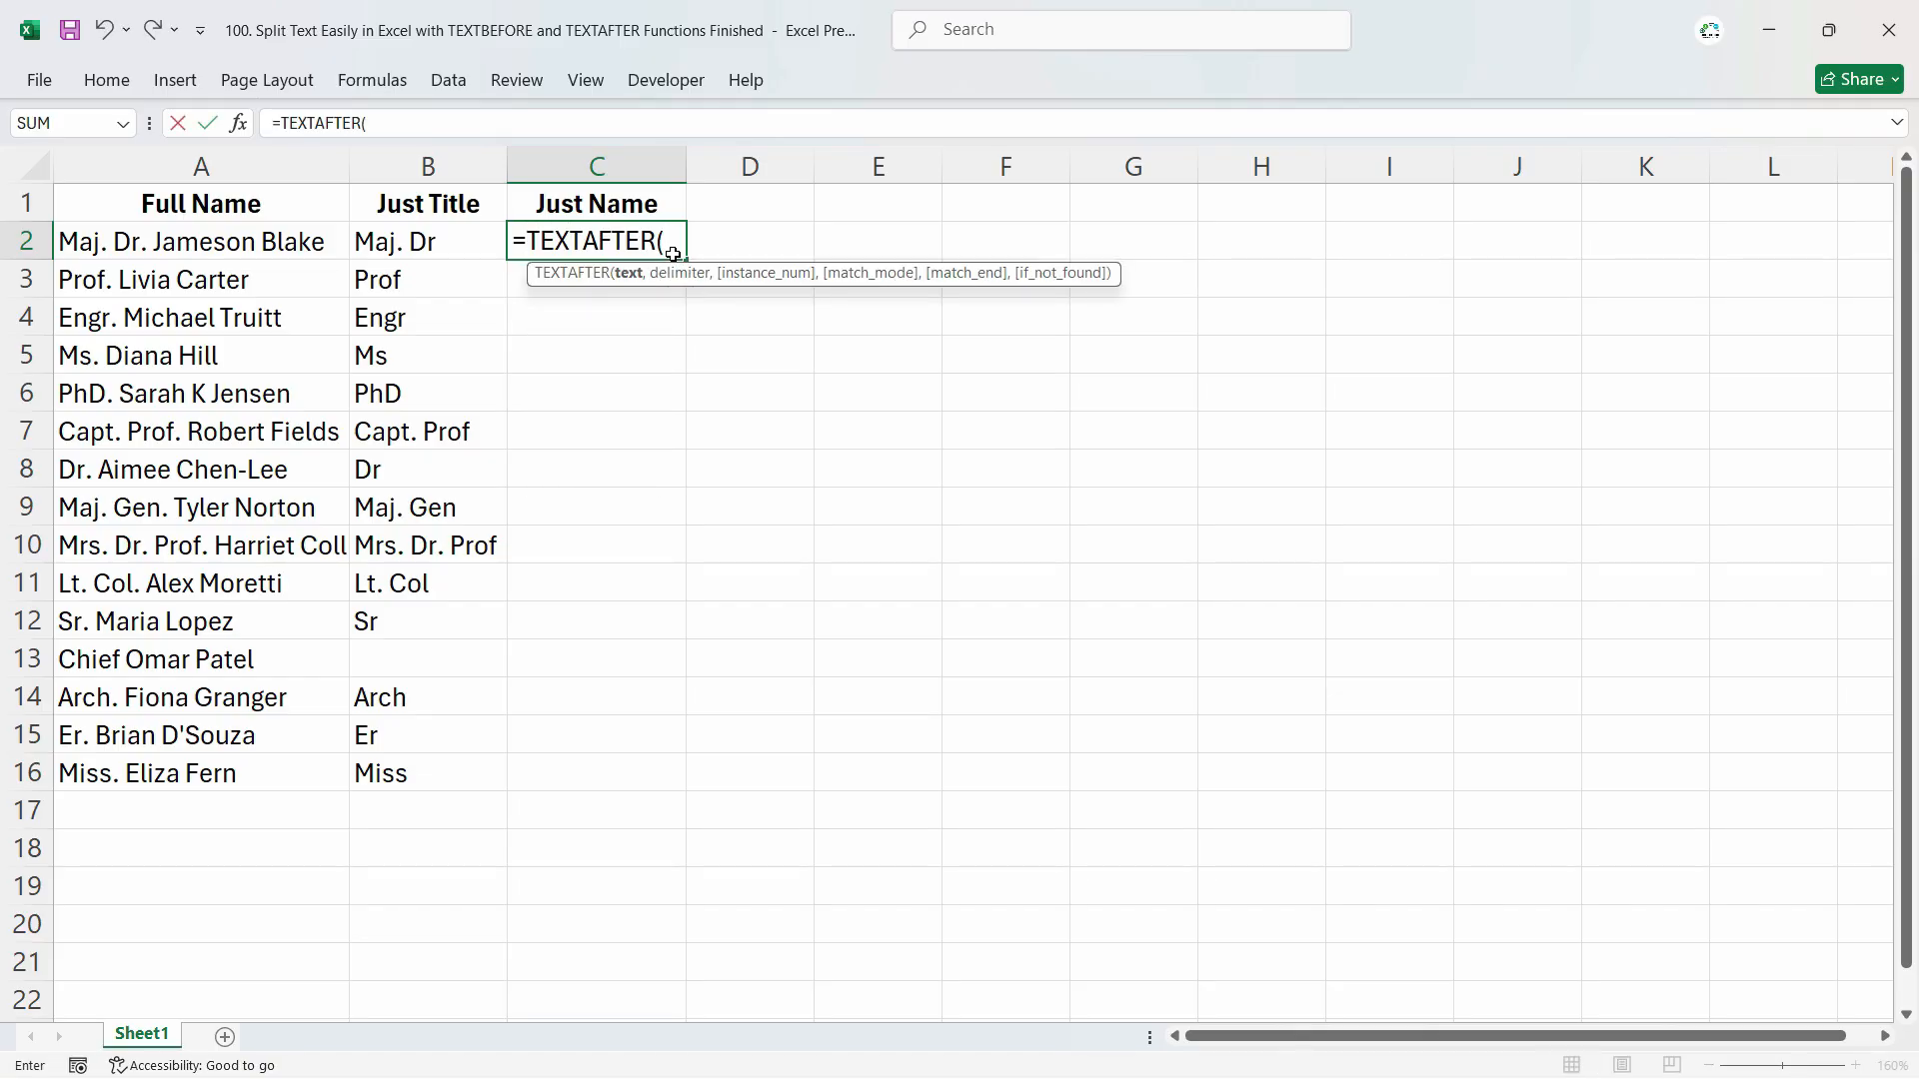
{"action": "left_click", "coordinate": [281, 244]}
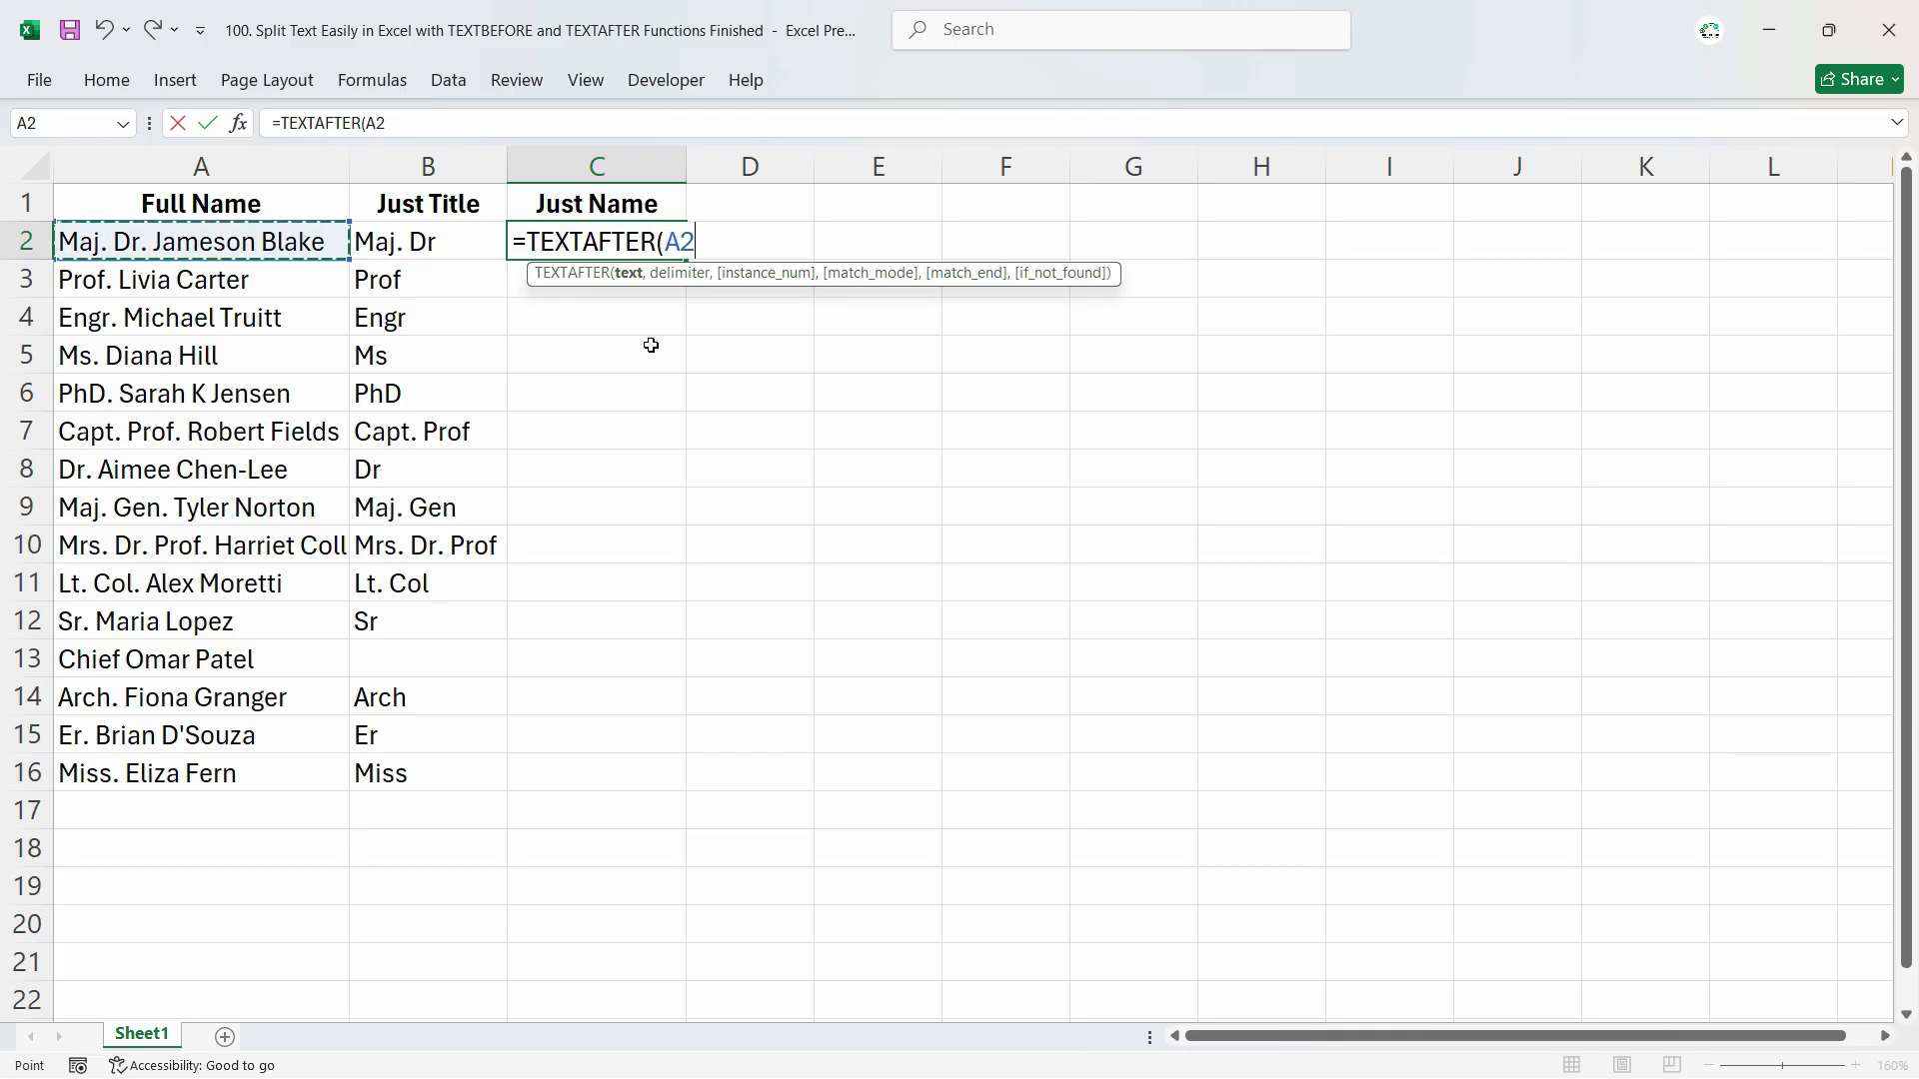
{"action": "type", "text": ",\""}
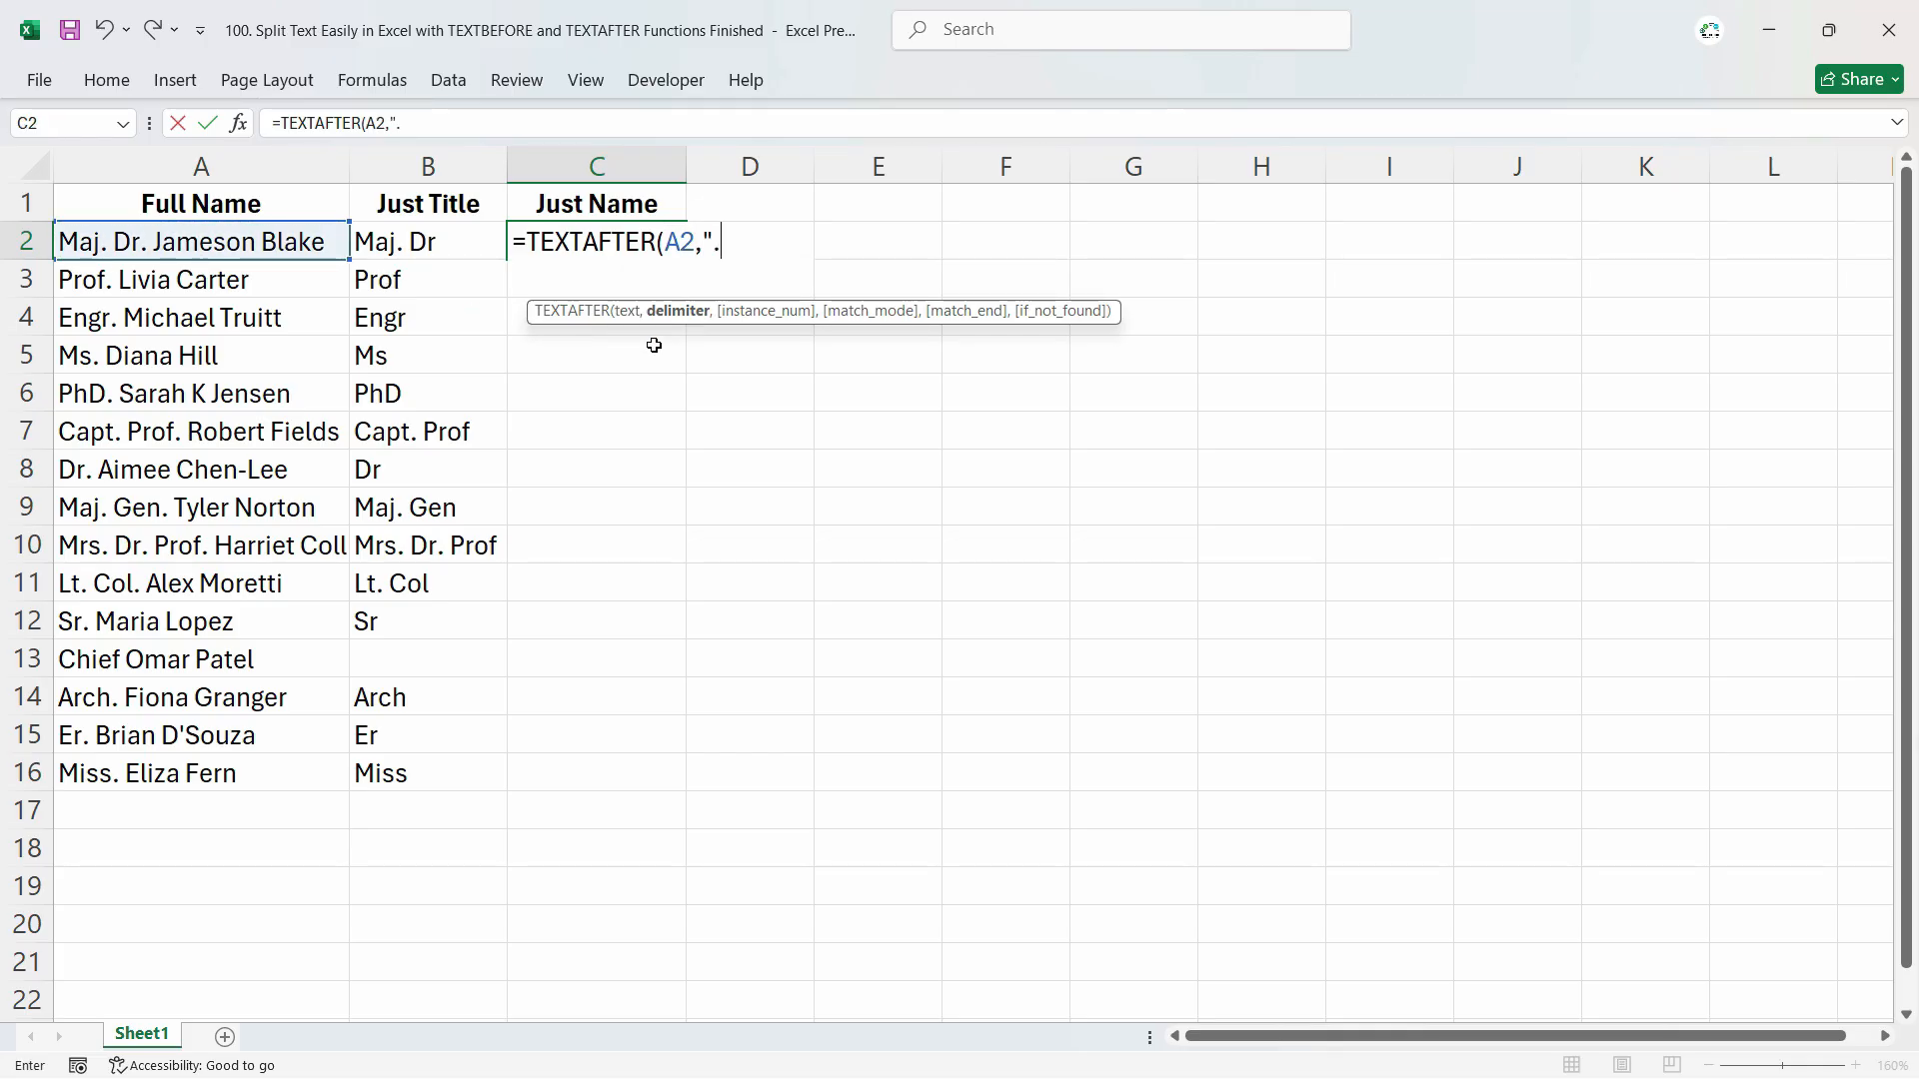
{"action": "type", "text": ". \","}
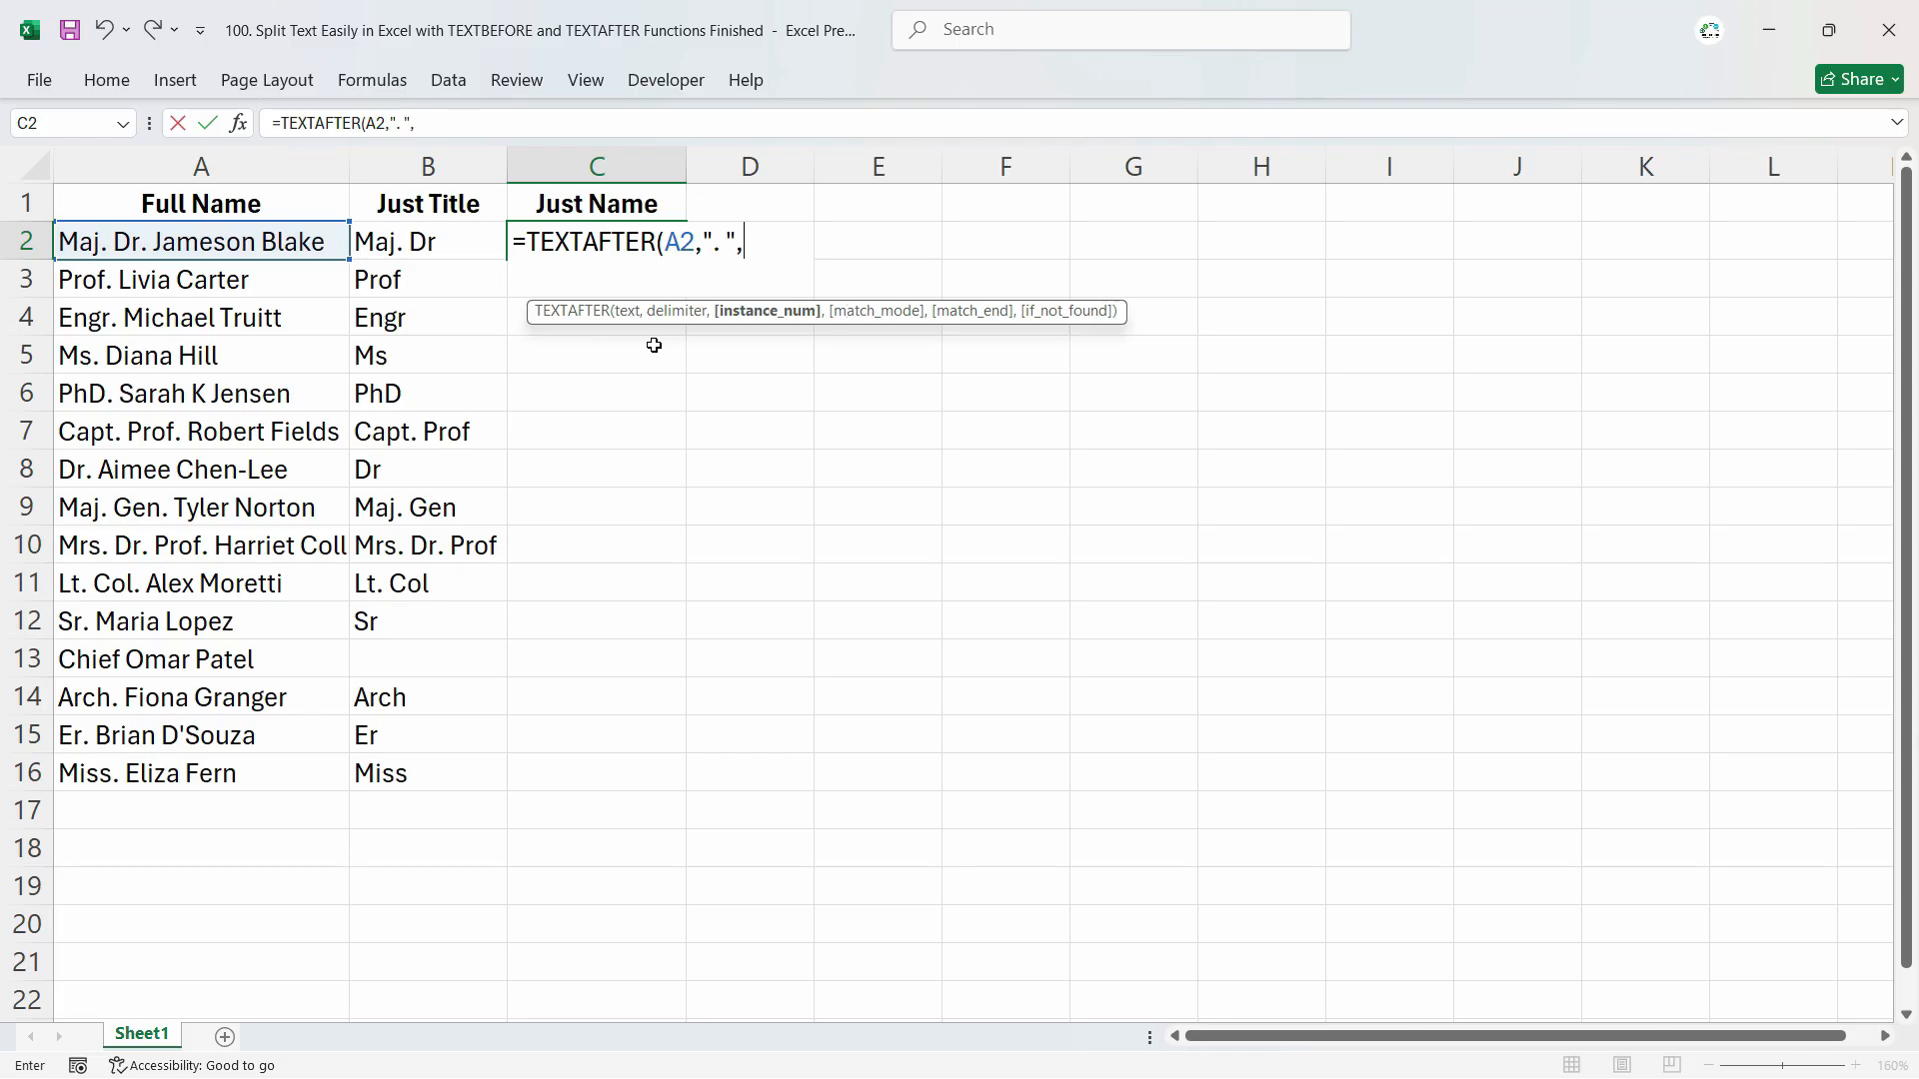
{"action": "type", "text": "-1"}
{"action": "key", "text": "Return"}
Step: Fill the TEXTAFTER formula from C2 down to C16 and widen column C to fit the names
{"action": "left_click", "coordinate": [633, 239]}
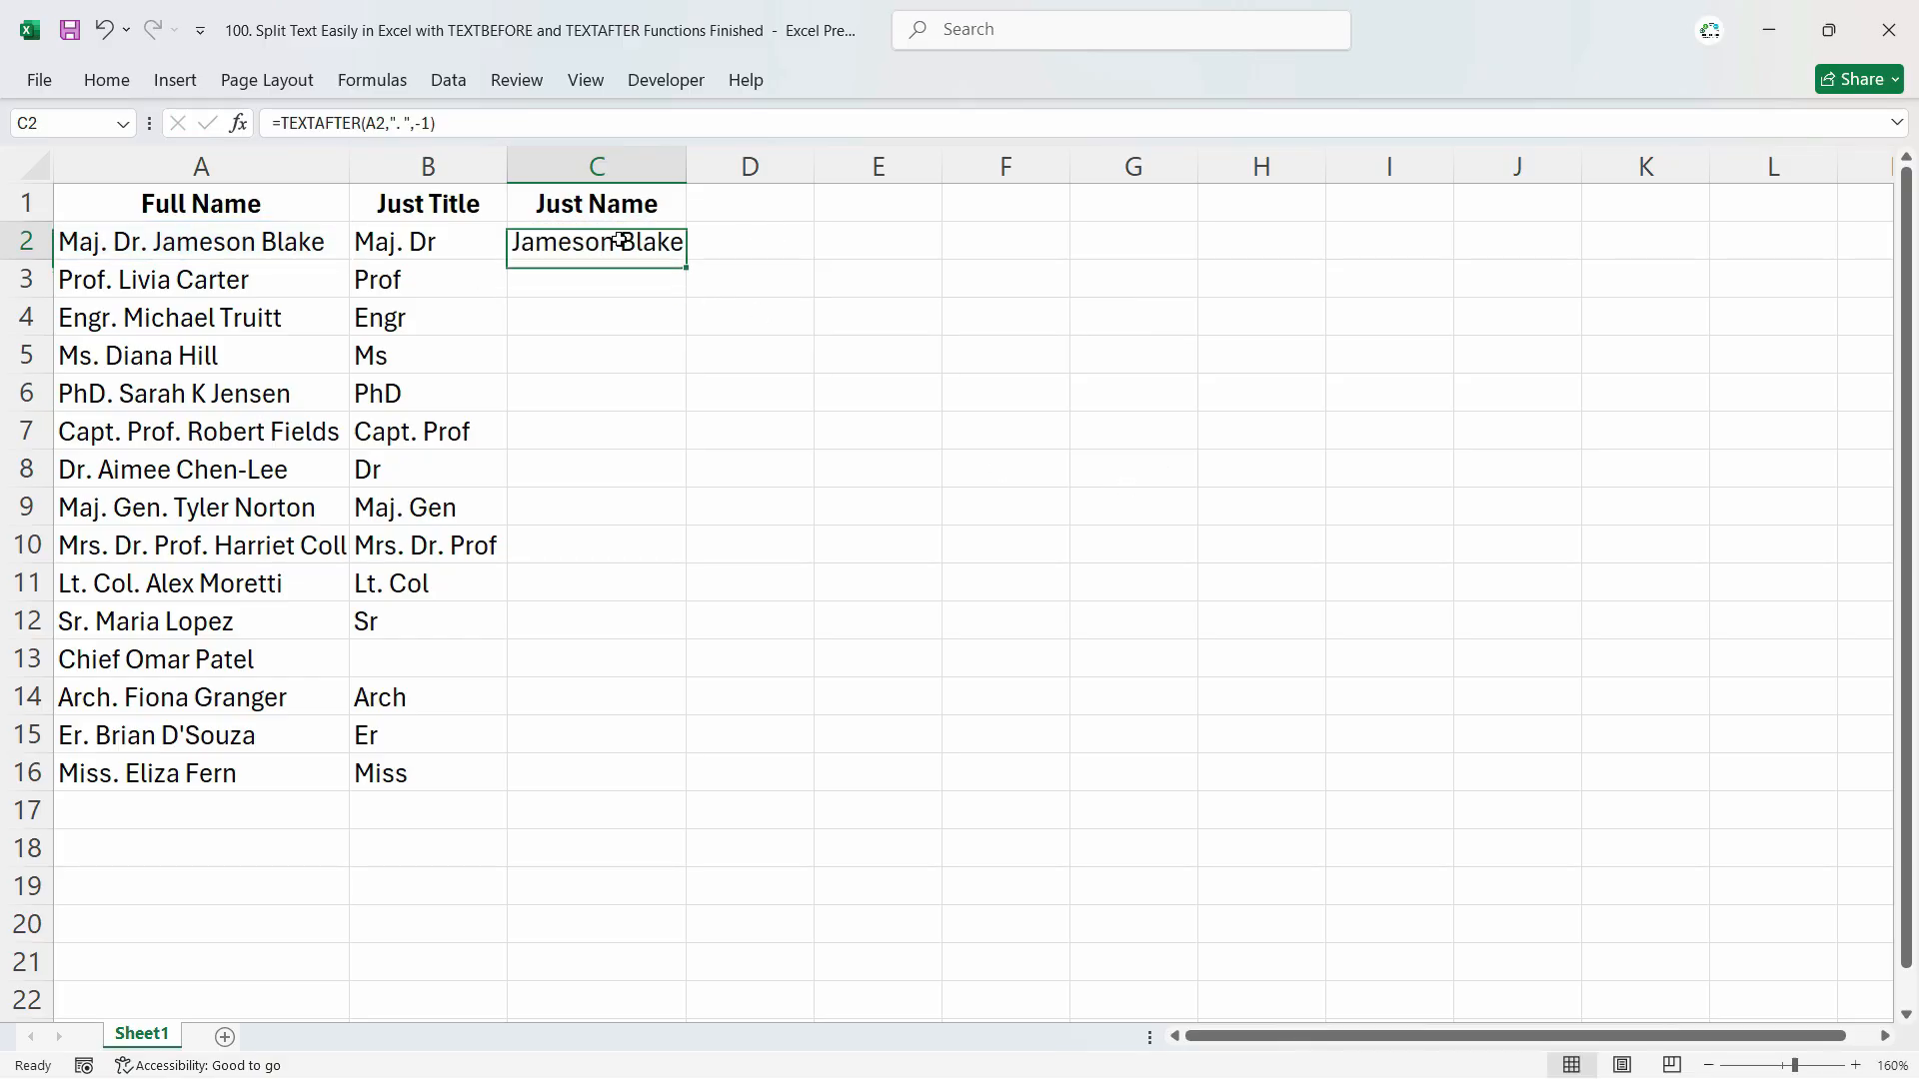
{"action": "double_click", "coordinate": [687, 261]}
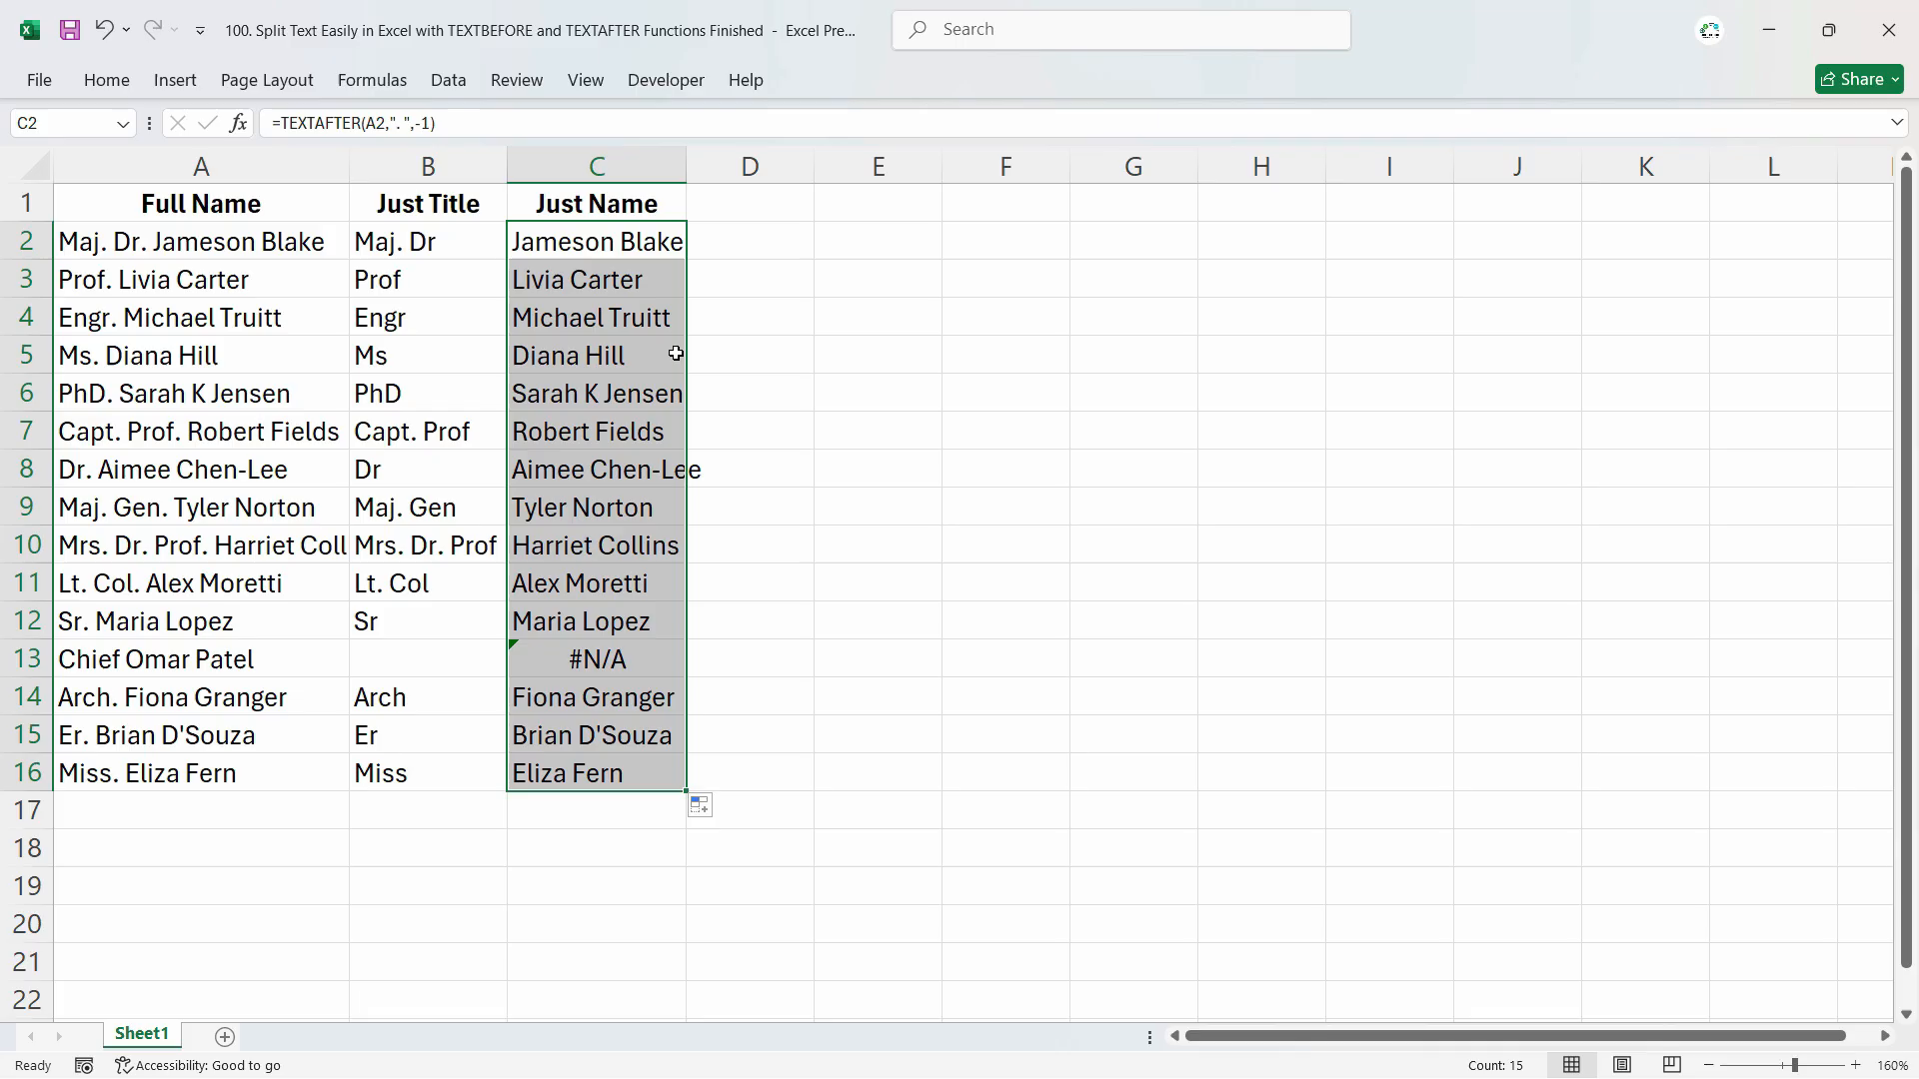
{"action": "left_click", "coordinate": [620, 391]}
{"action": "left_click", "coordinate": [604, 304]}
{"action": "left_click", "coordinate": [612, 584]}
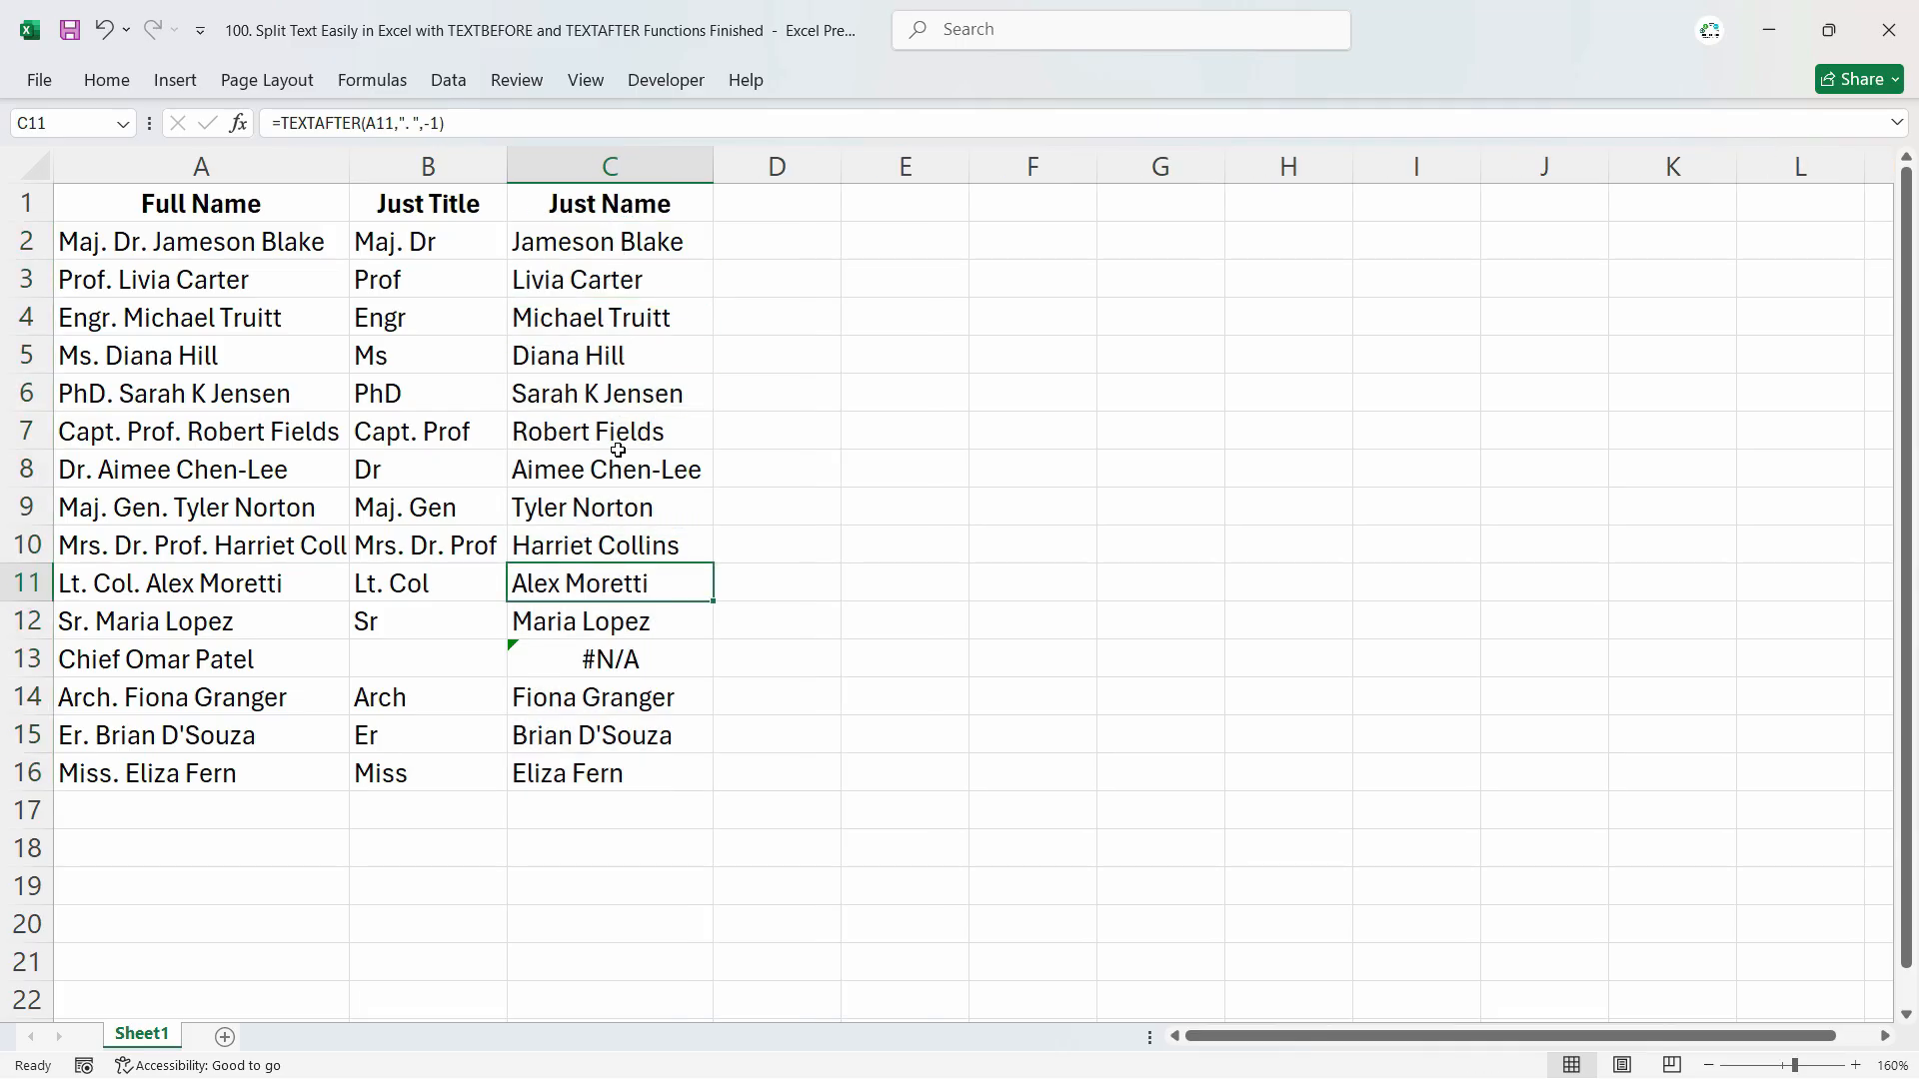
Step: Extend the formula in C2 to =TEXTAFTER(A2,". ",-1,,1), leaving match mode empty and setting match end to 1
{"action": "left_click", "coordinate": [622, 278]}
{"action": "left_click", "coordinate": [656, 240]}
{"action": "double_click", "coordinate": [685, 245]}
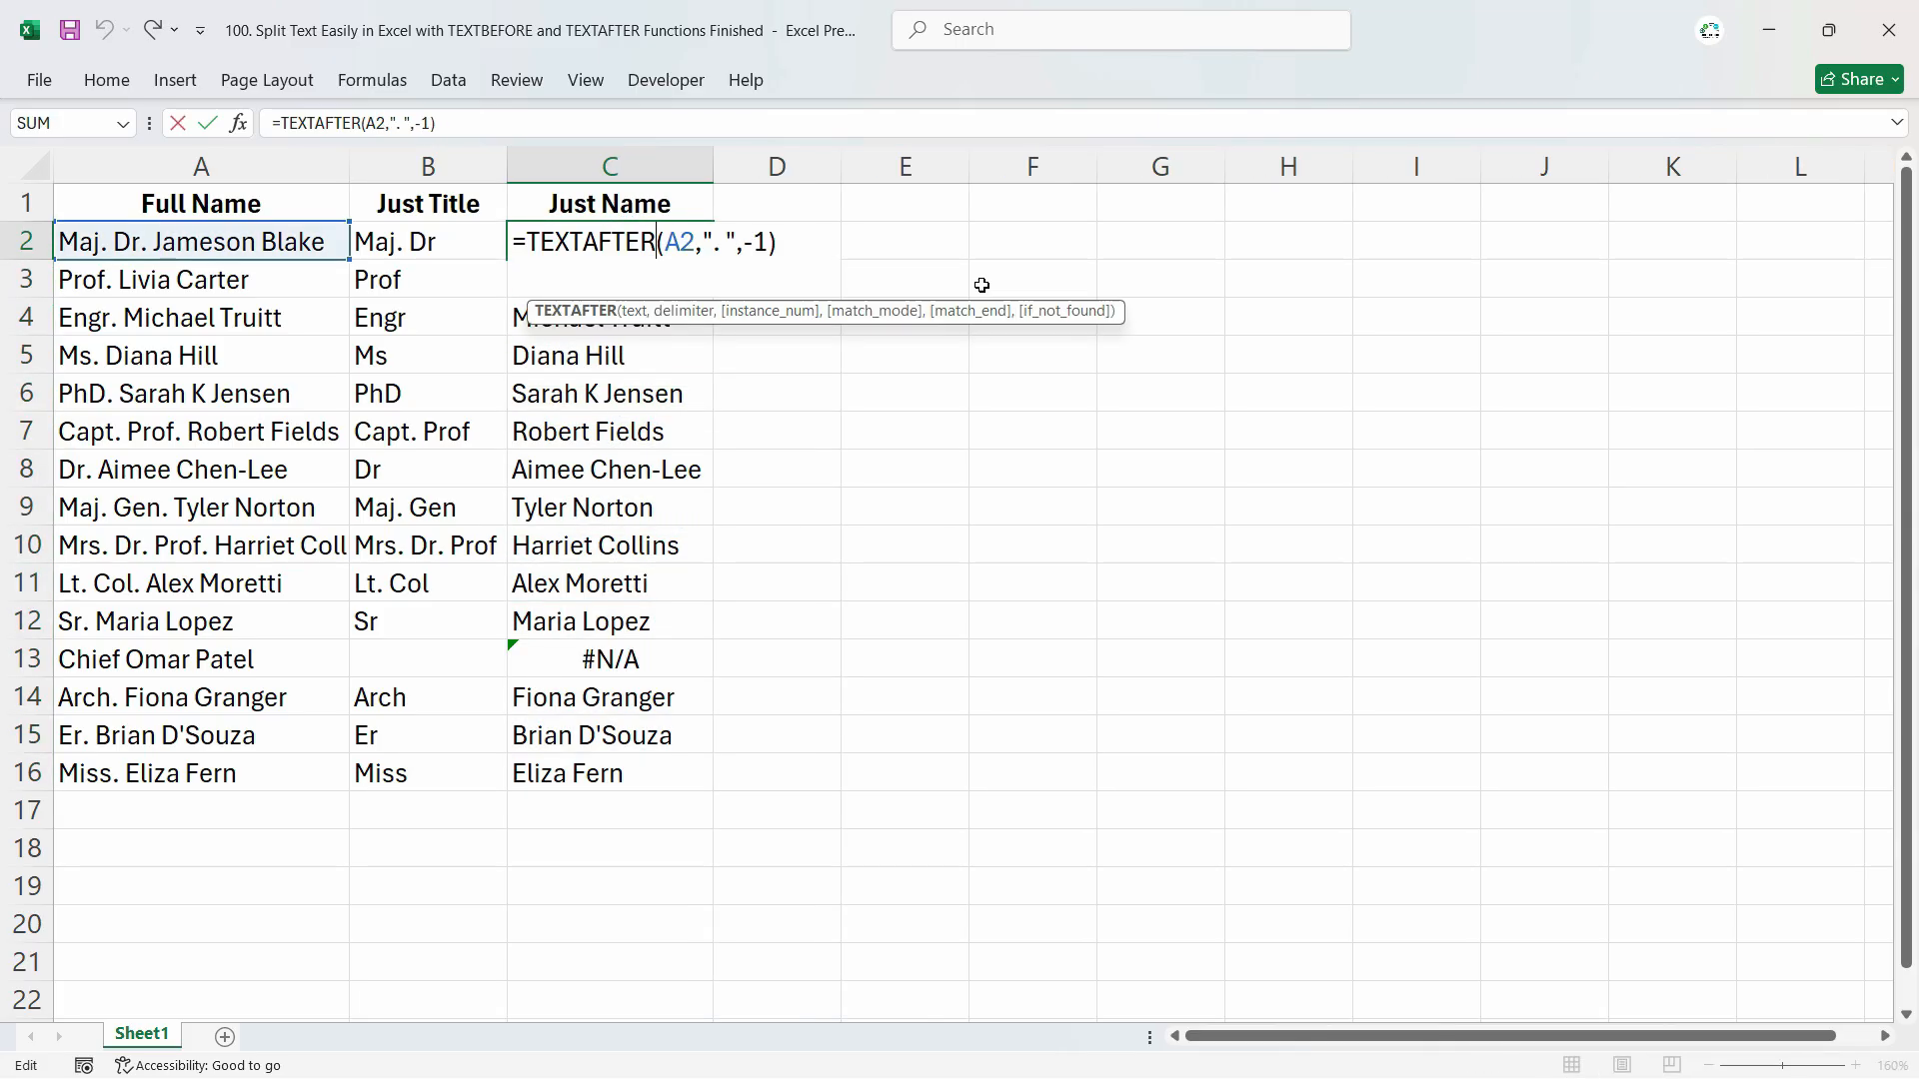
{"action": "left_click", "coordinate": [772, 244]}
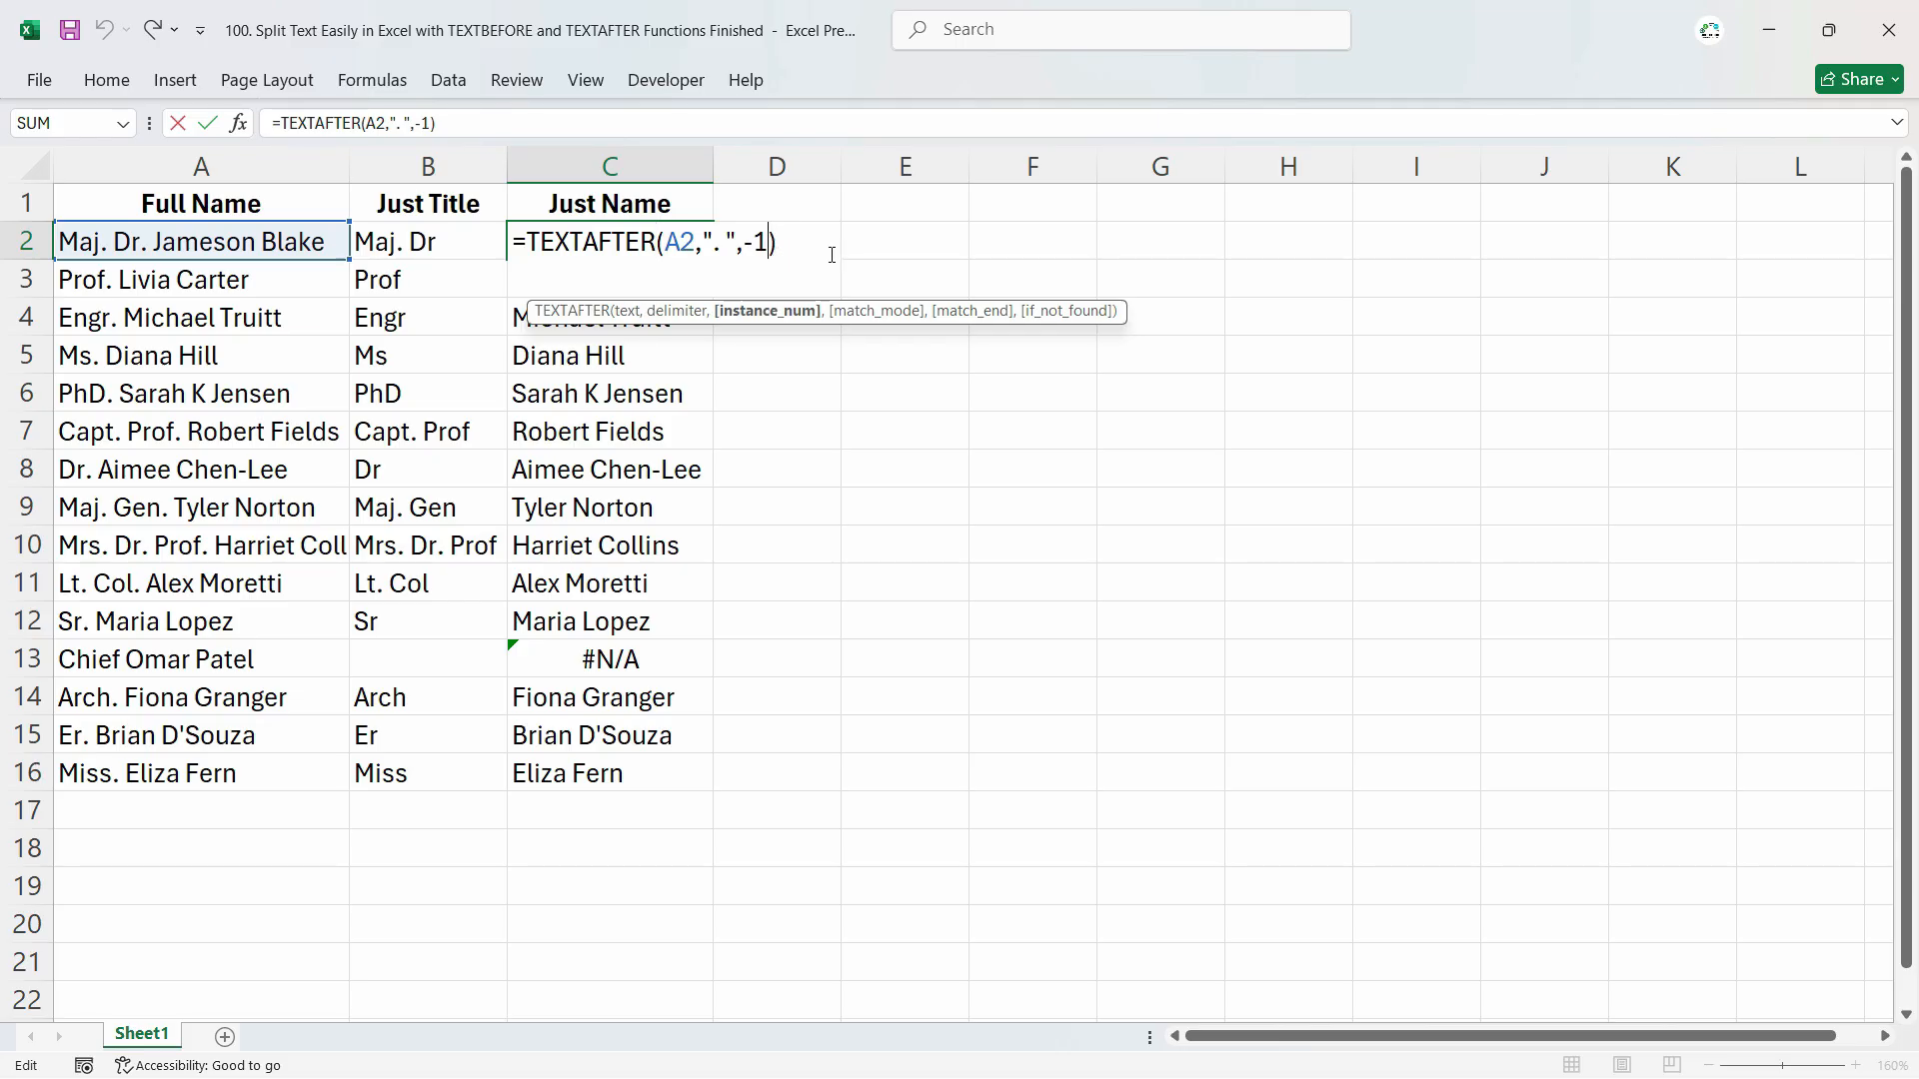
{"action": "type", "text": ","}
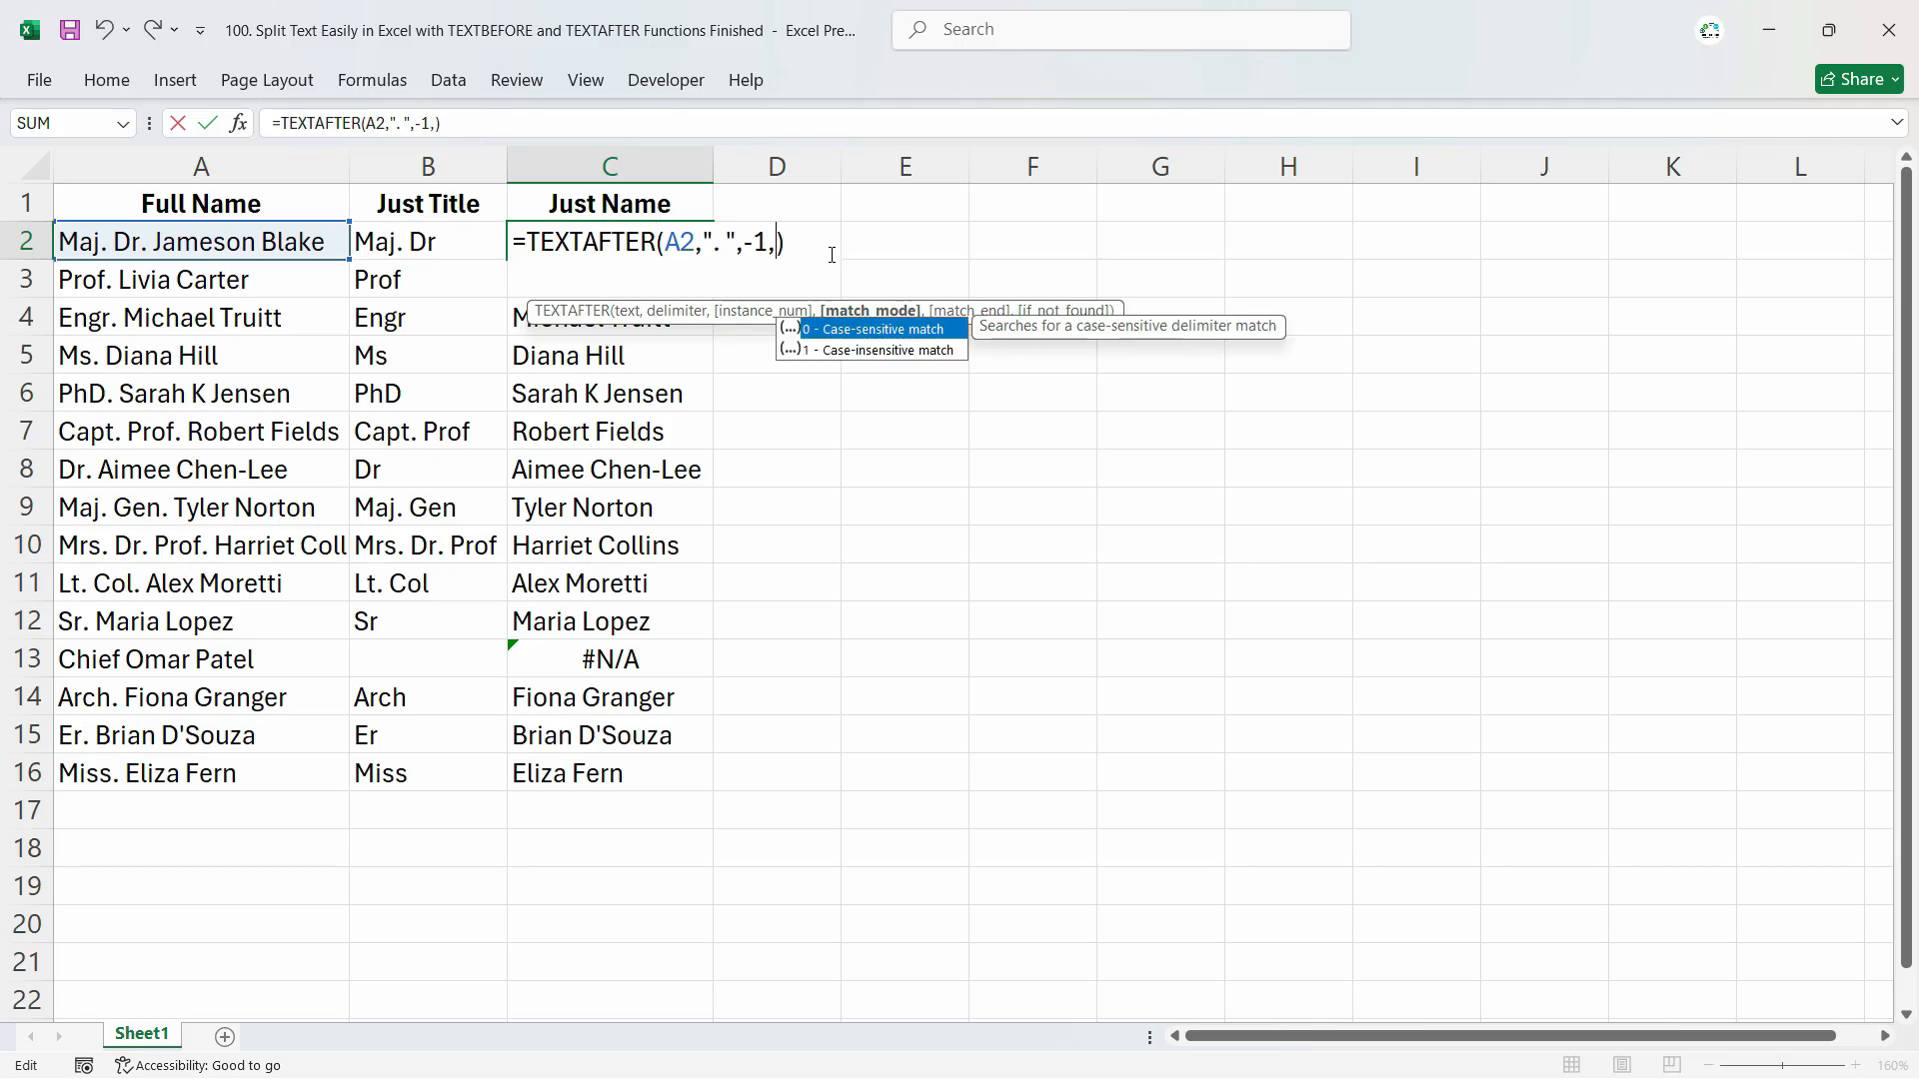
{"action": "type", "text": ","}
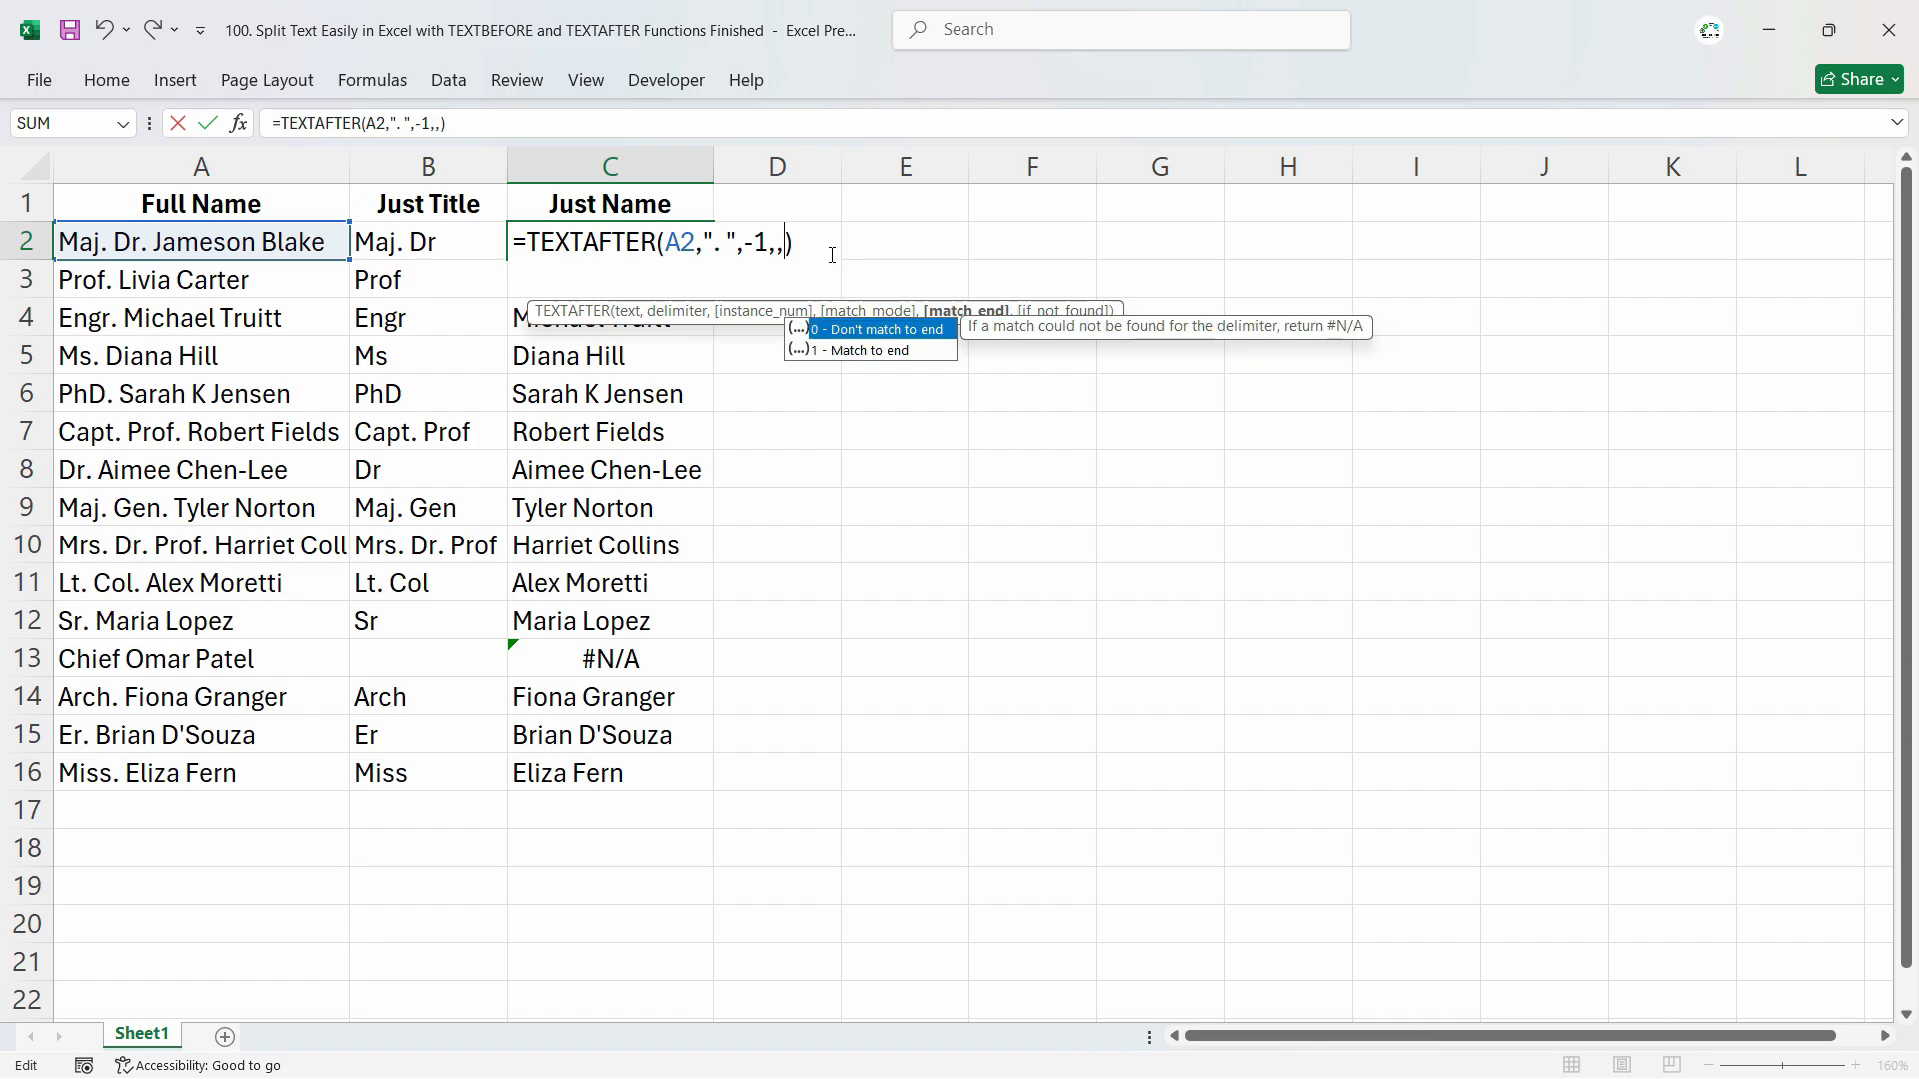
{"action": "double_click", "coordinate": [869, 349]}
{"action": "key", "text": "Return"}
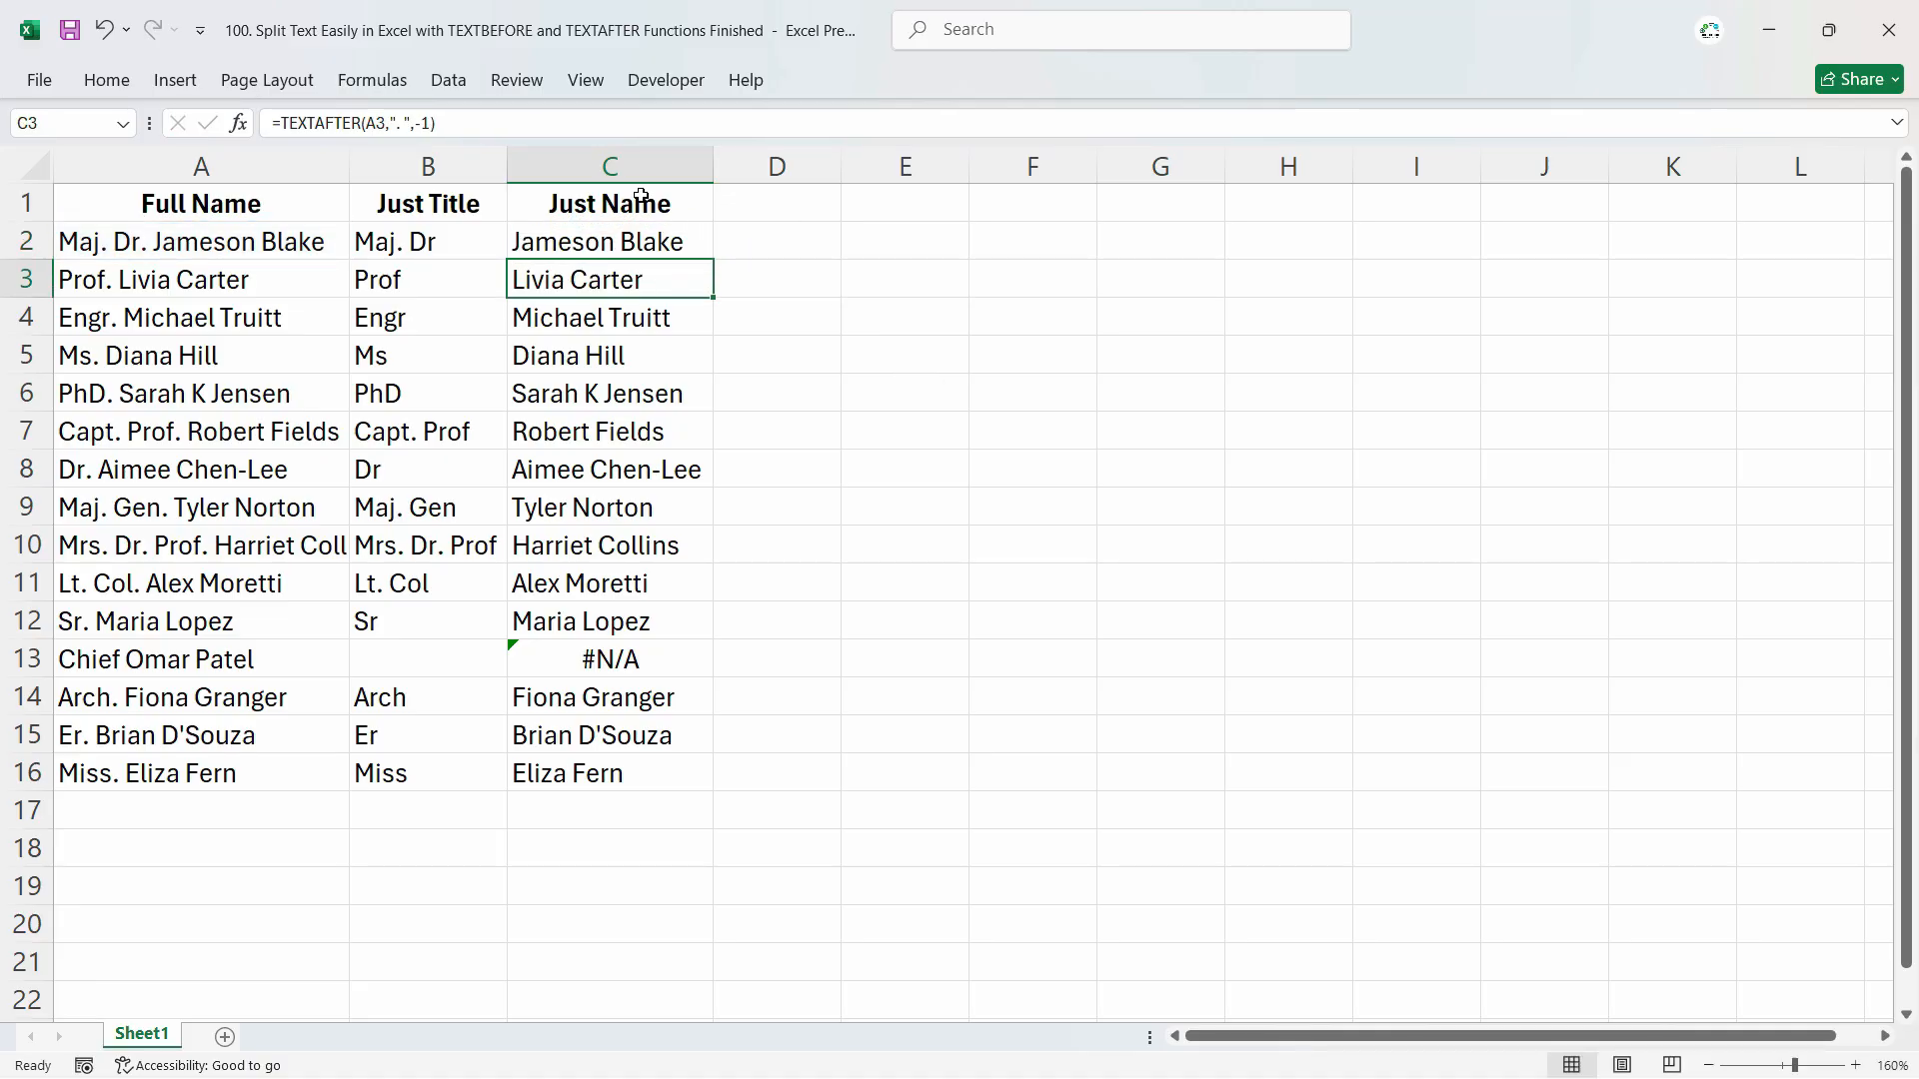
Step: Fill the updated TEXTAFTER formula from C2 down to C16 and check the extracted names
{"action": "left_click", "coordinate": [664, 255]}
{"action": "double_click", "coordinate": [717, 261]}
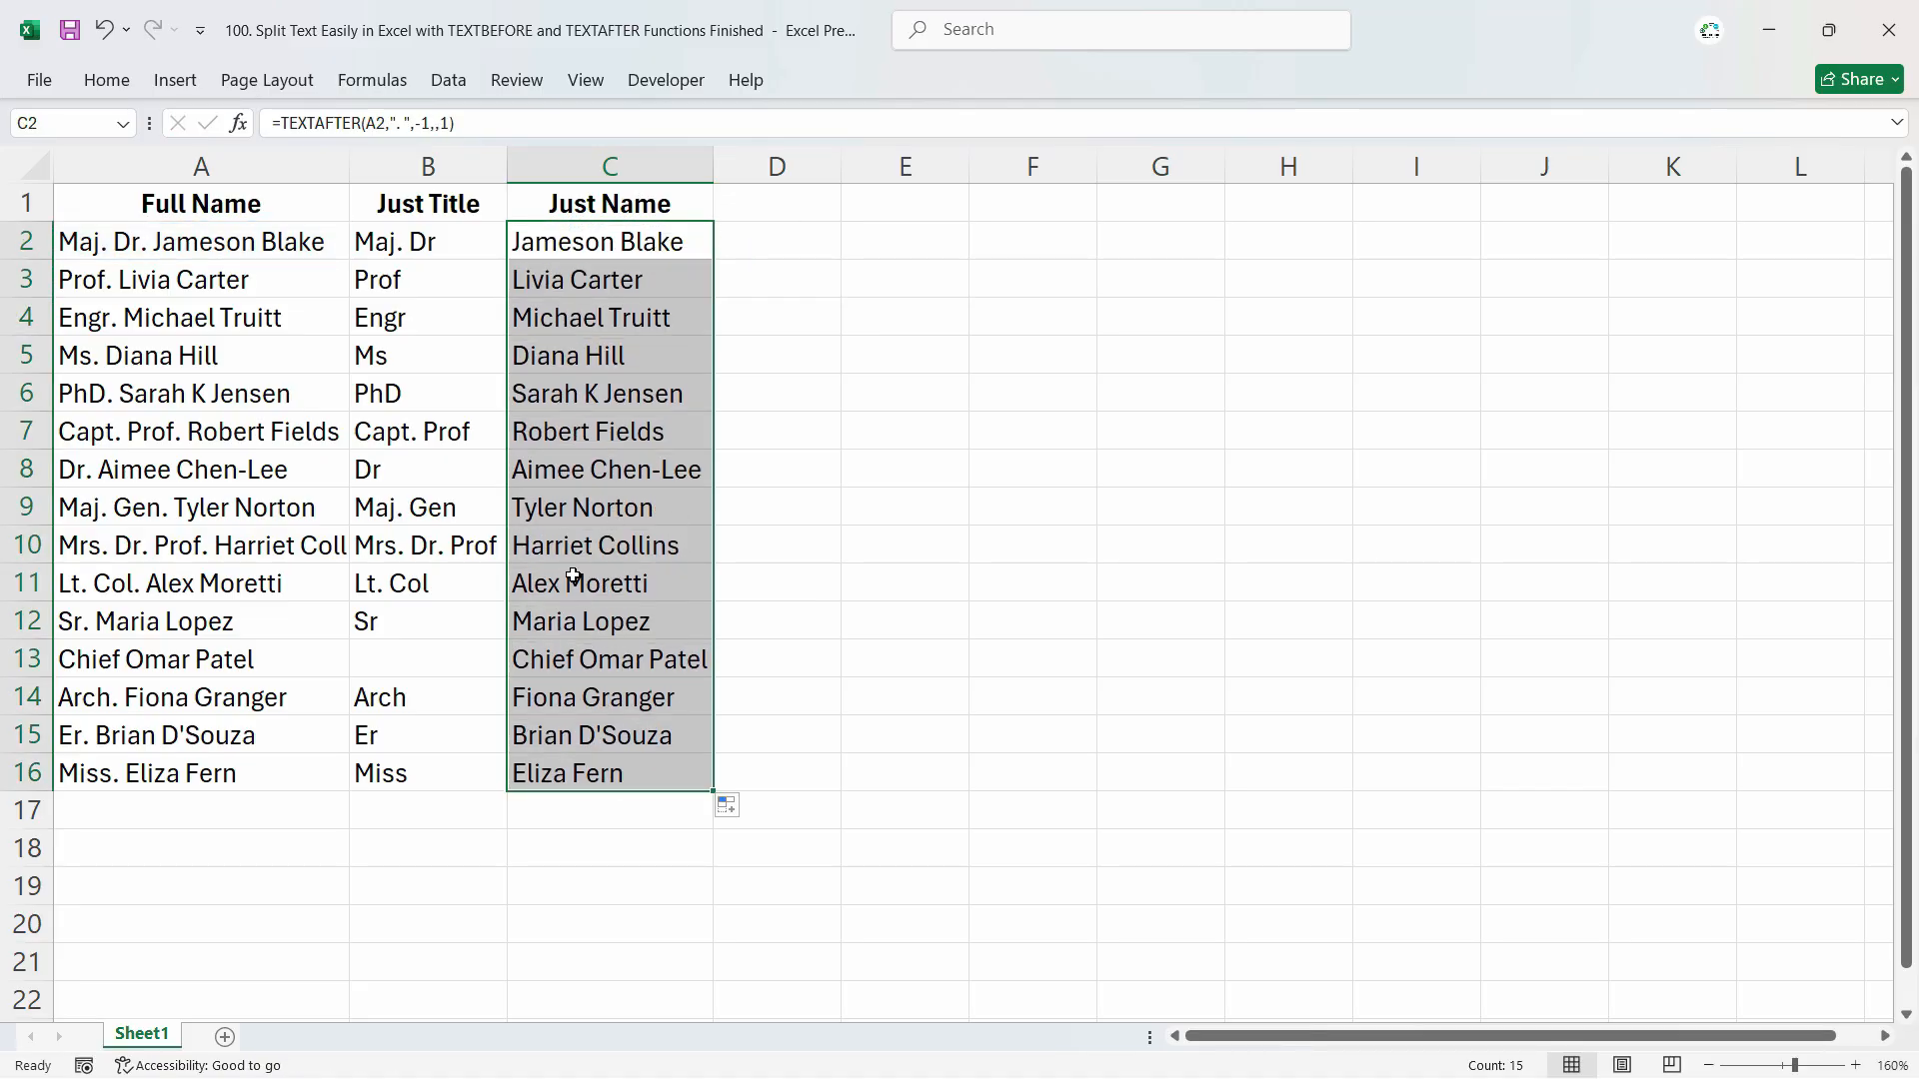
{"action": "left_click", "coordinate": [574, 578]}
{"action": "left_click", "coordinate": [665, 658]}
{"action": "left_click", "coordinate": [600, 243]}
{"action": "left_click", "coordinate": [599, 579]}
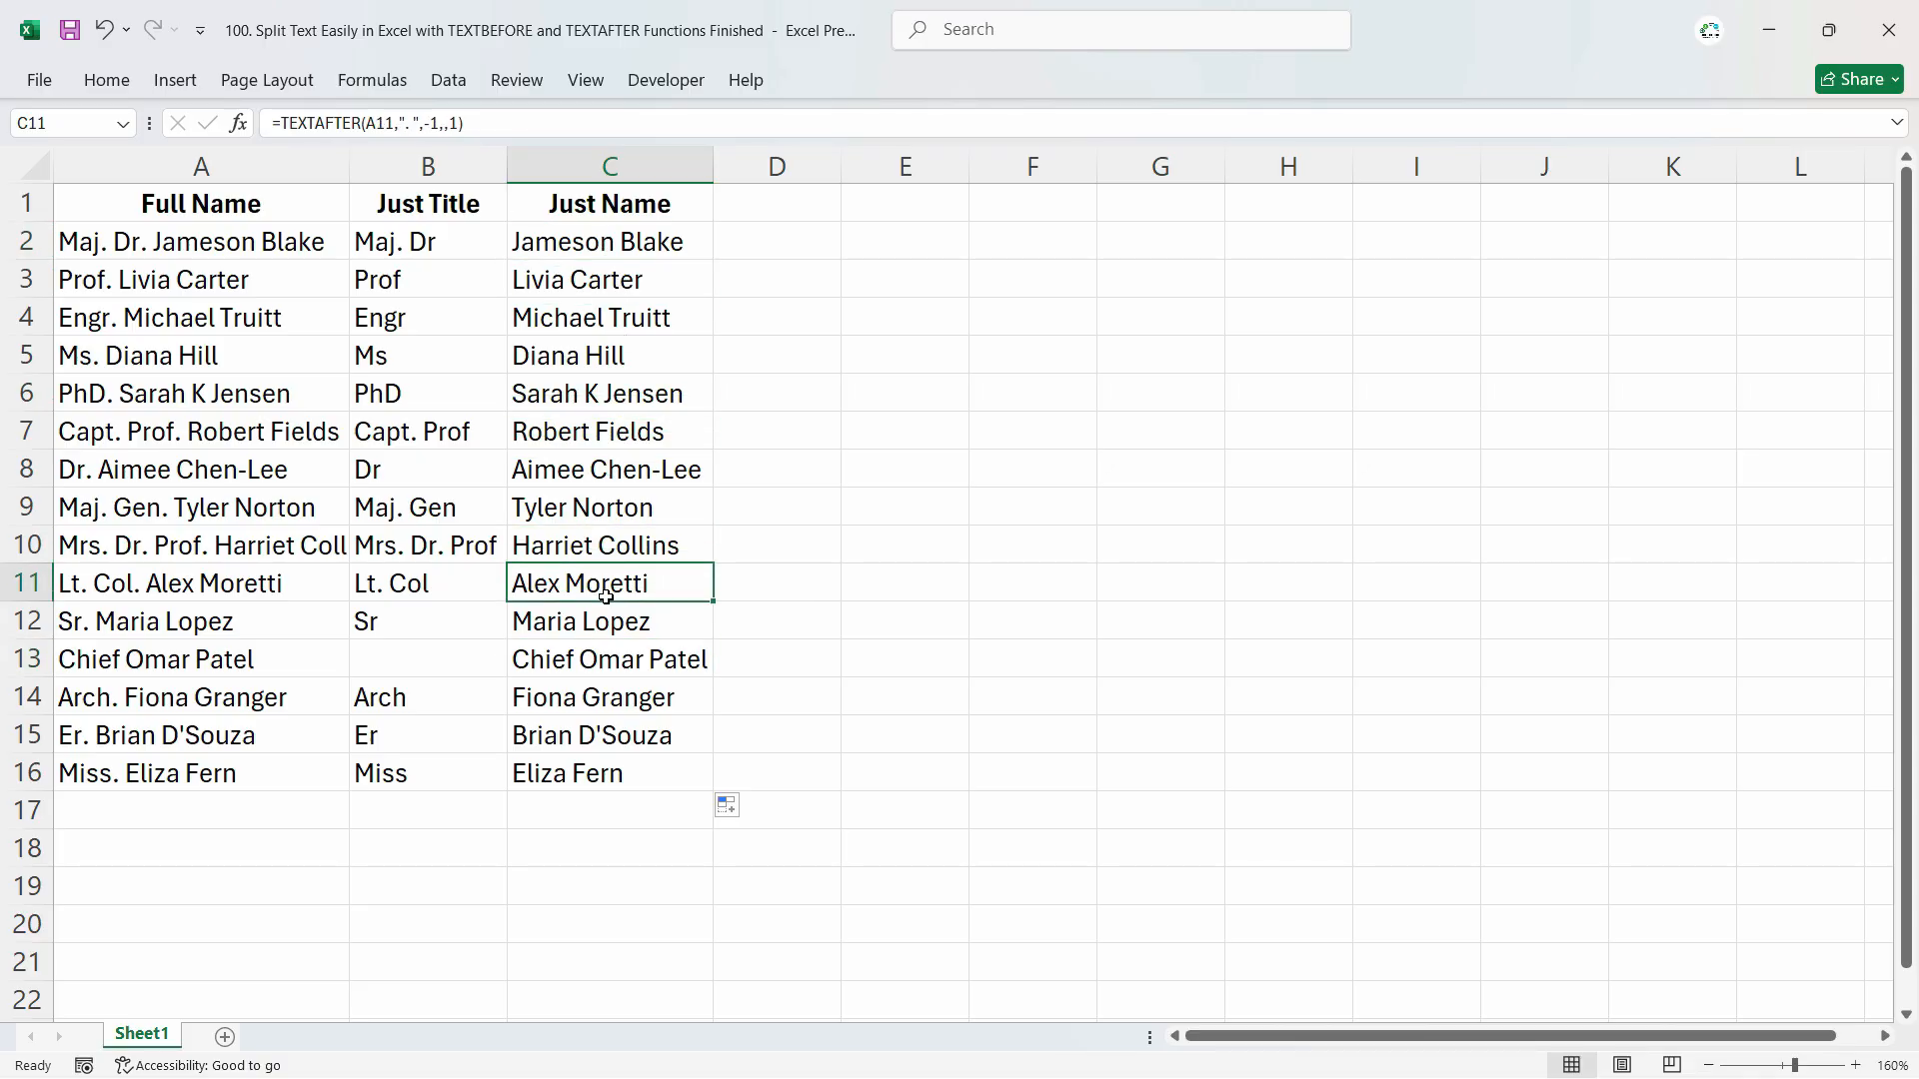
{"action": "left_click", "coordinate": [636, 744]}
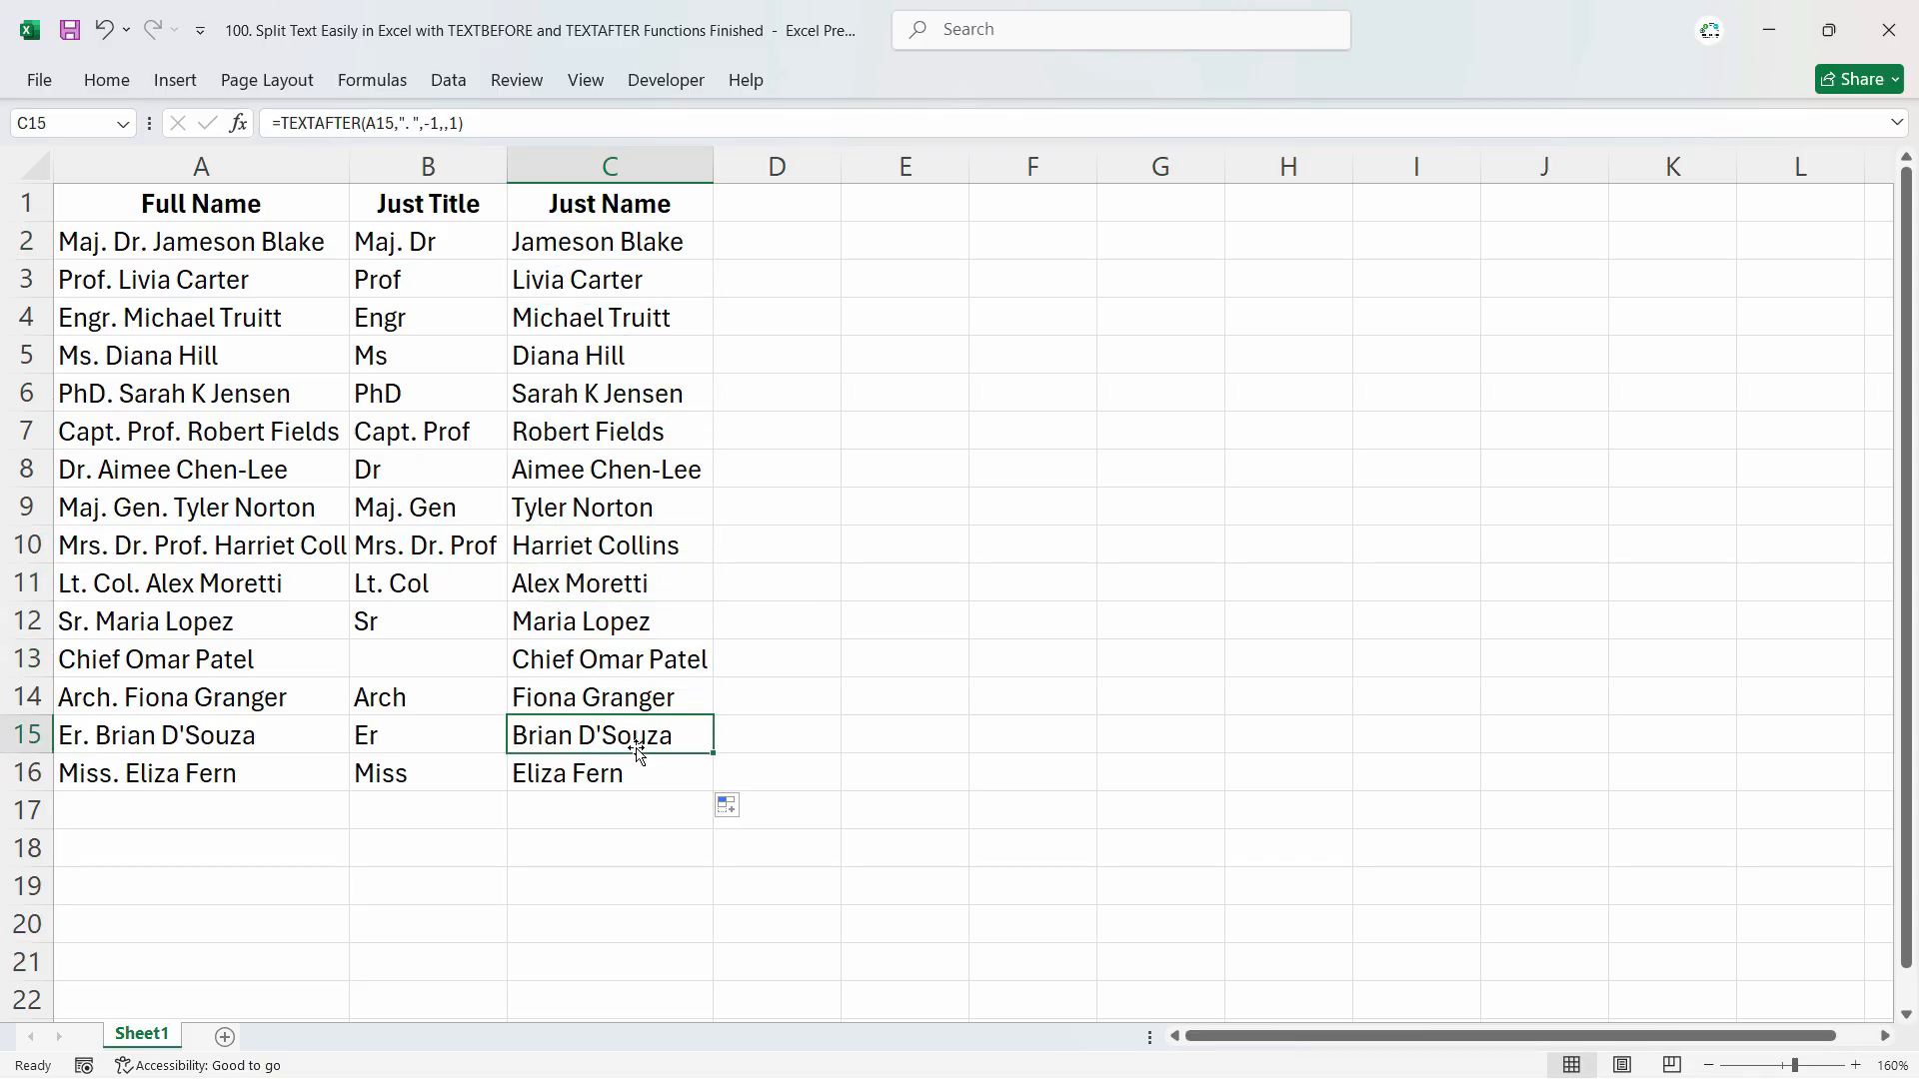
Step: Compare the full name in A13 with the extracted name in C13
{"action": "left_click", "coordinate": [579, 670]}
{"action": "left_click", "coordinate": [208, 668]}
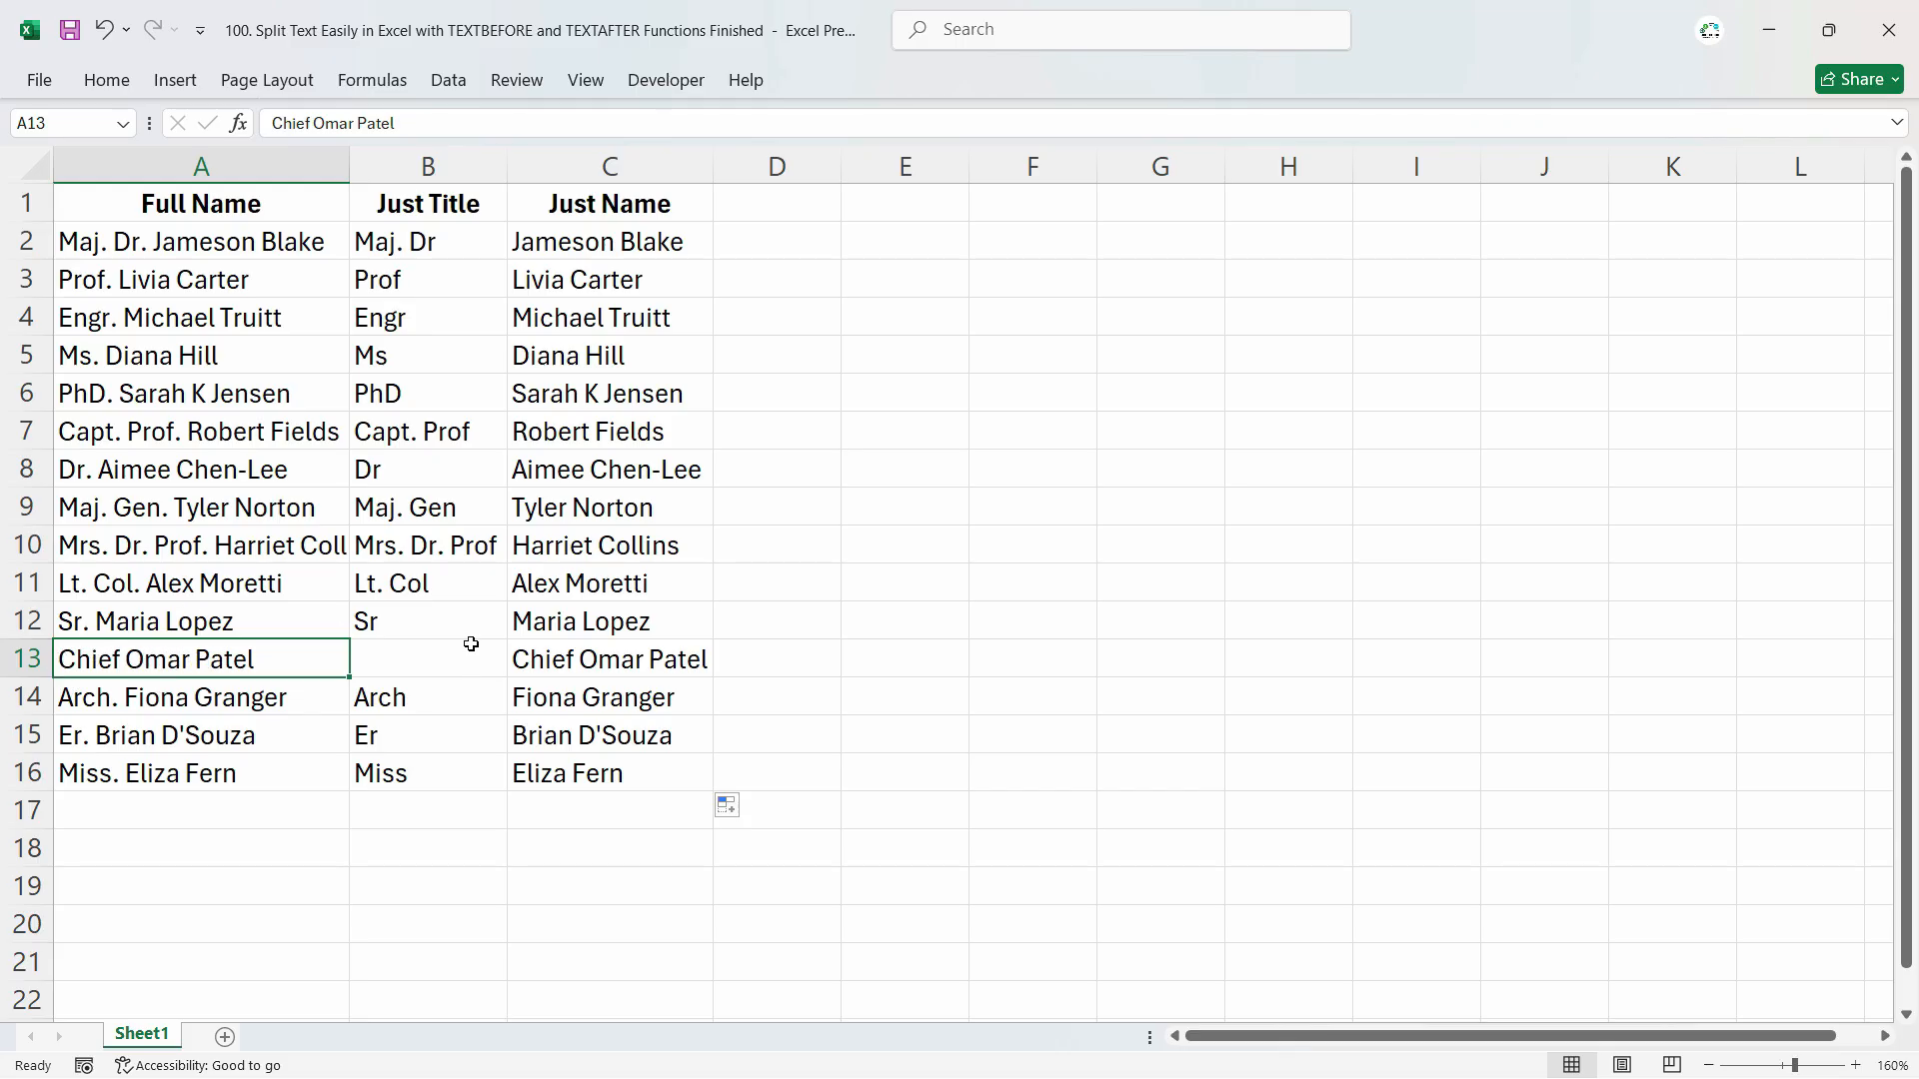
{"action": "left_click", "coordinate": [590, 660]}
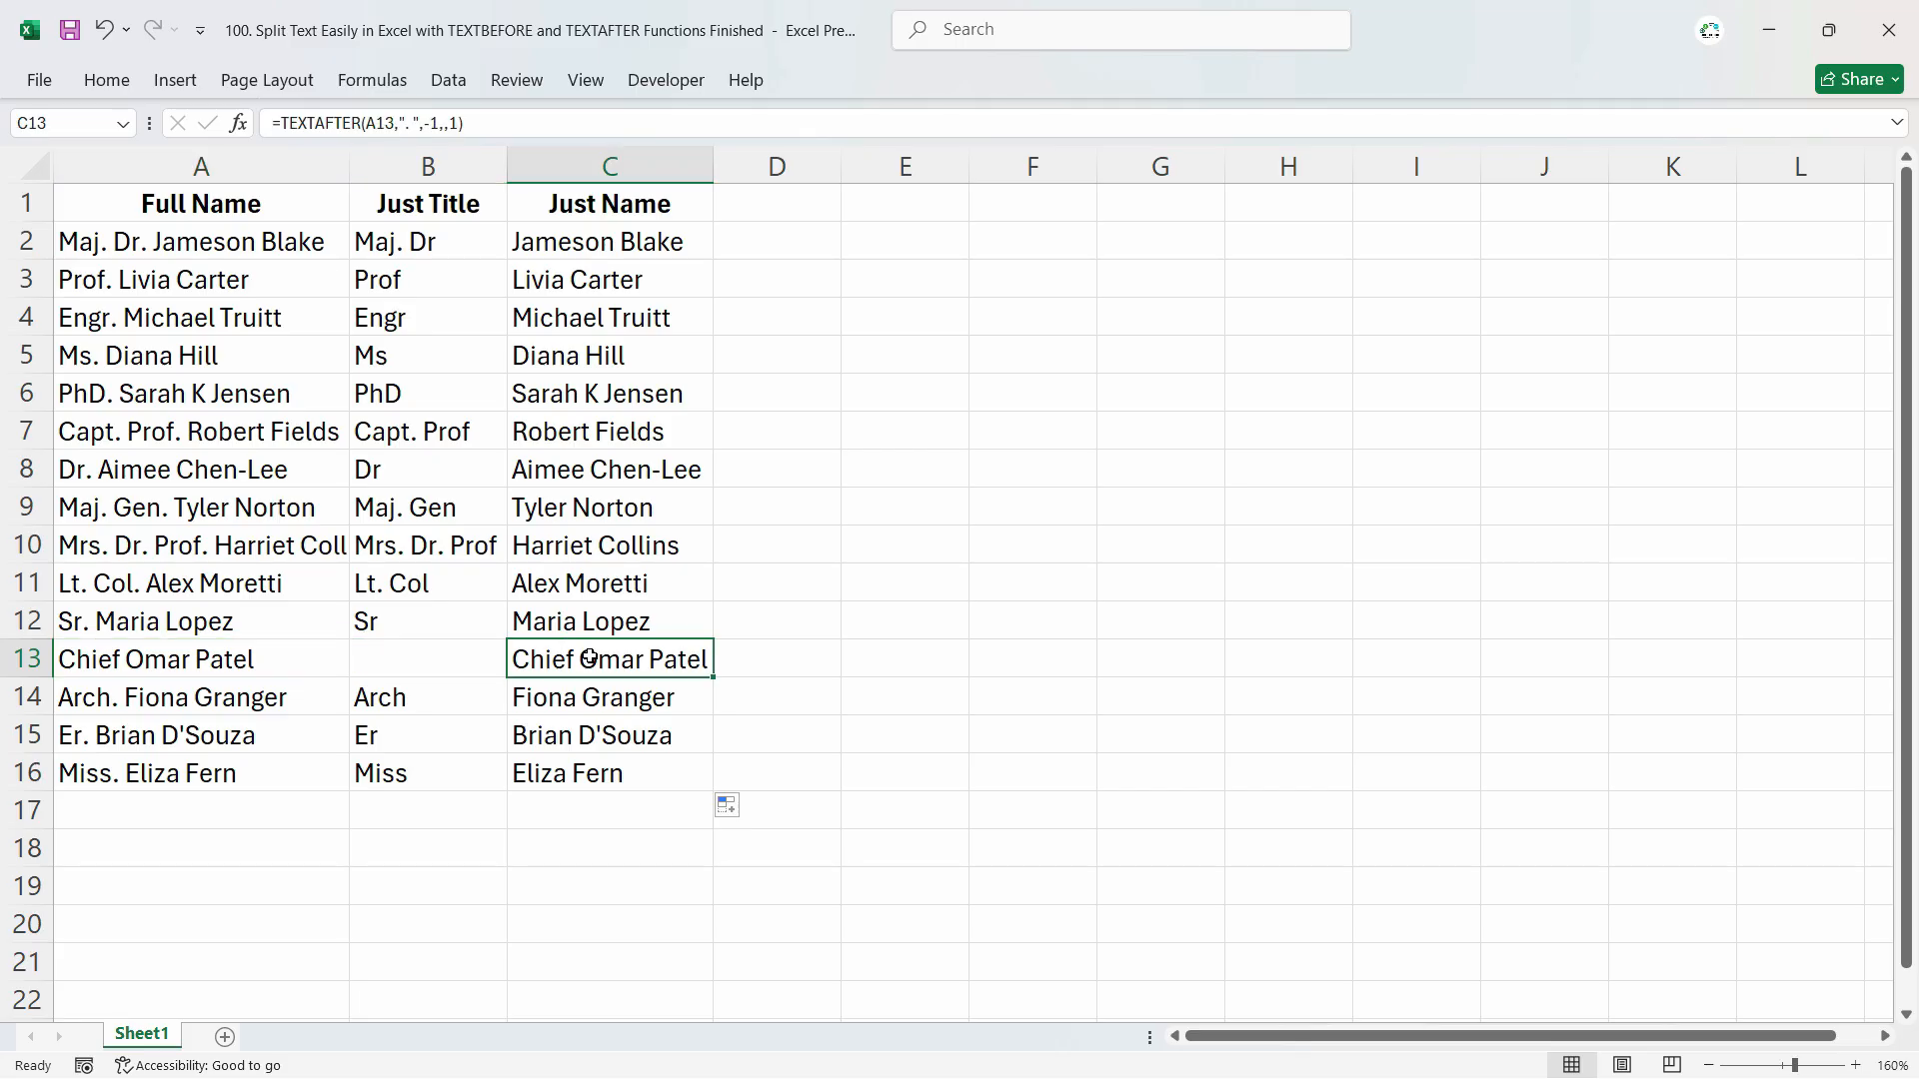